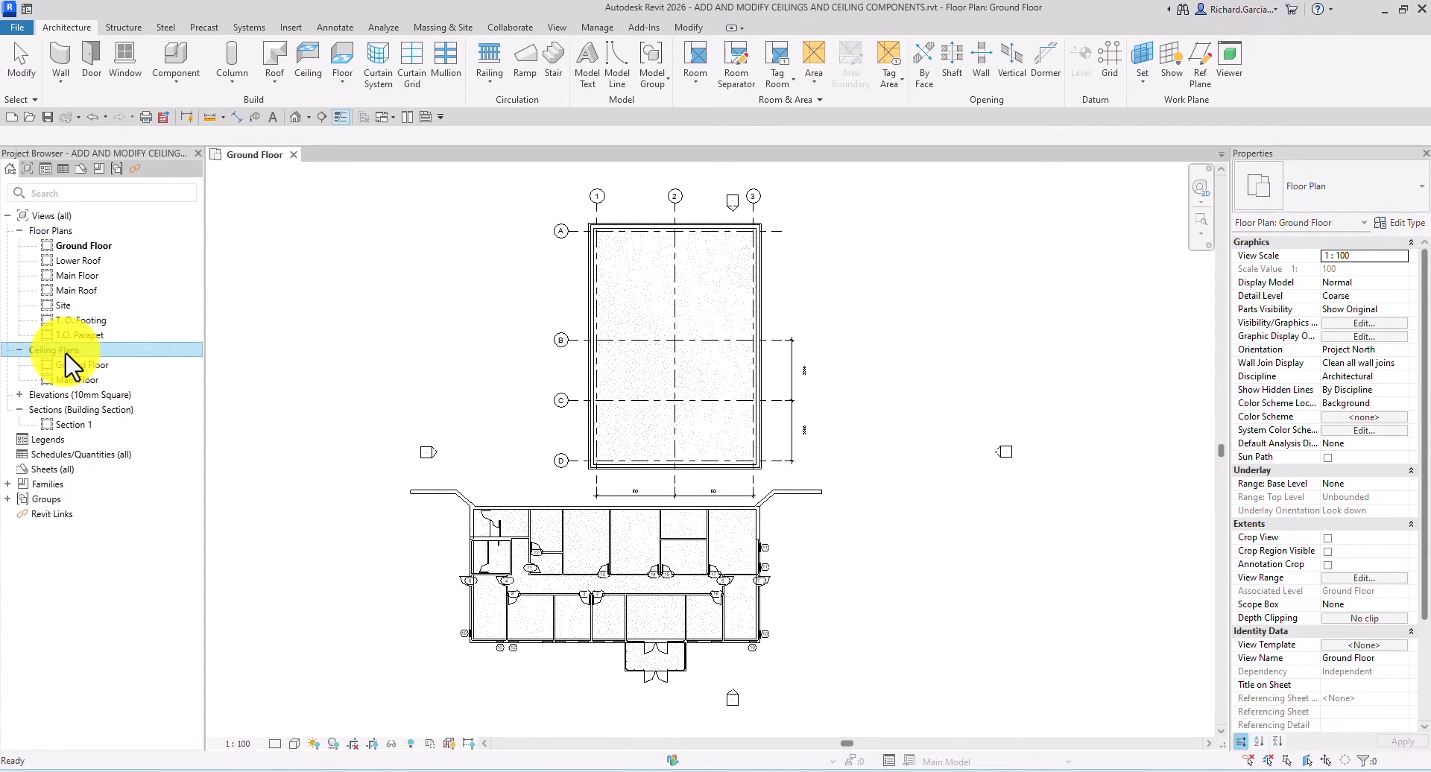
Open the Ground Floor reflected ceiling plan.
{"action": "left_click", "coordinate": [85, 365]}
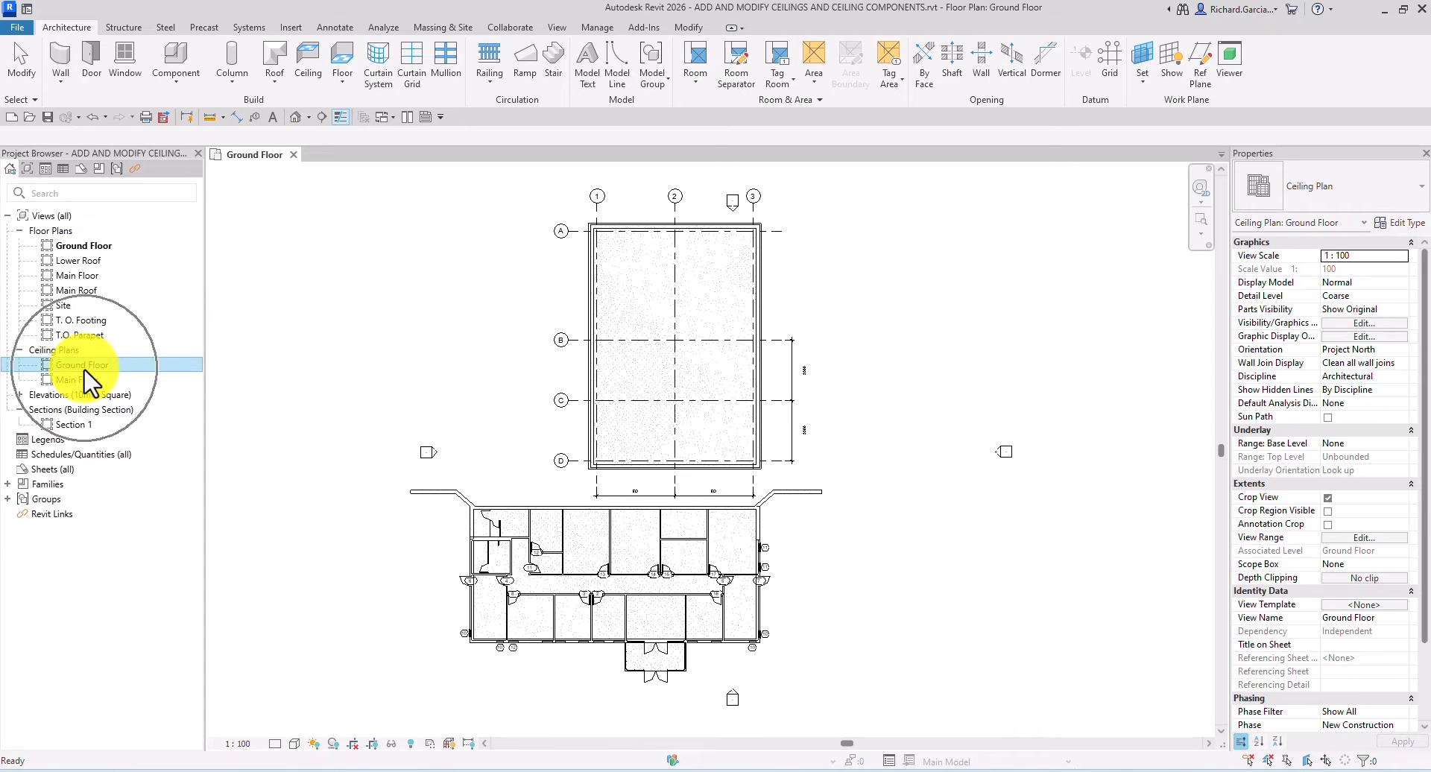
{"action": "double_click", "coordinate": [84, 366]}
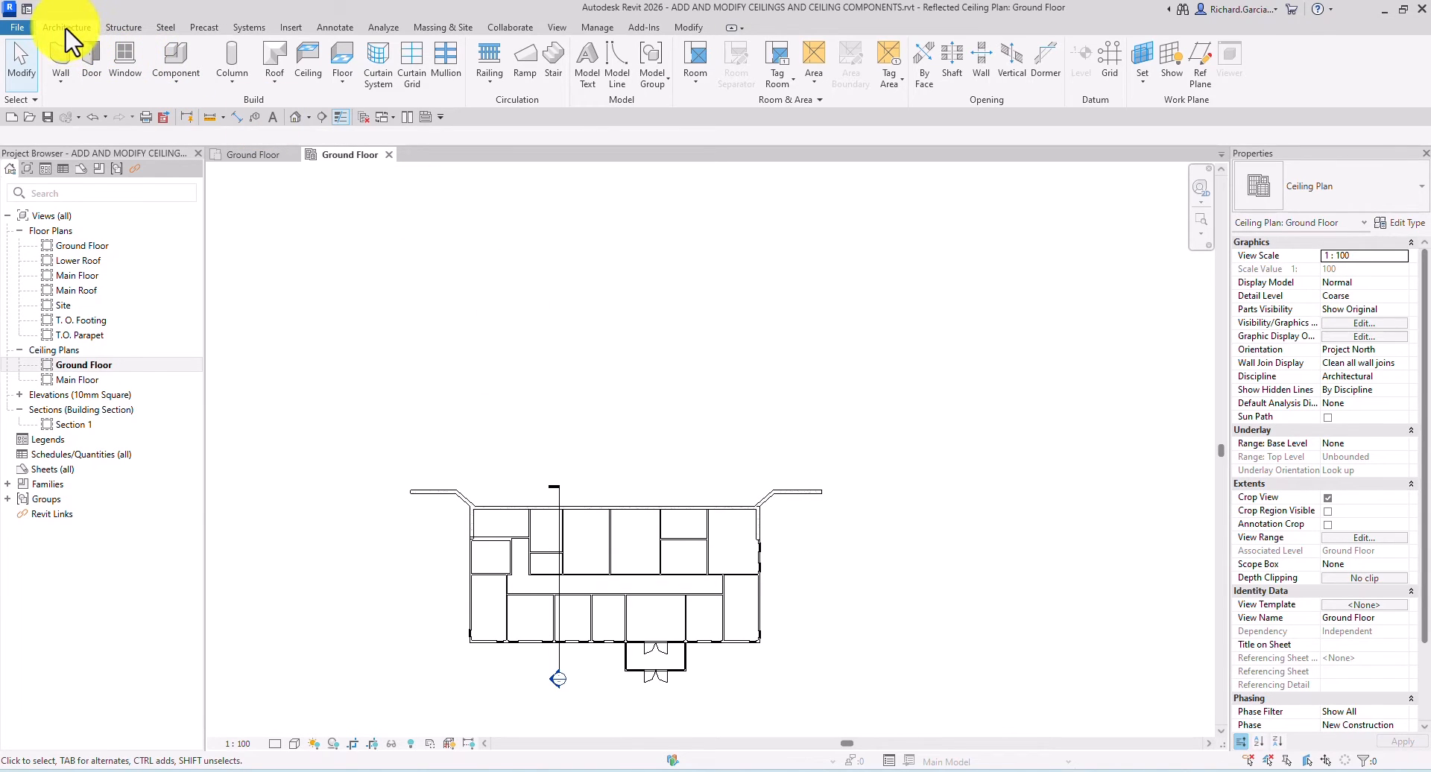
{"action": "left_click", "coordinate": [312, 78]}
{"action": "left_click", "coordinate": [23, 62]}
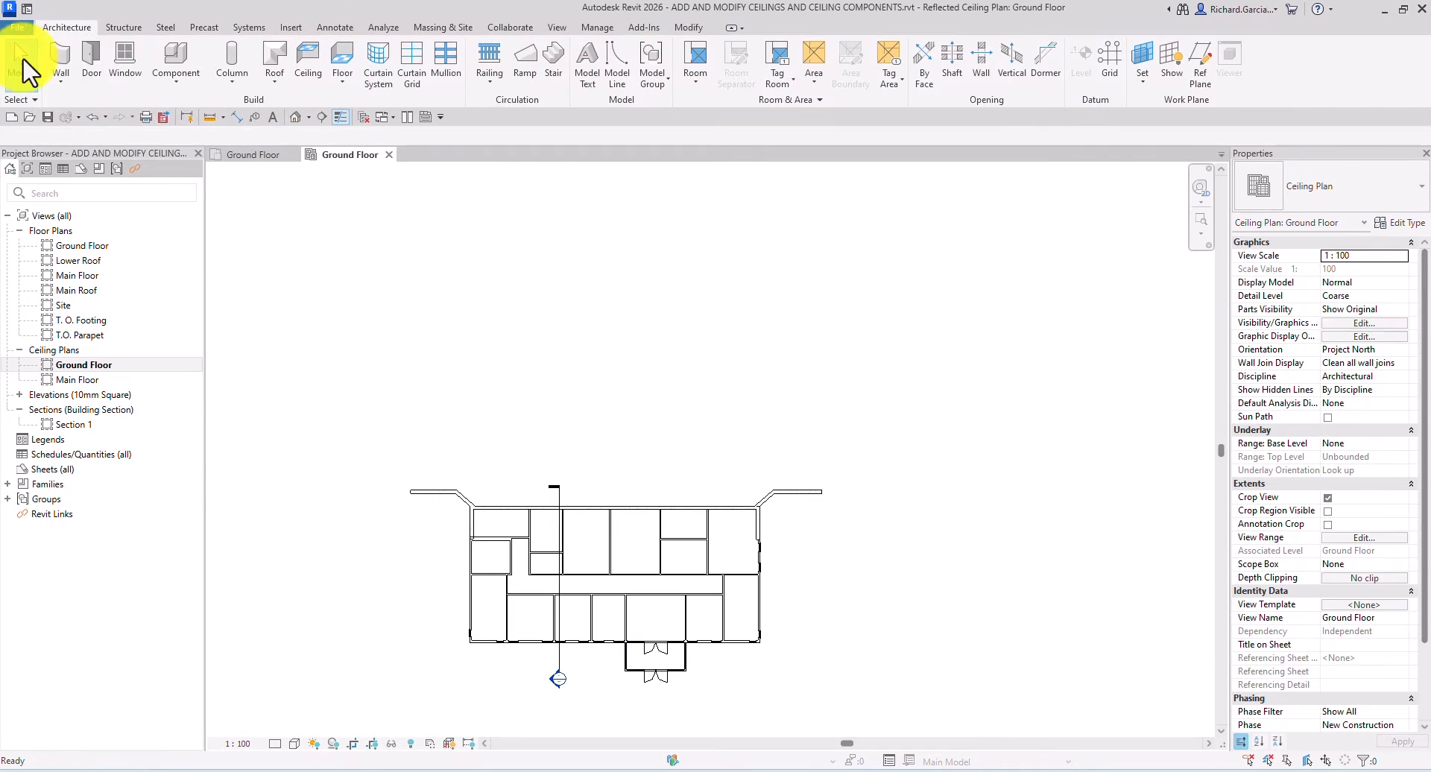
Place an automatic GWB on Mtl Stud ceiling in the central corridor with a height offset of 2550 from the Ground Floor level.
{"action": "left_click", "coordinate": [303, 64]}
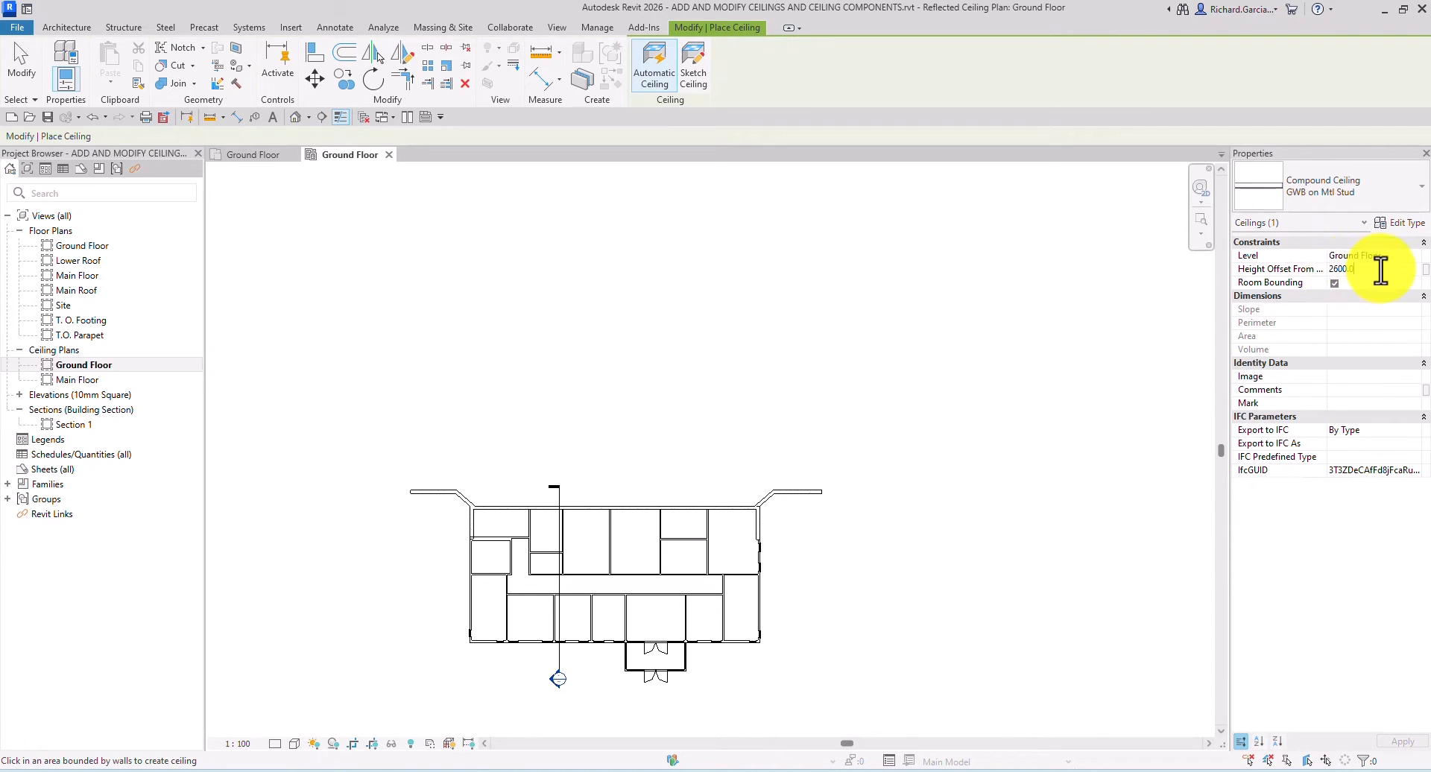
{"action": "left_click", "coordinate": [1296, 268]}
{"action": "type", "text": "255"}
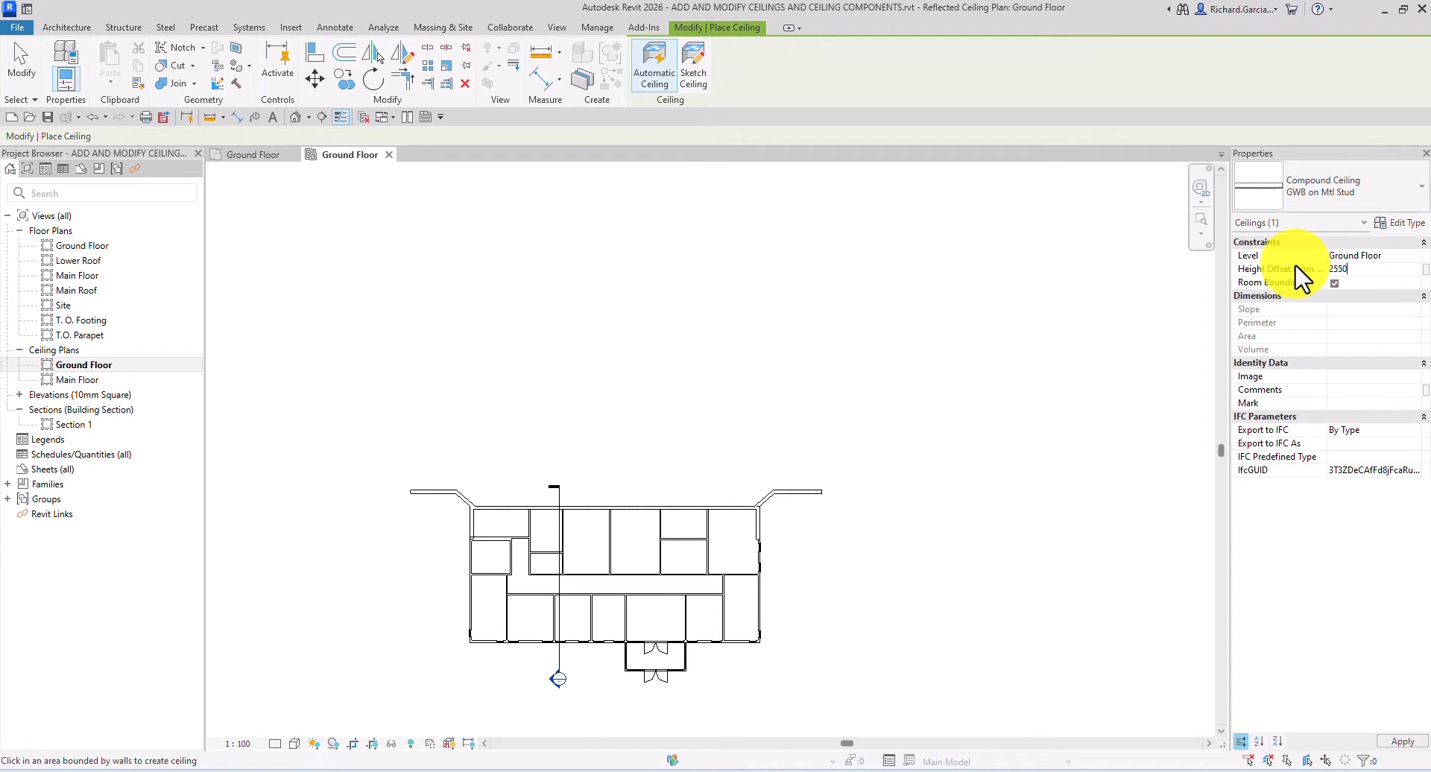
{"action": "middle_click_drag", "start_coordinate": [707, 430], "coordinate": [831, 341]}
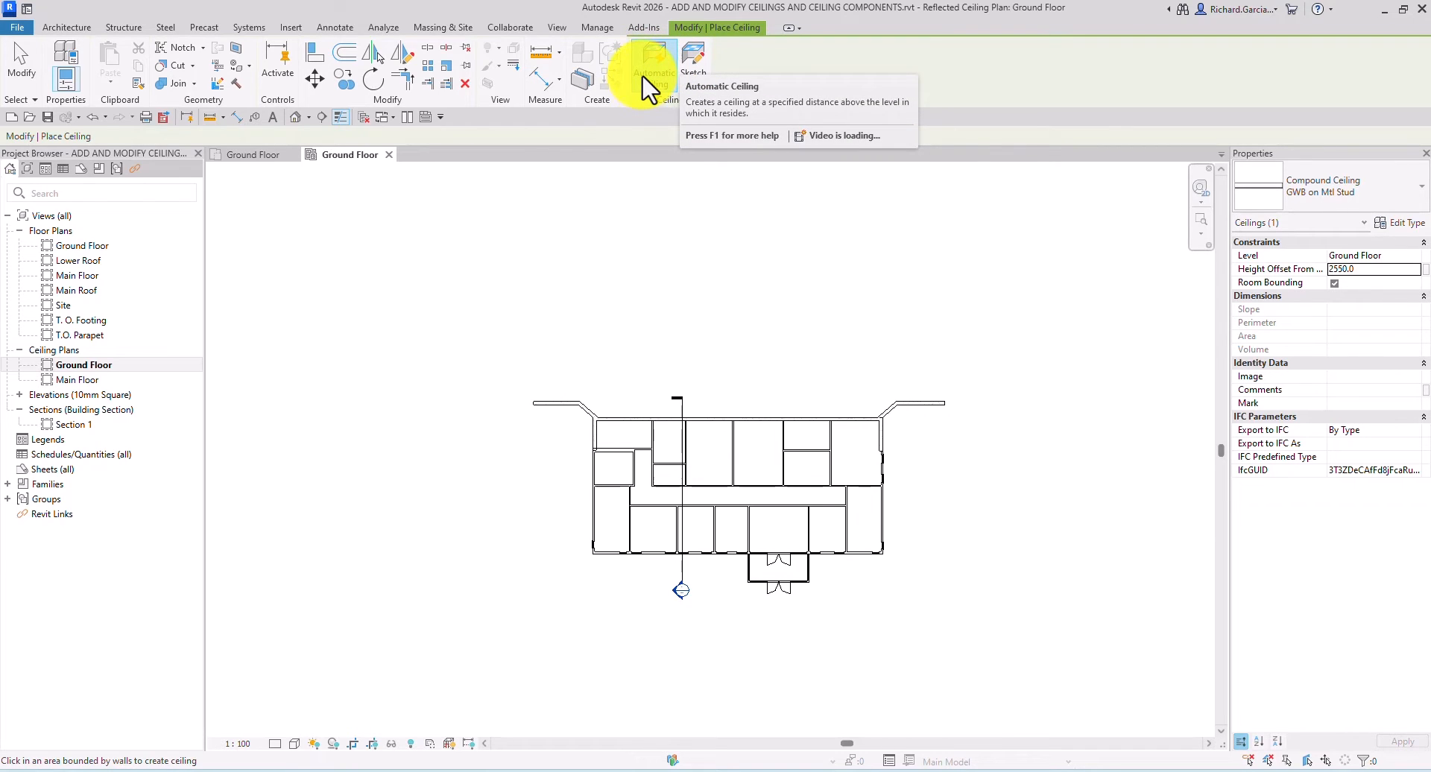
{"action": "left_click", "coordinate": [697, 71]}
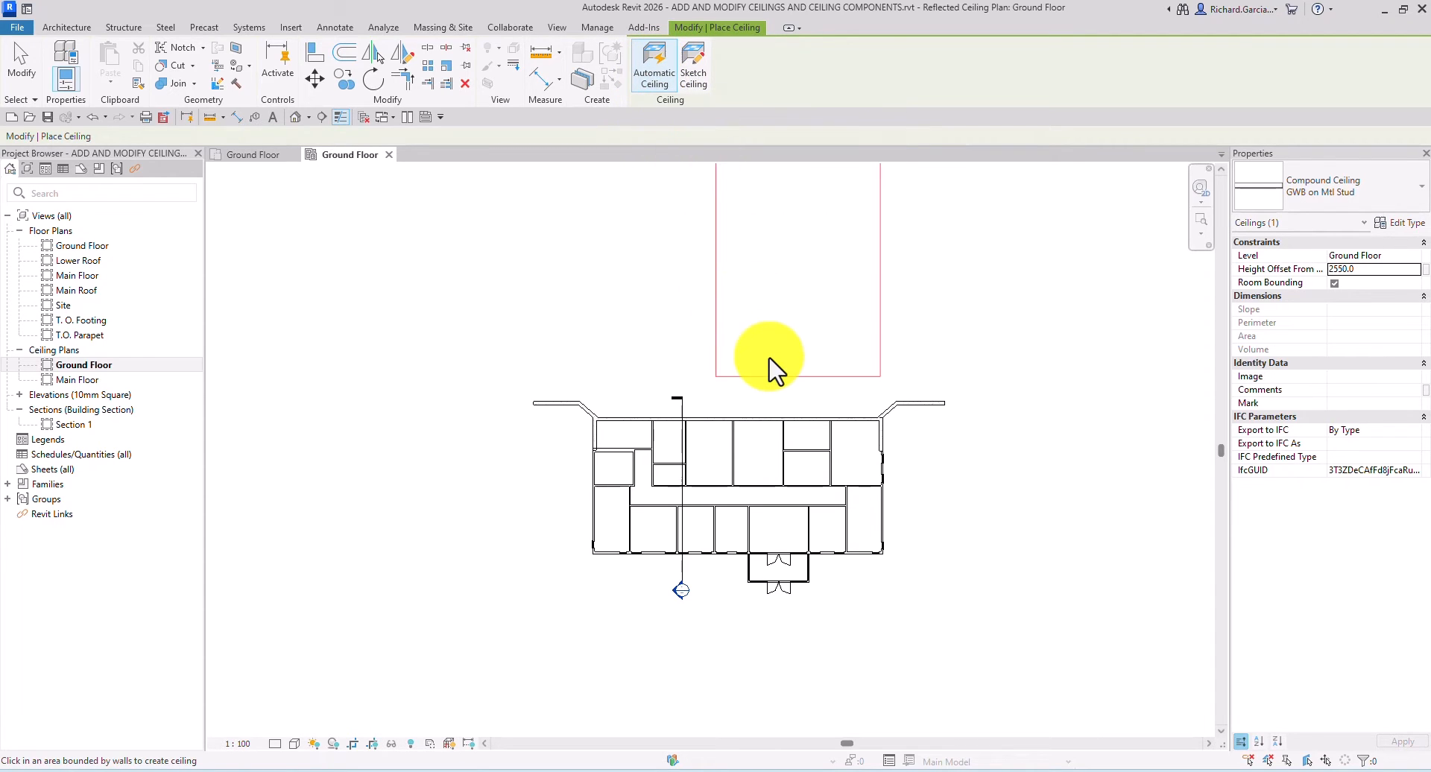
{"action": "middle_click_drag", "start_coordinate": [777, 361], "coordinate": [820, 265]}
{"action": "scroll", "coordinate": [768, 363], "scroll_direction": "up", "scroll_amount": 3}
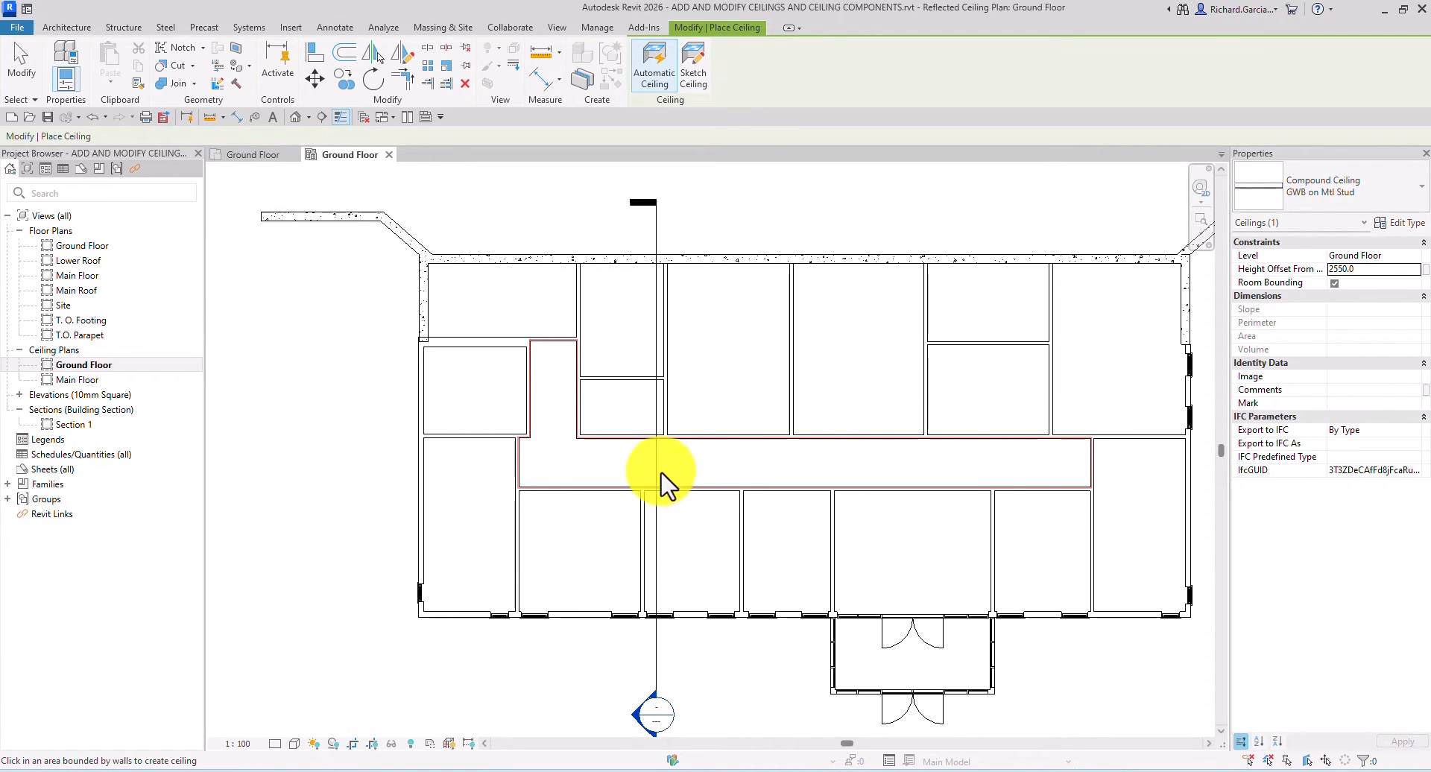
{"action": "left_click", "coordinate": [558, 468]}
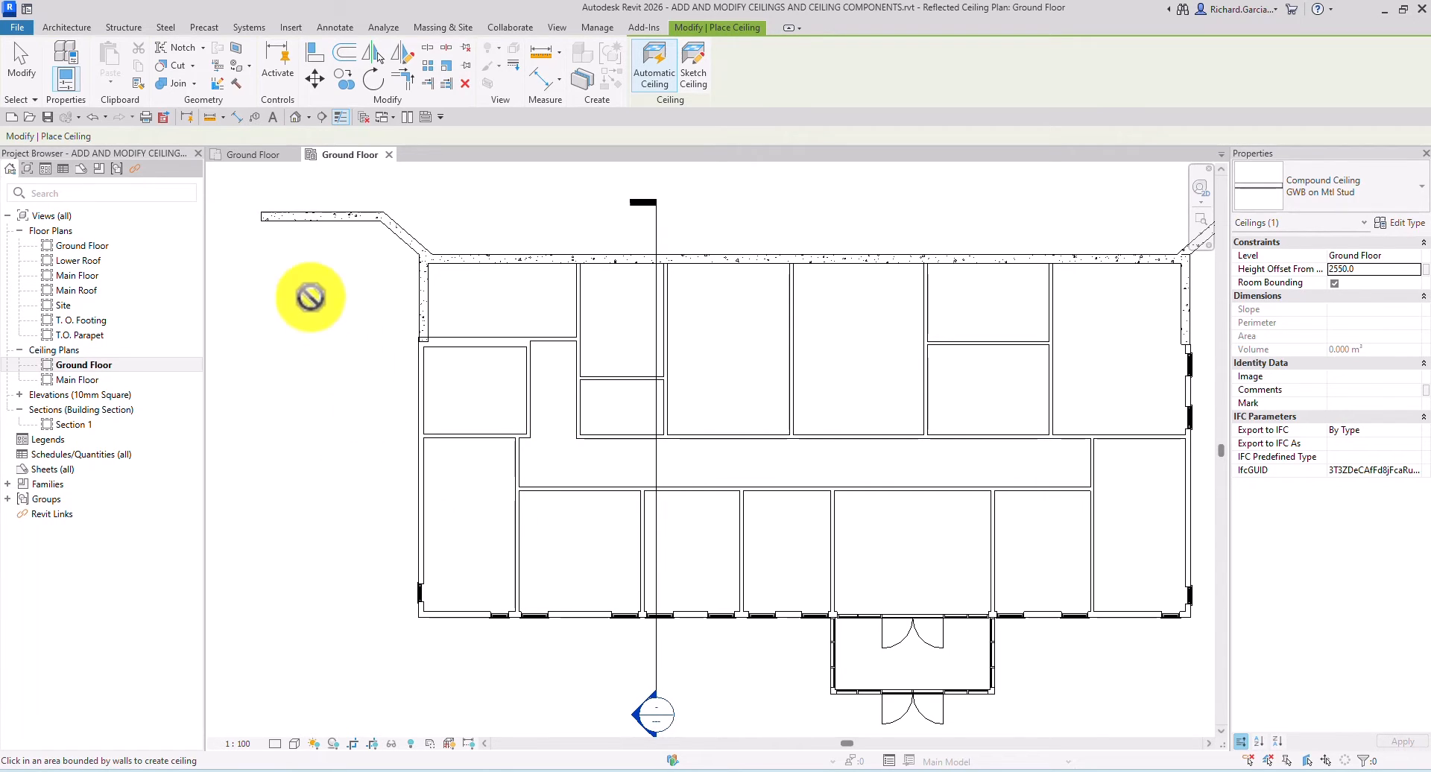
{"action": "left_click", "coordinate": [16, 65]}
Inspect the corridor ceiling's height in Section 1 and return to the Ground Floor ceiling plan.
{"action": "scroll", "coordinate": [715, 410], "scroll_direction": "down", "scroll_amount": 2}
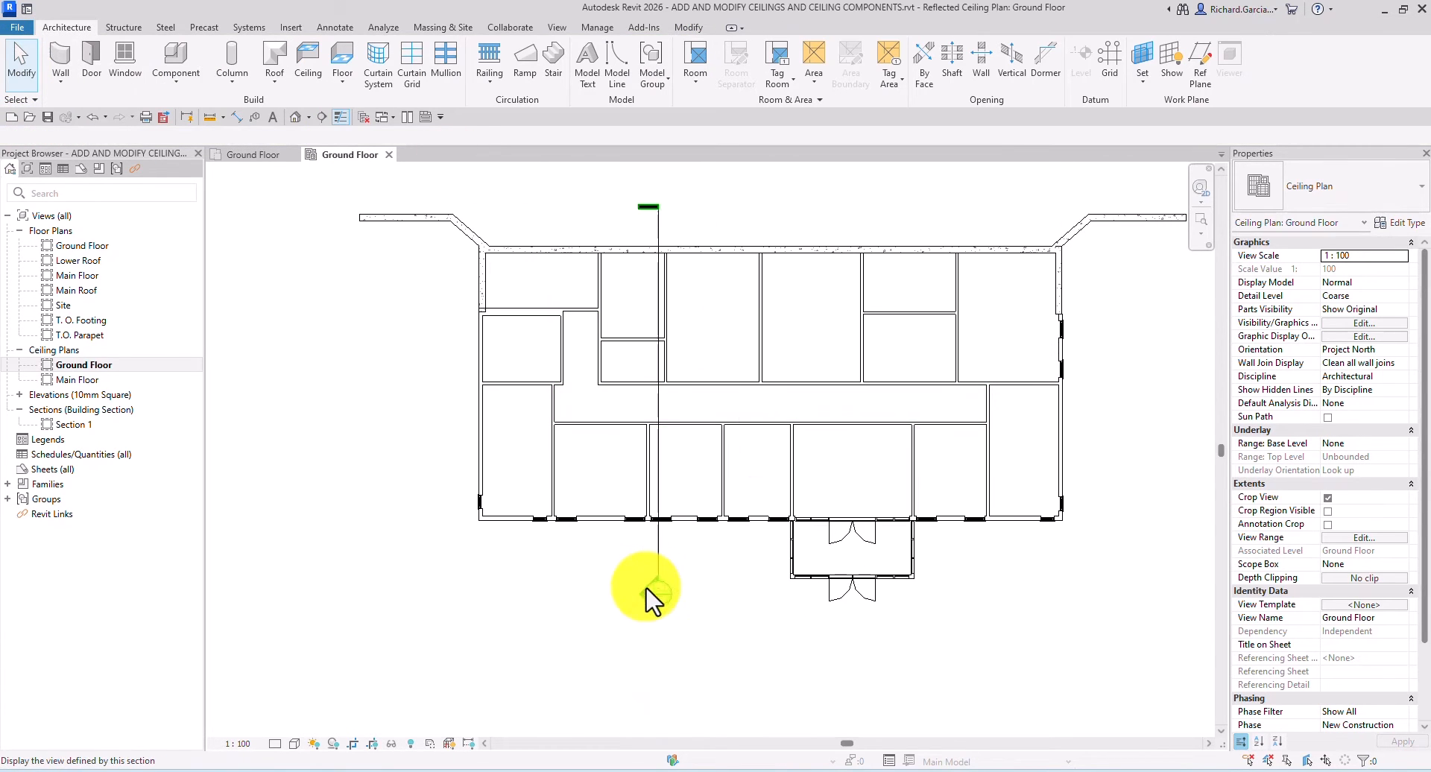
{"action": "double_click", "coordinate": [642, 597]}
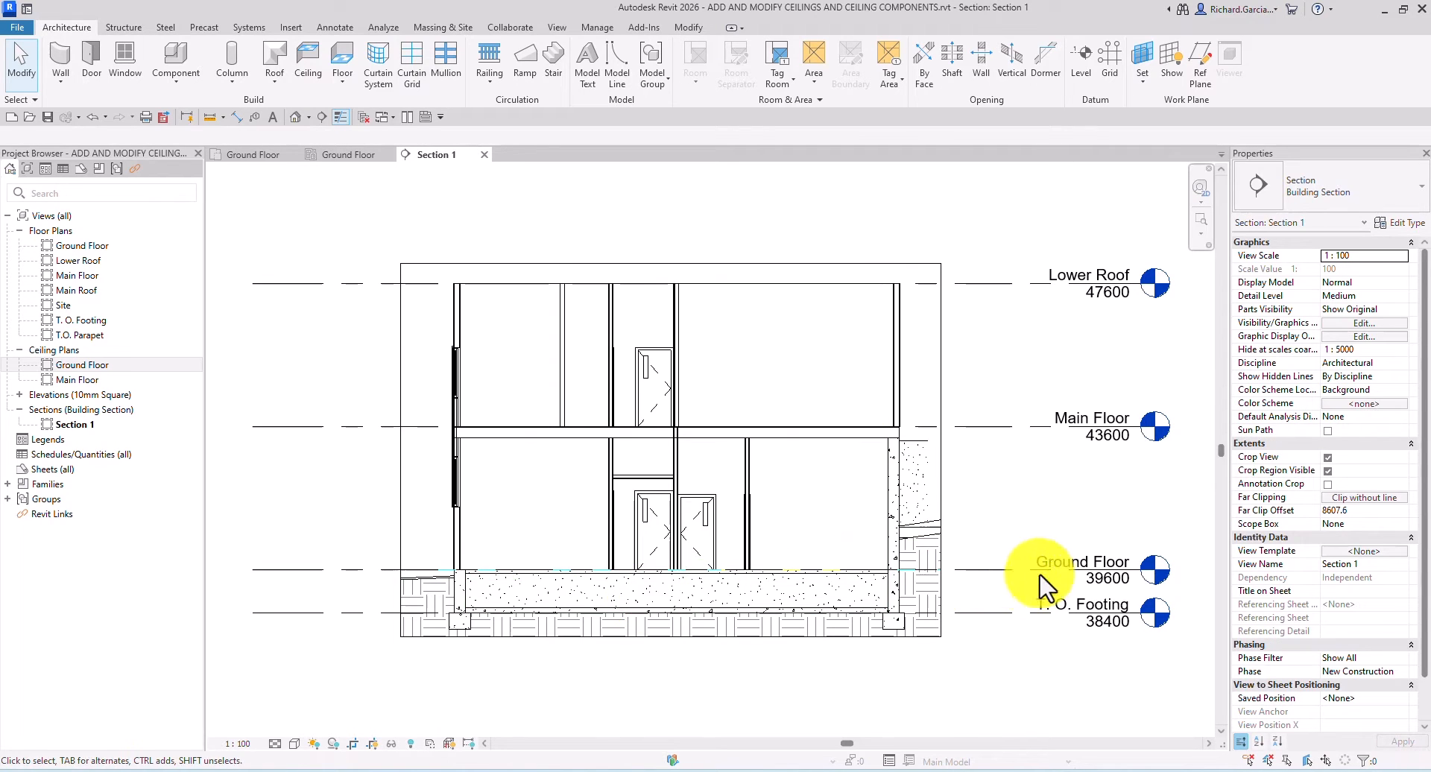
{"action": "scroll", "coordinate": [634, 494], "scroll_direction": "up", "scroll_amount": 4}
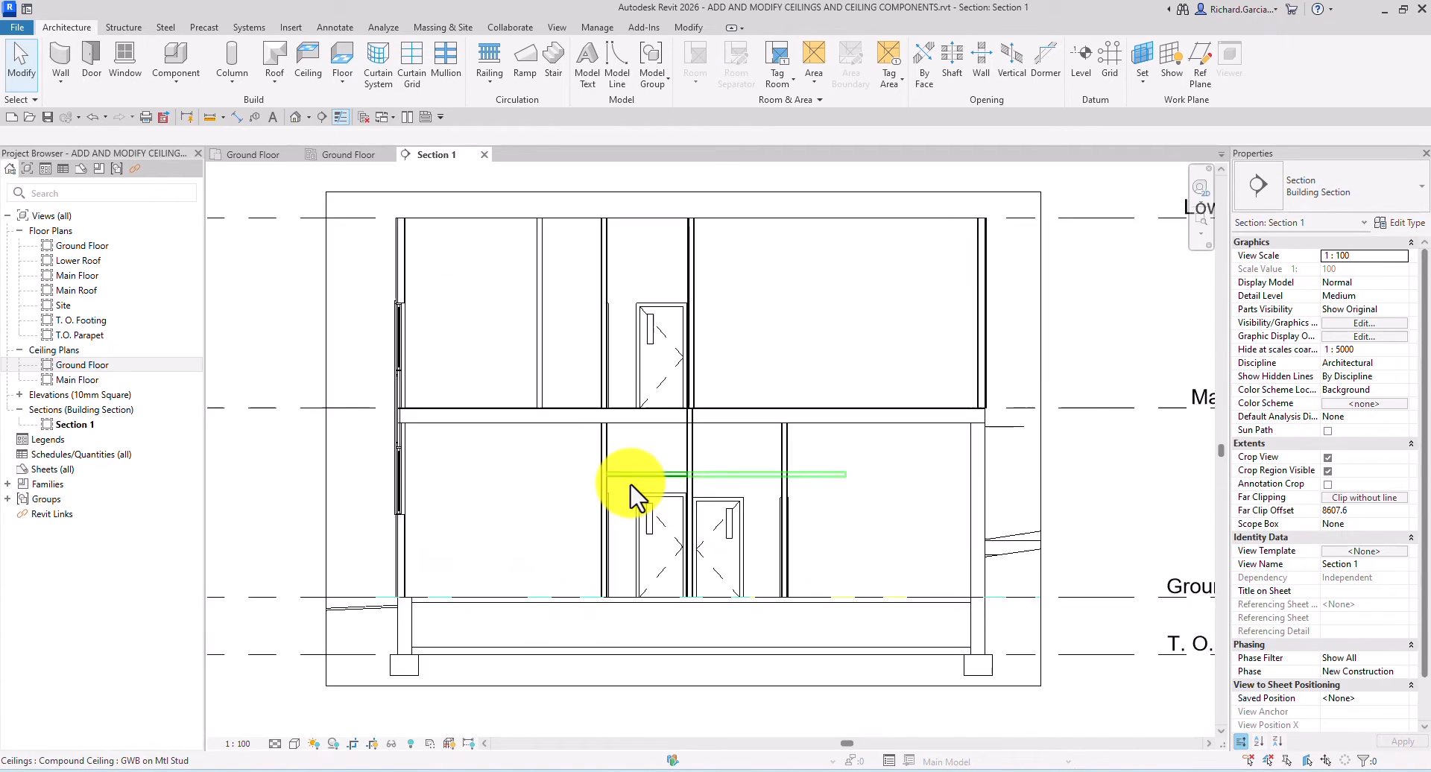
{"action": "left_click", "coordinate": [674, 466]}
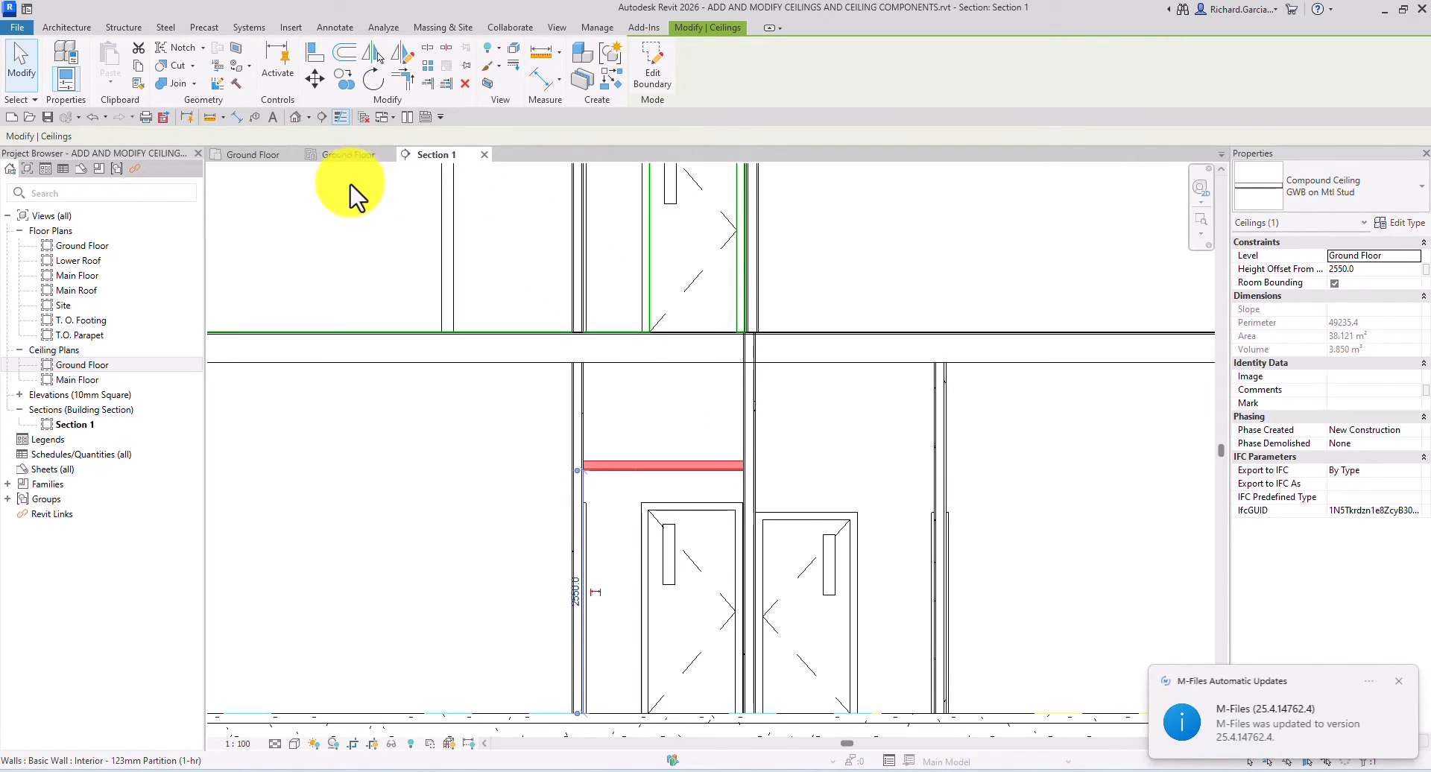
{"action": "left_click", "coordinate": [1399, 682]}
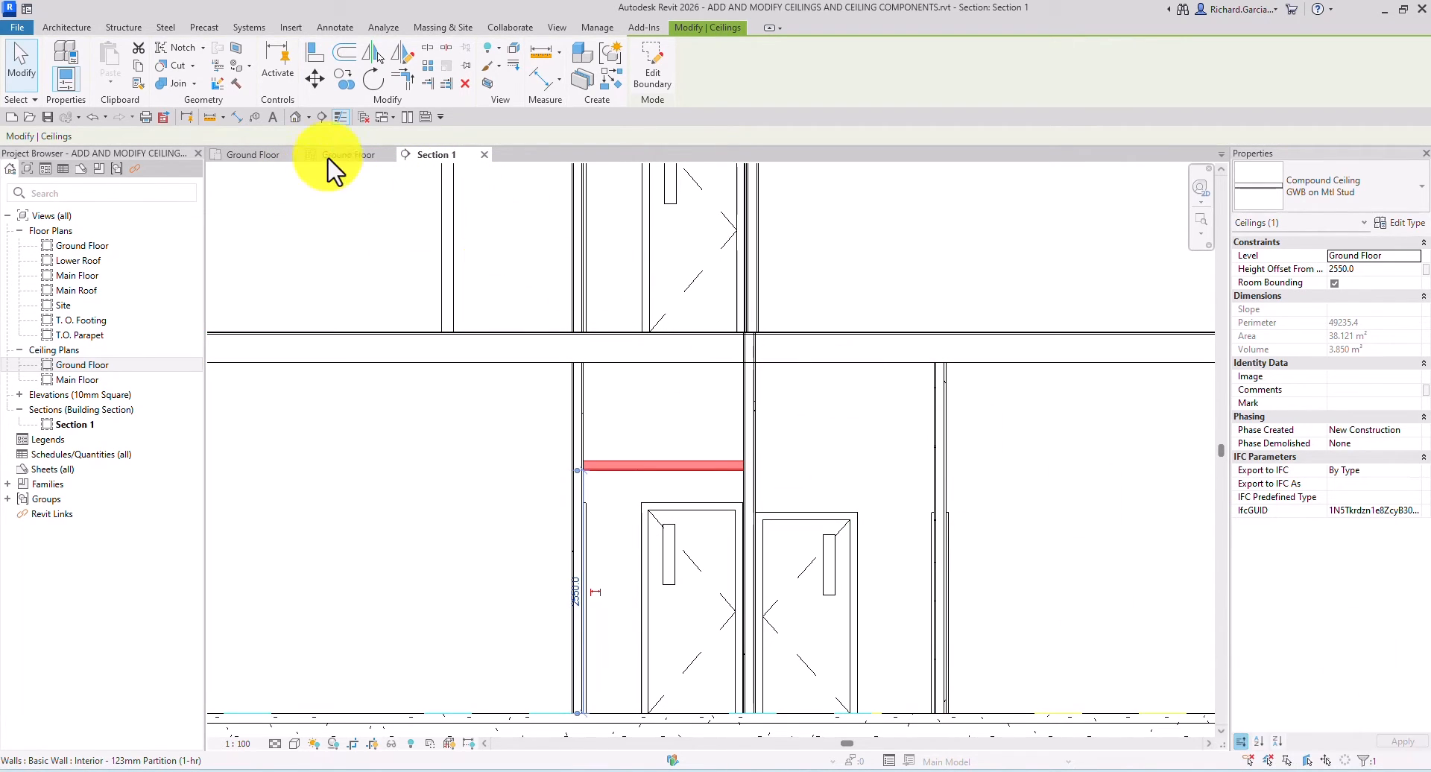
{"action": "left_click", "coordinate": [351, 155]}
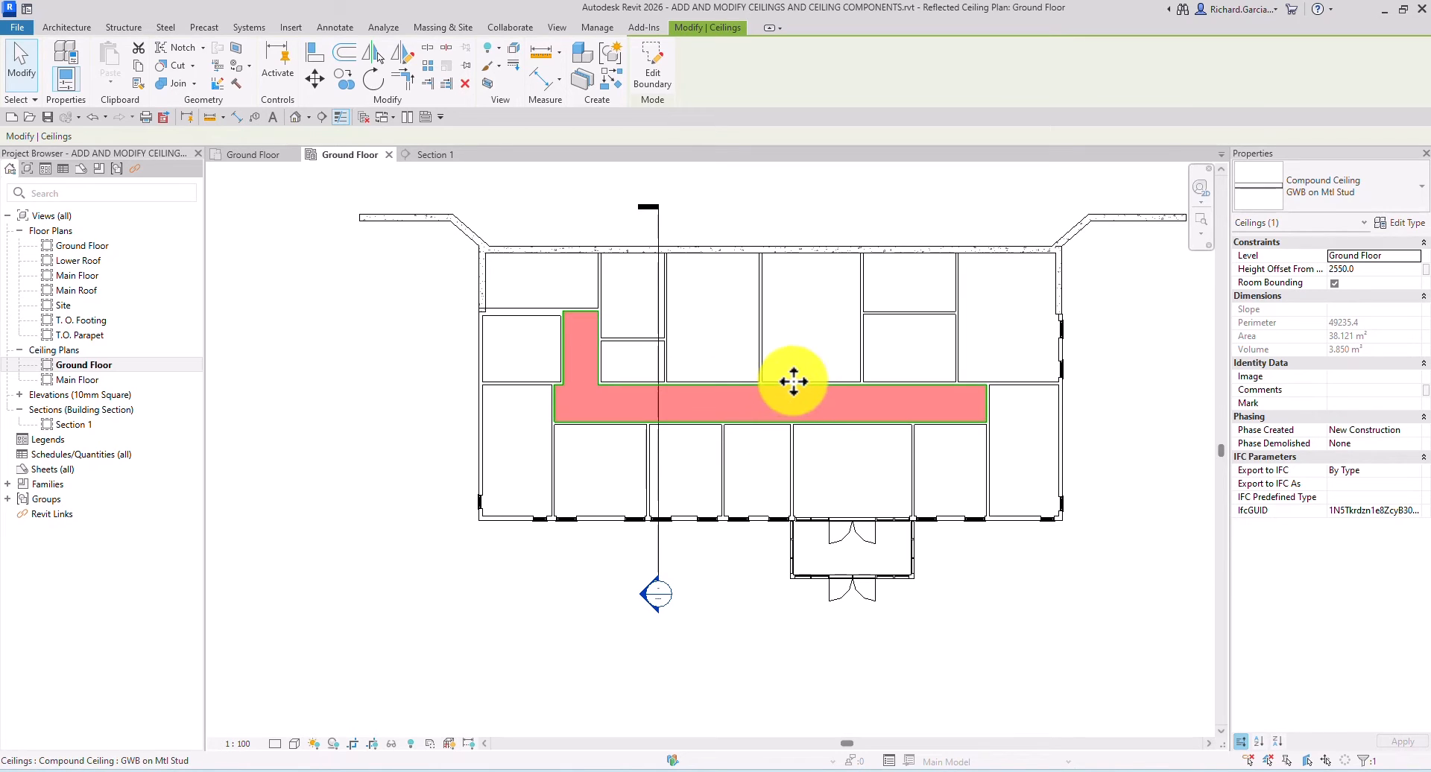
Try the 600 x 600mm grid type on the corridor ceiling and restore it to GWB on Mtl Stud.
{"action": "left_click", "coordinate": [1350, 211]}
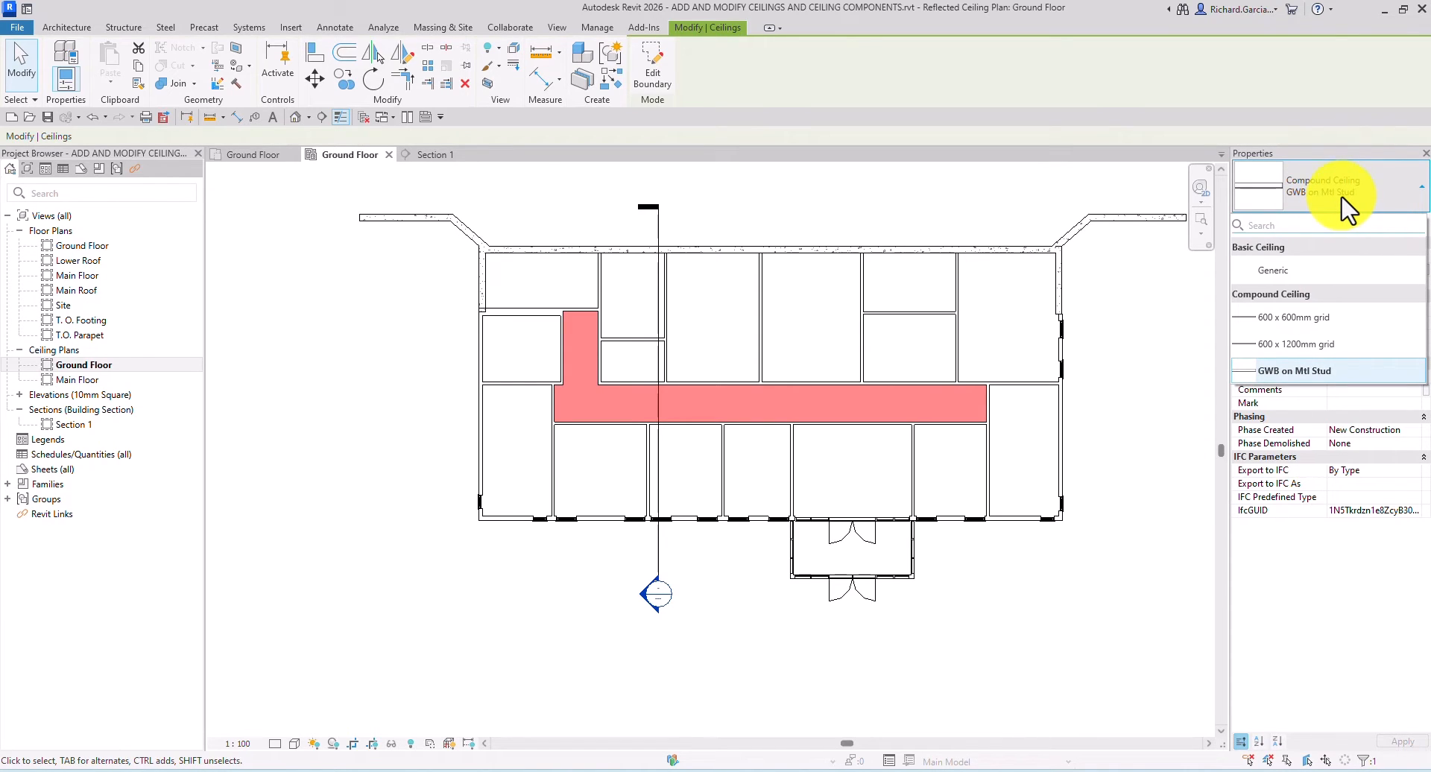
{"action": "left_click", "coordinate": [1287, 316]}
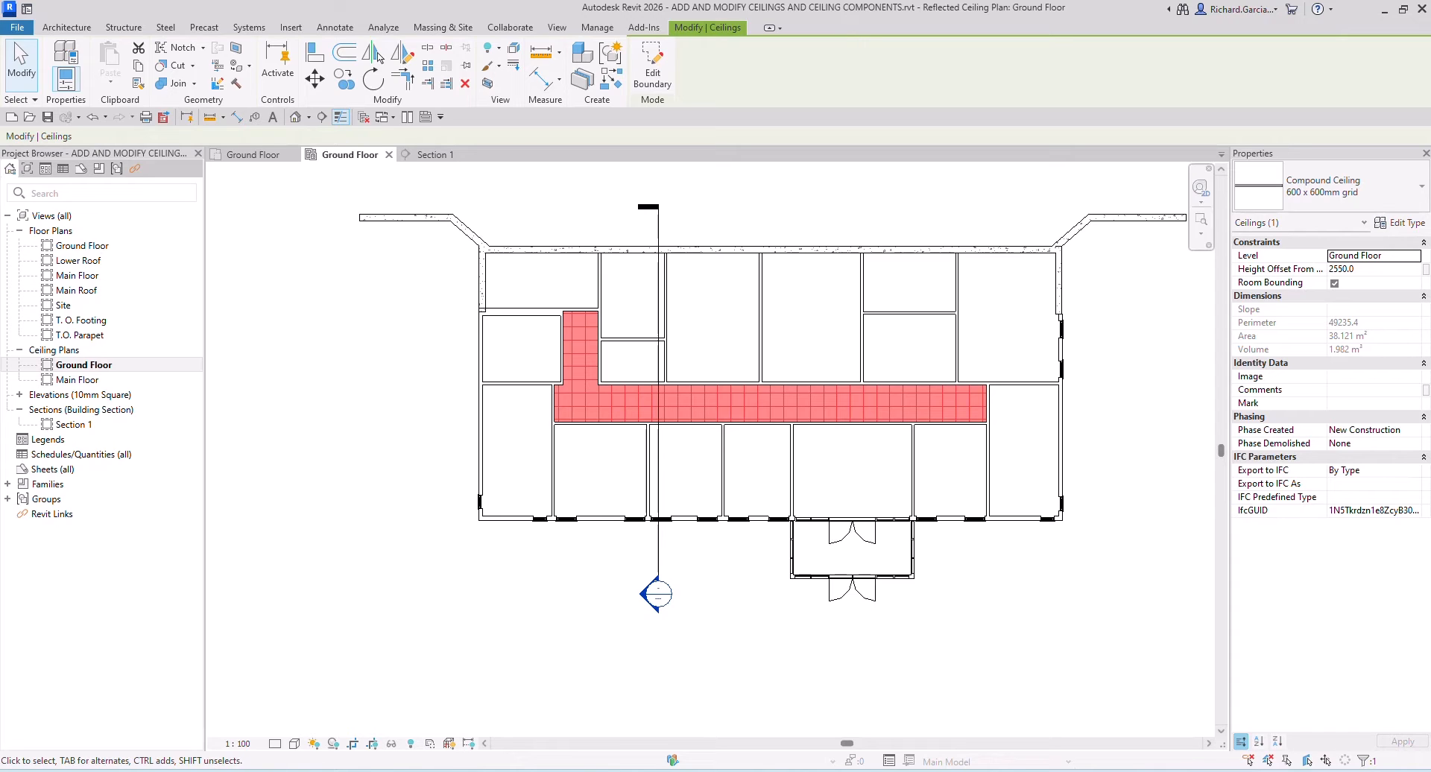
{"action": "left_click", "coordinate": [1421, 188]}
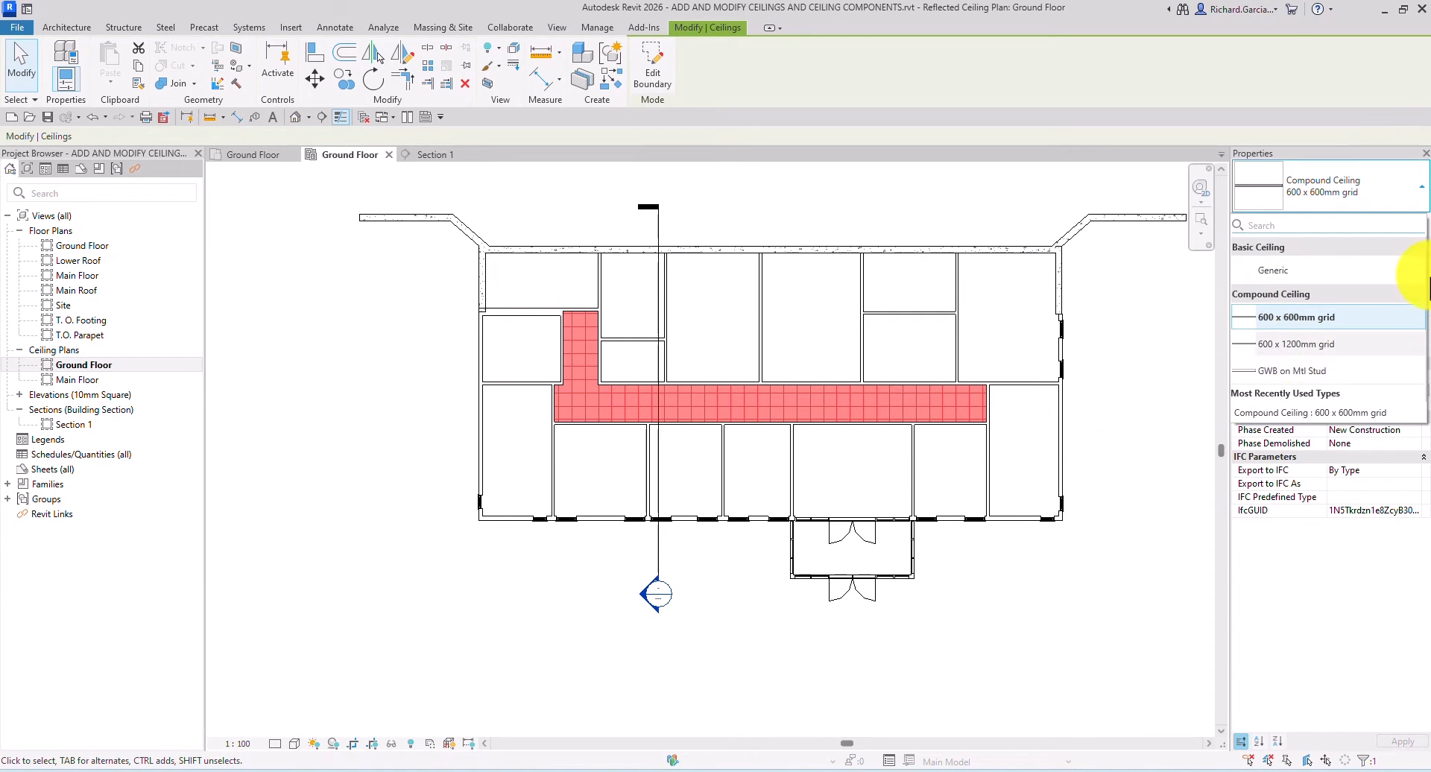
{"action": "left_click", "coordinate": [1292, 371]}
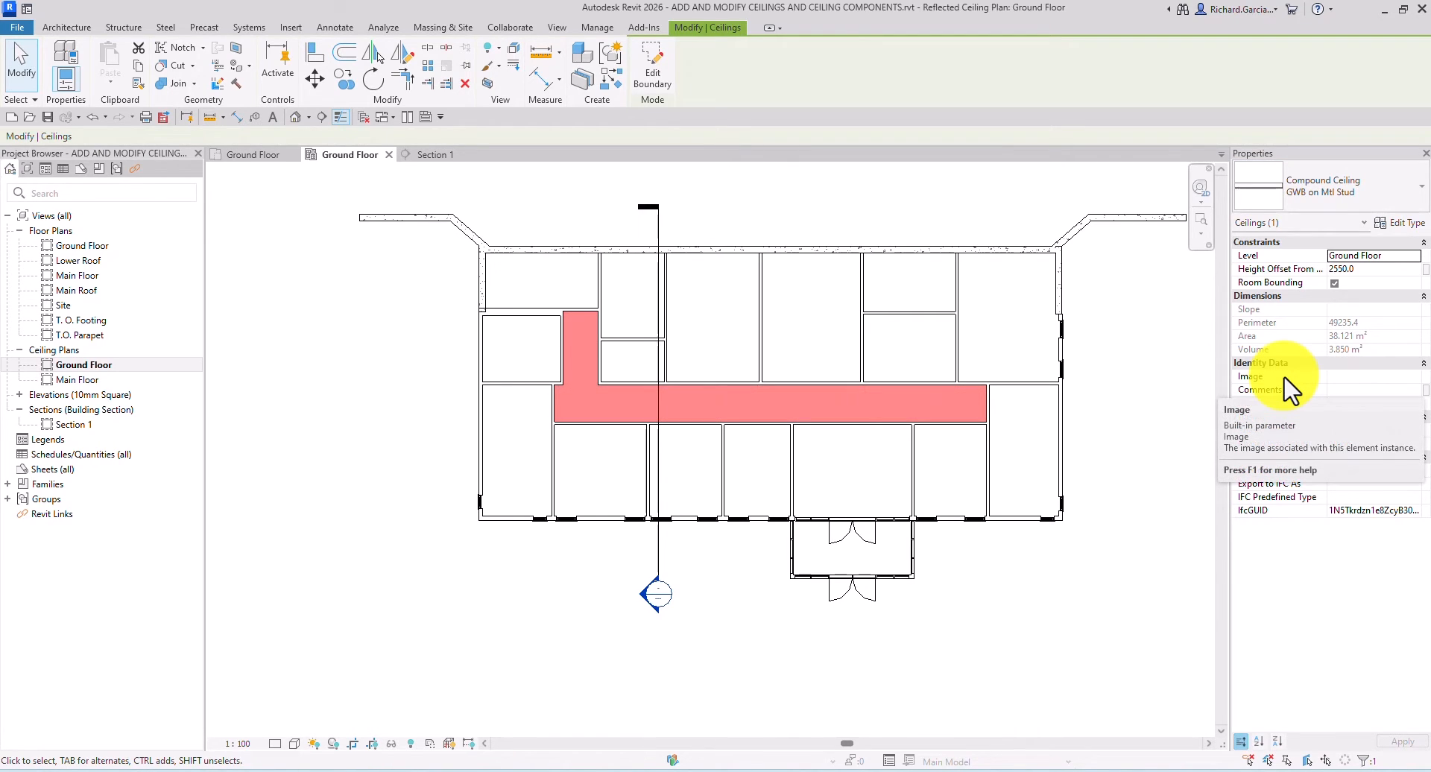
{"action": "left_click", "coordinate": [753, 661]}
Place an automatic 600 x 600mm grid ceiling in the room crossed by the section line, just south of the corridor.
{"action": "middle_click_drag", "start_coordinate": [793, 639], "coordinate": [795, 468]}
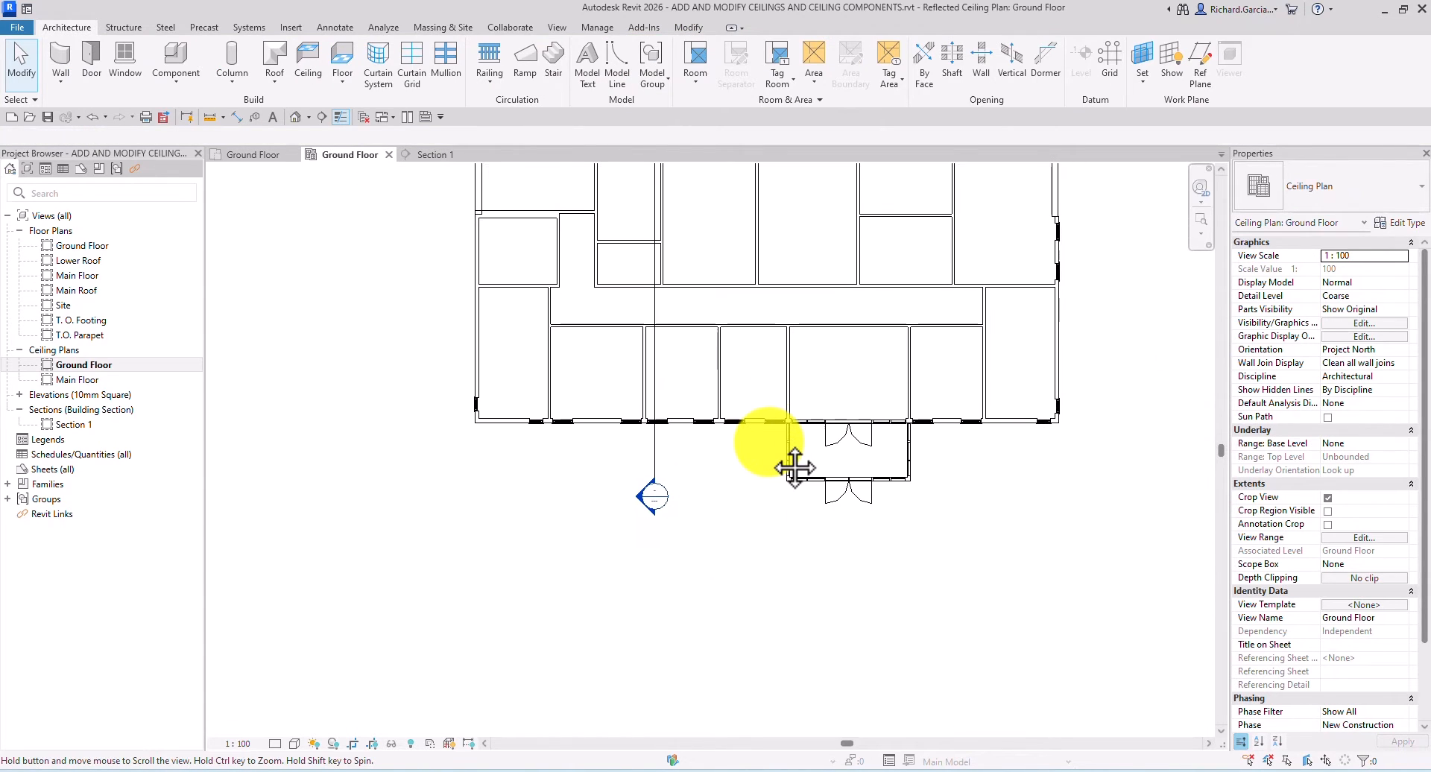
{"action": "scroll", "coordinate": [686, 380], "scroll_direction": "up", "scroll_amount": 3}
{"action": "left_click", "coordinate": [690, 374]}
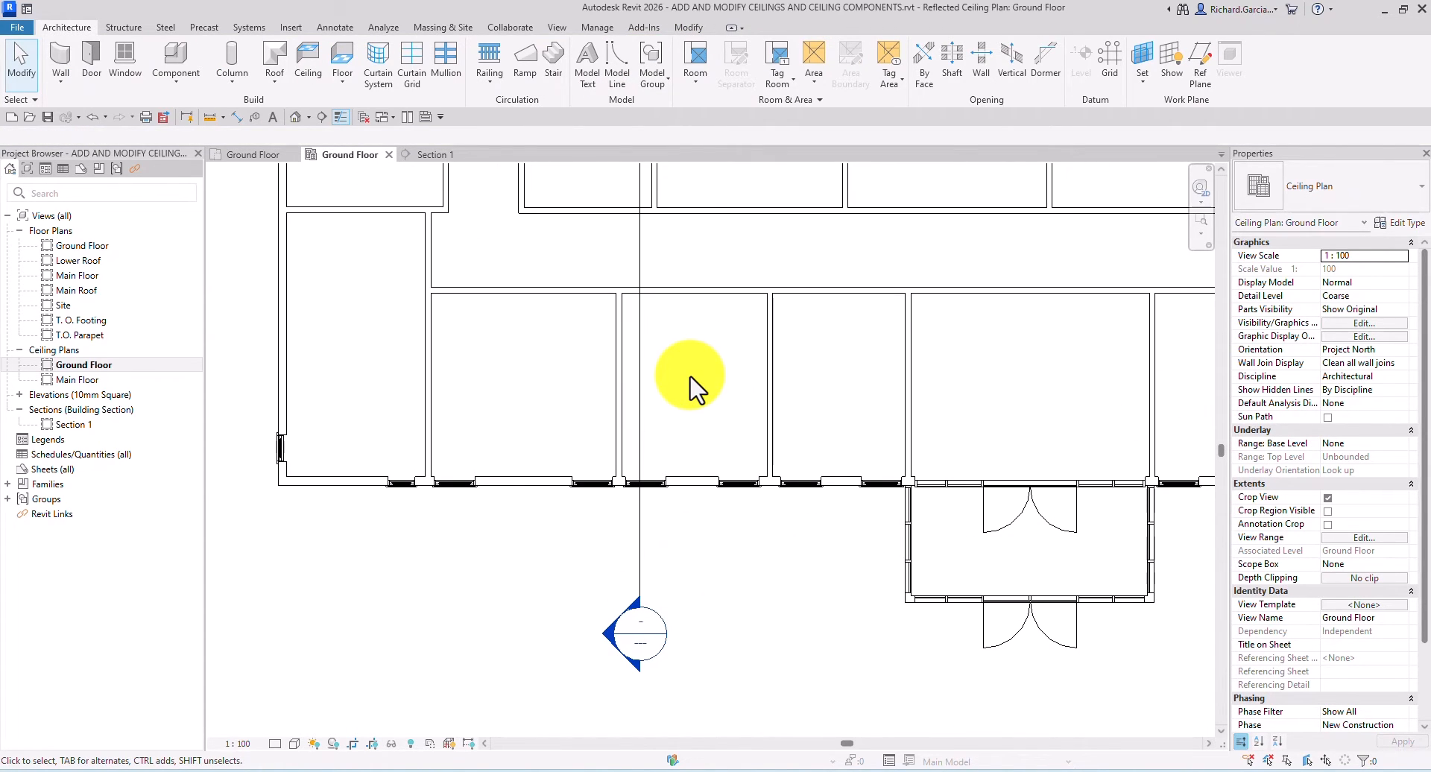
{"action": "left_click", "coordinate": [690, 376]}
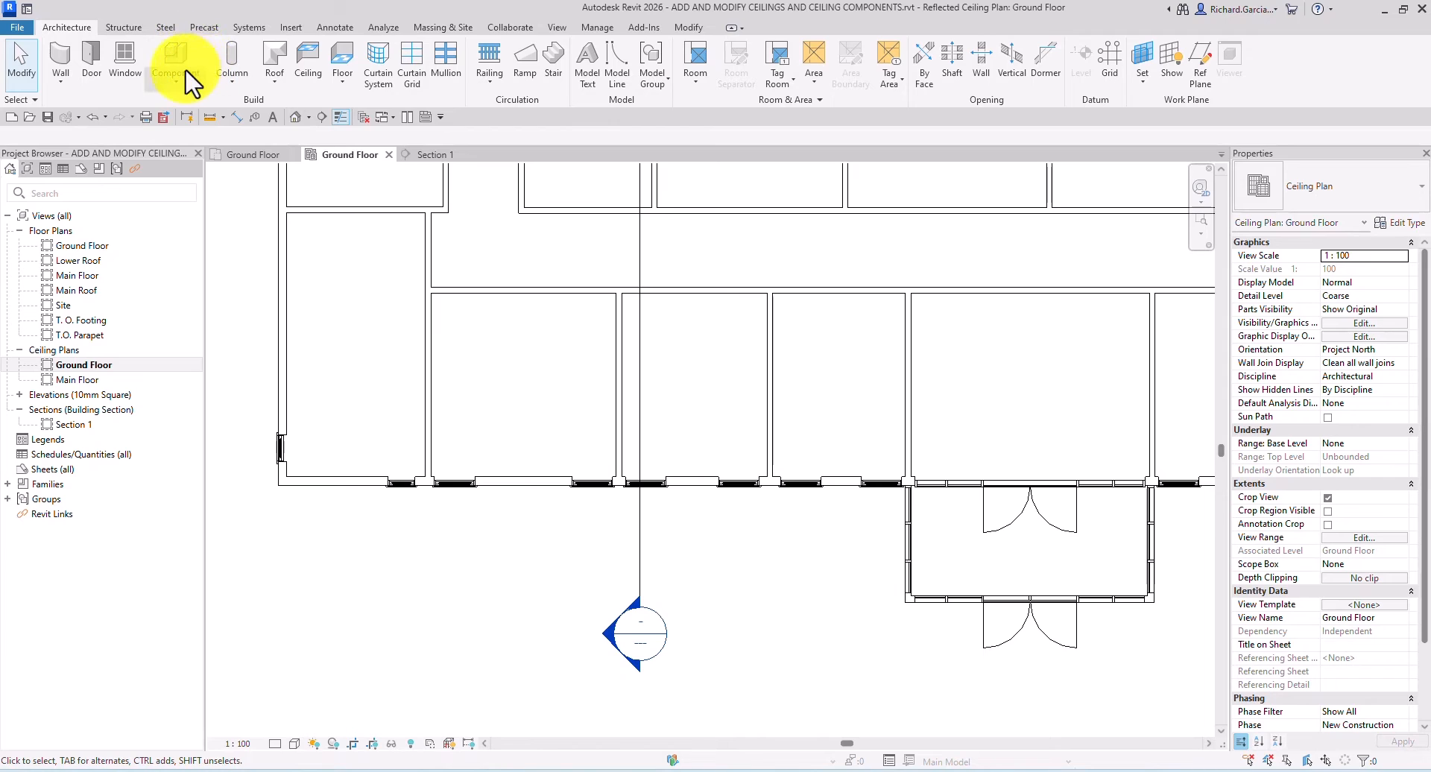
{"action": "left_click", "coordinate": [311, 73]}
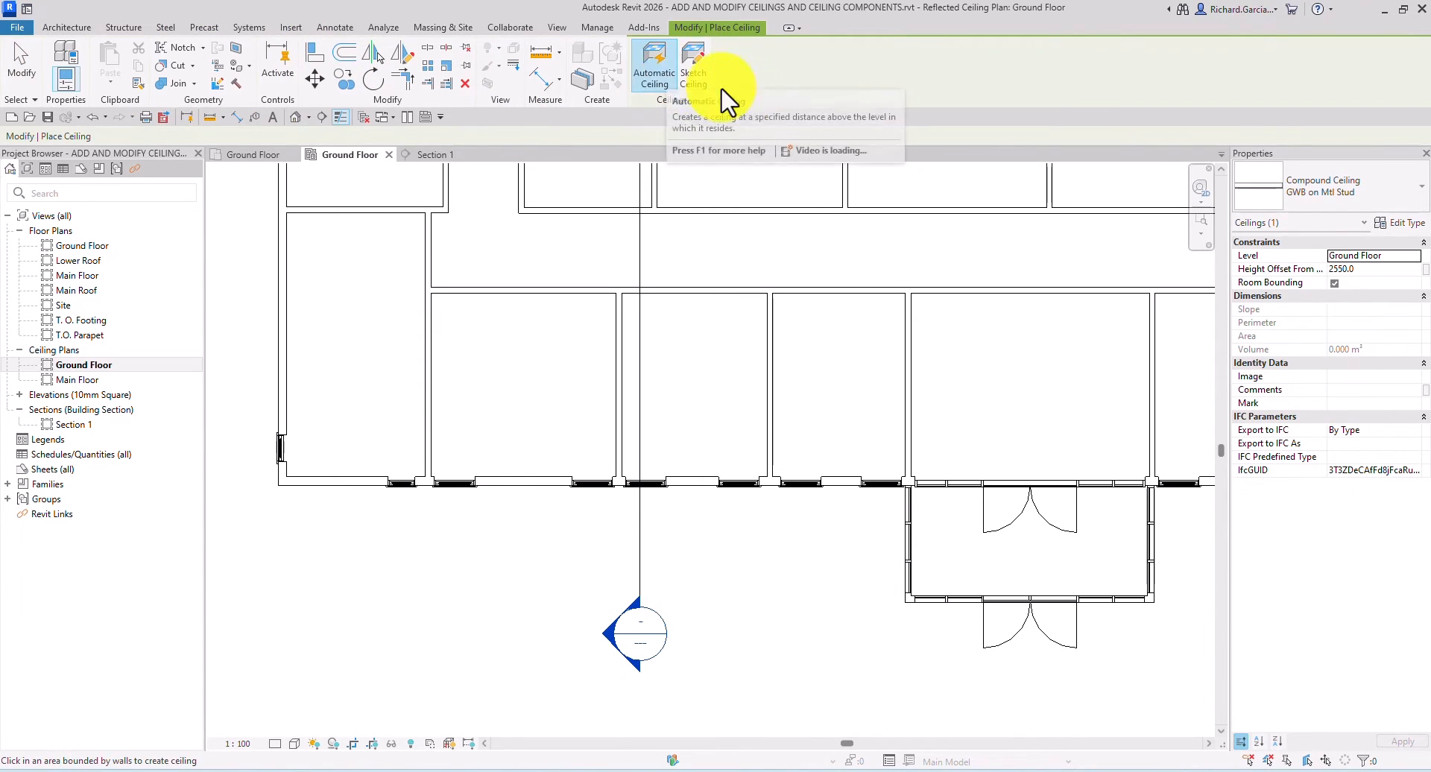
{"action": "left_click", "coordinate": [1364, 201]}
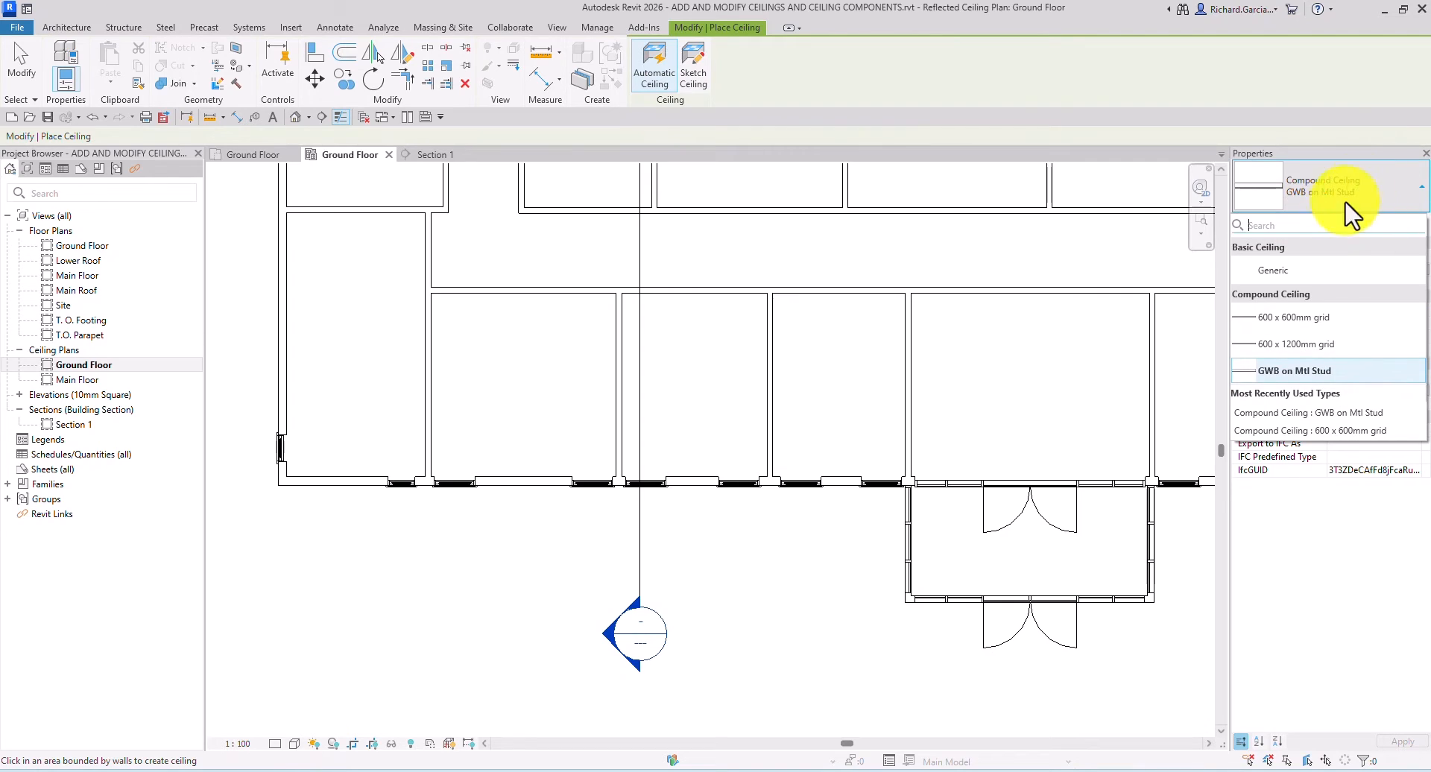
{"action": "left_click", "coordinate": [1309, 318]}
{"action": "left_click", "coordinate": [701, 409]}
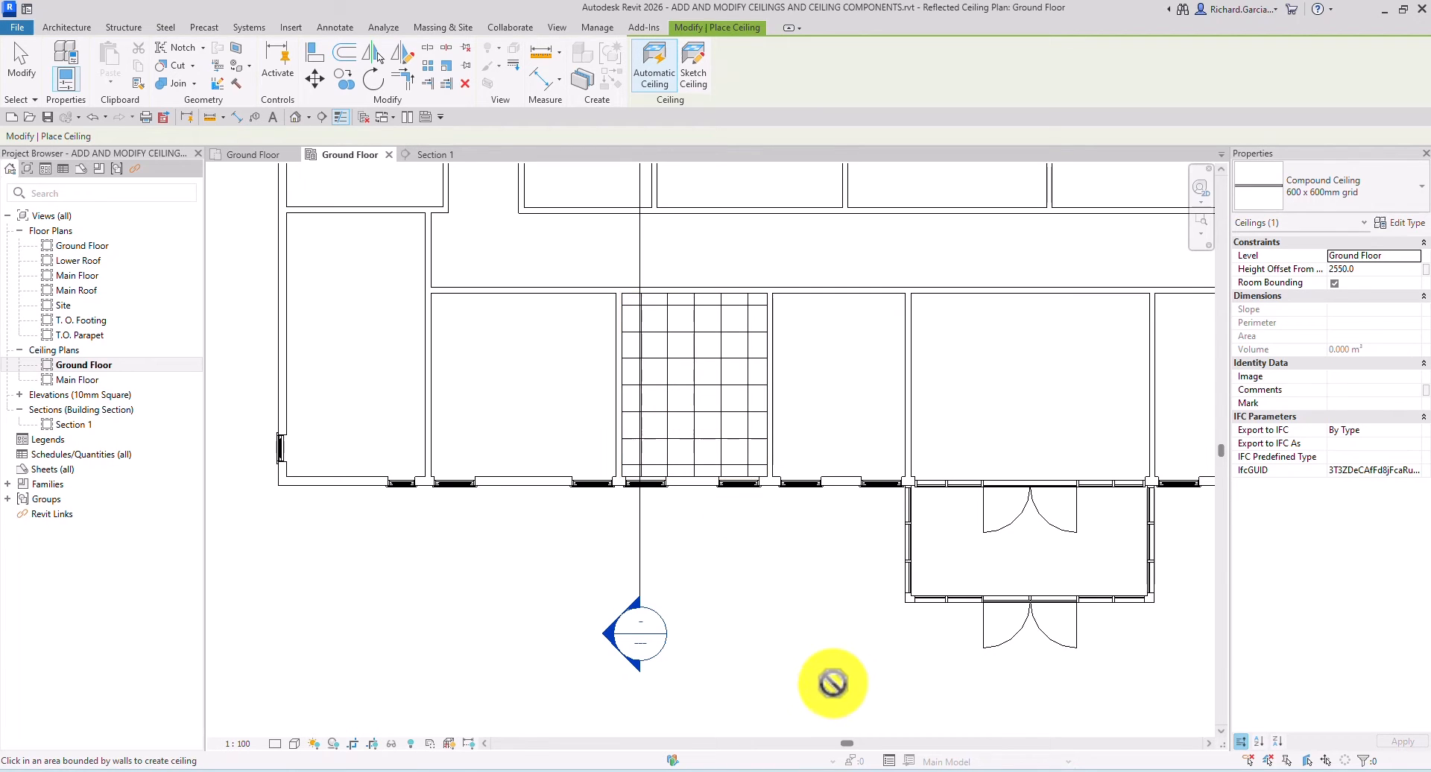
{"action": "left_click", "coordinate": [34, 70]}
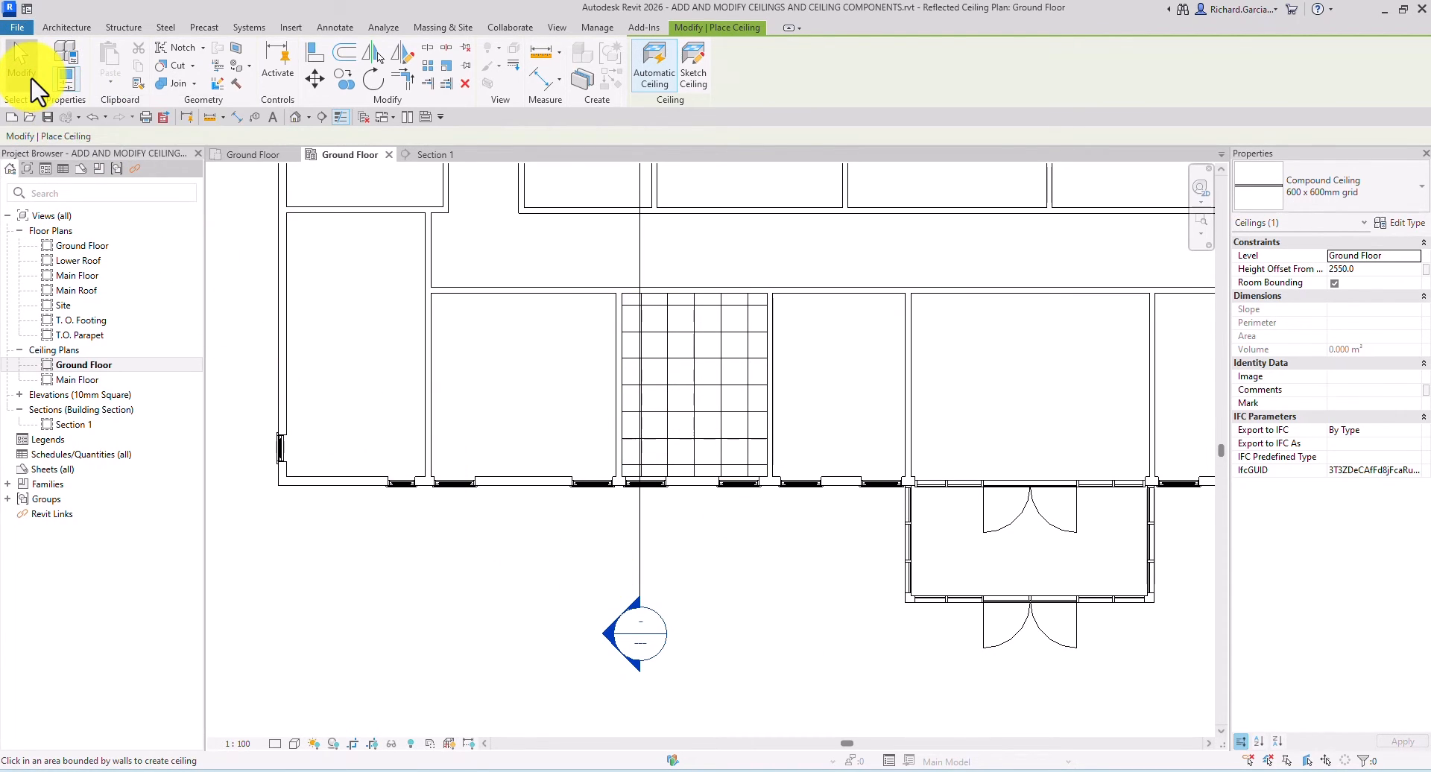
Set the height offset of the room's grid ceiling to 2400.
{"action": "left_click", "coordinate": [736, 308]}
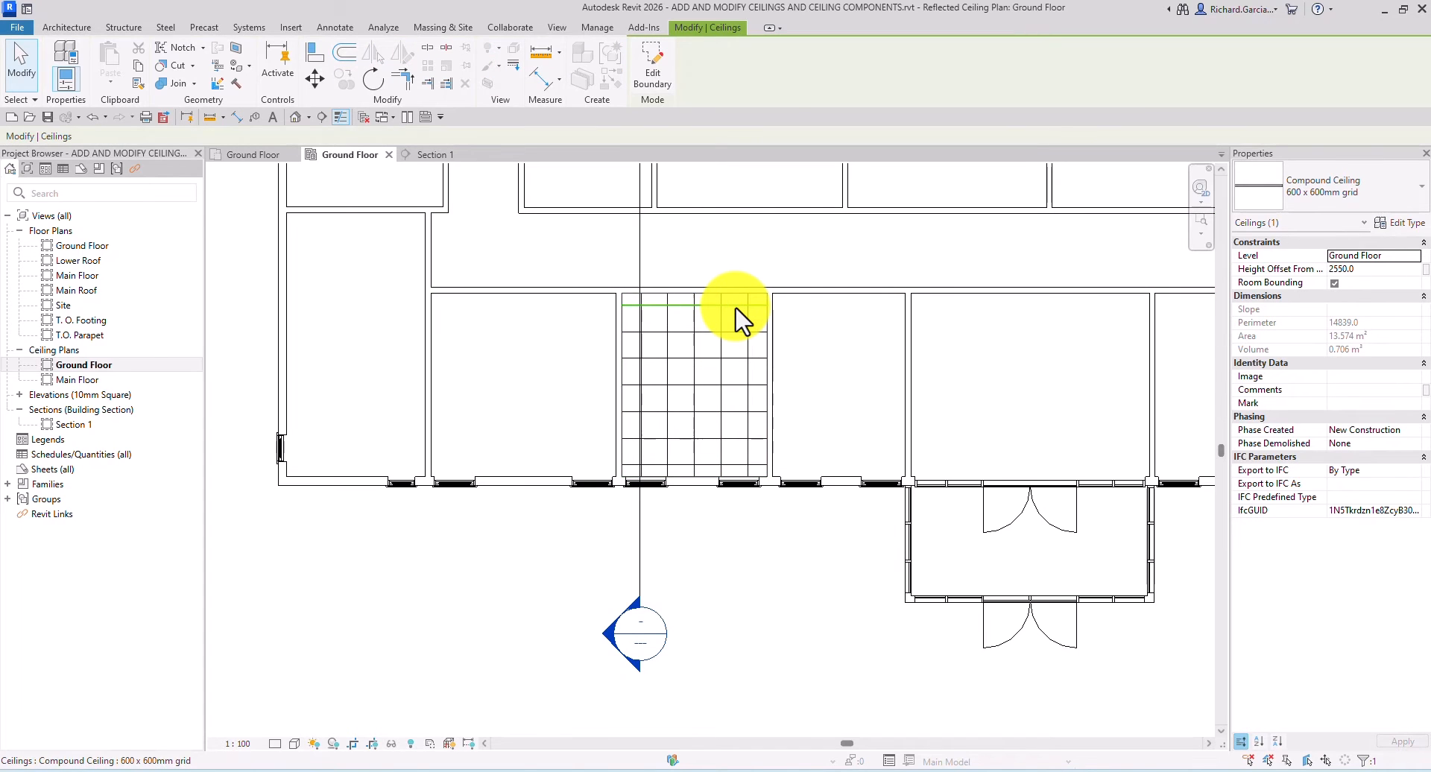
{"action": "left_click", "coordinate": [1375, 271]}
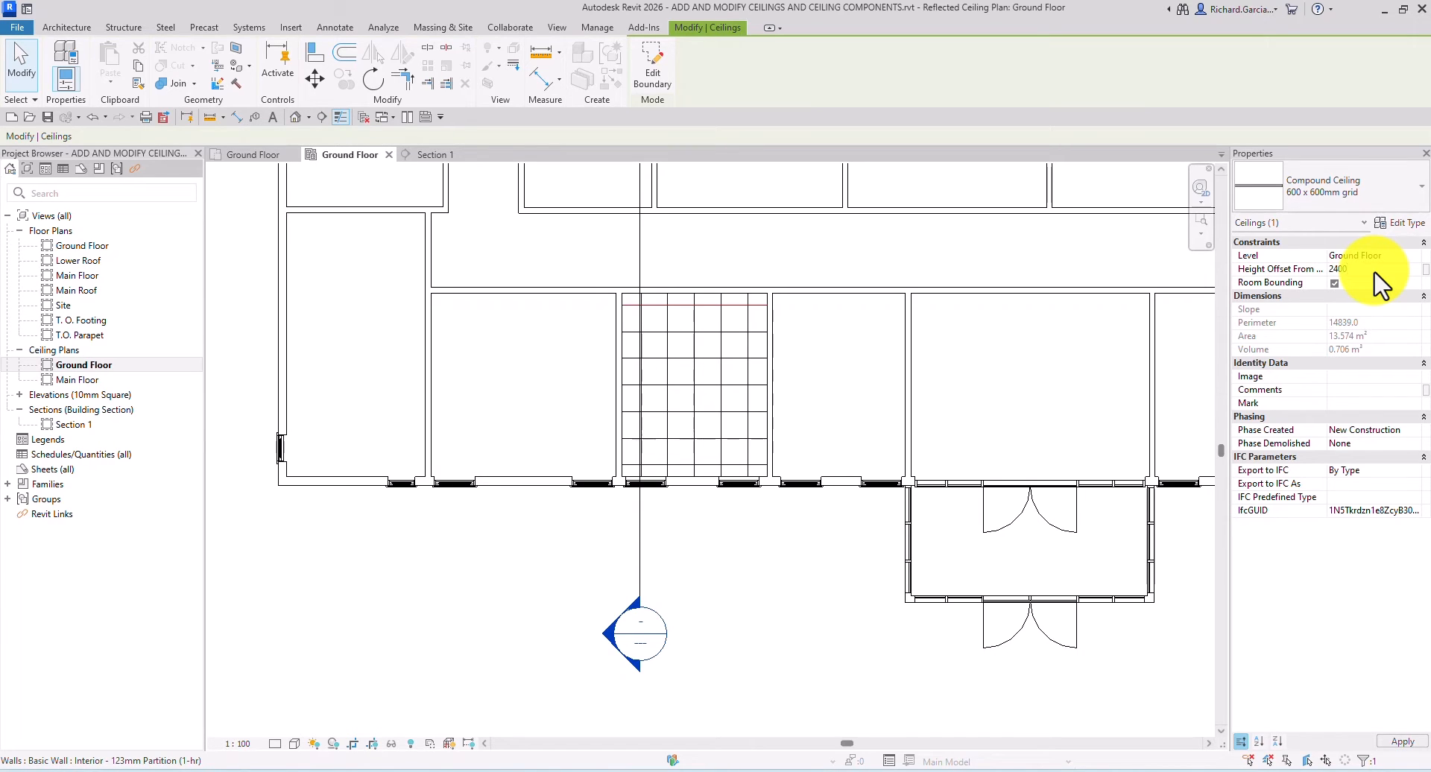
{"action": "left_click", "coordinate": [1354, 268]}
{"action": "left_click", "coordinate": [757, 592]}
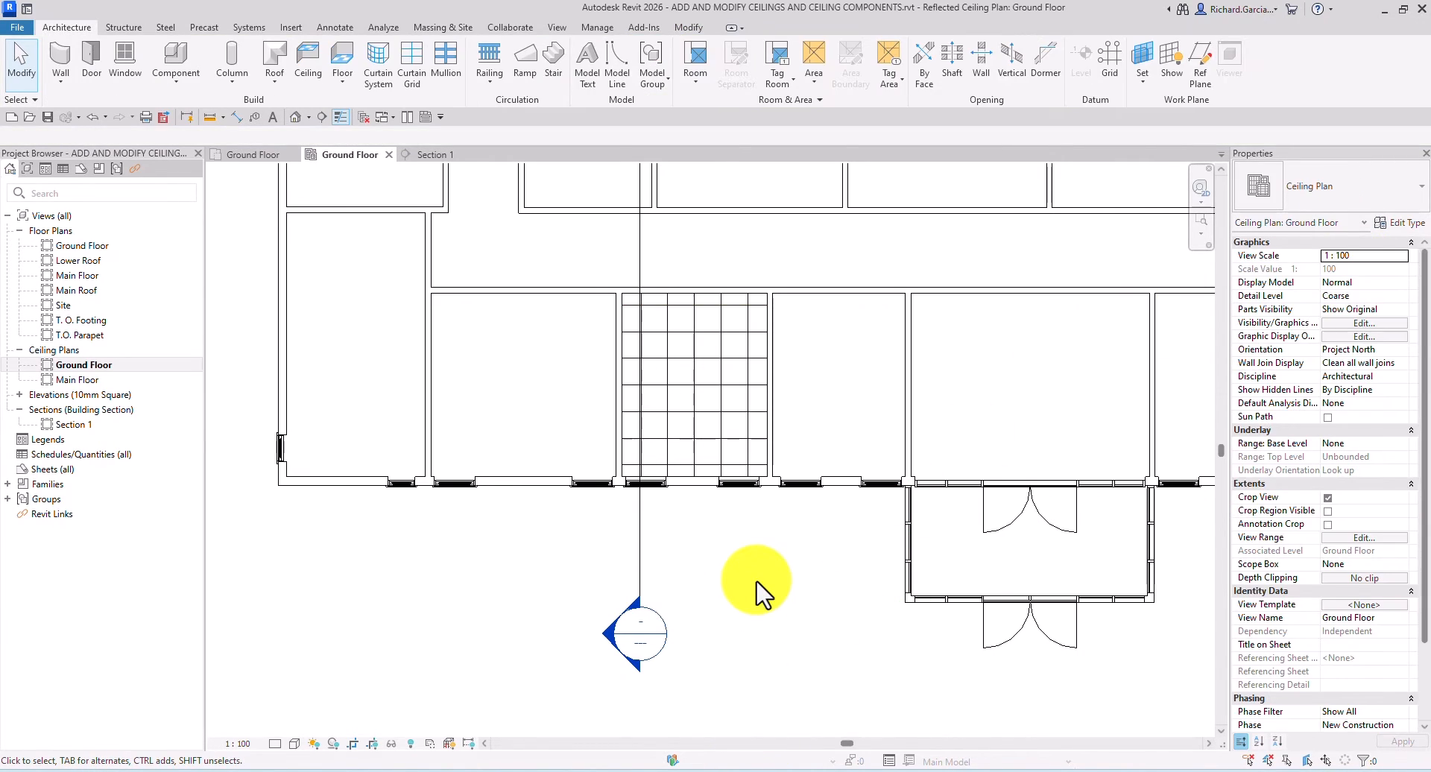
Compare the room's grid ceiling with the corridor ceiling in Section 1 and return to the Ground Floor ceiling plan.
{"action": "scroll", "coordinate": [757, 592], "scroll_direction": "down", "scroll_amount": 3}
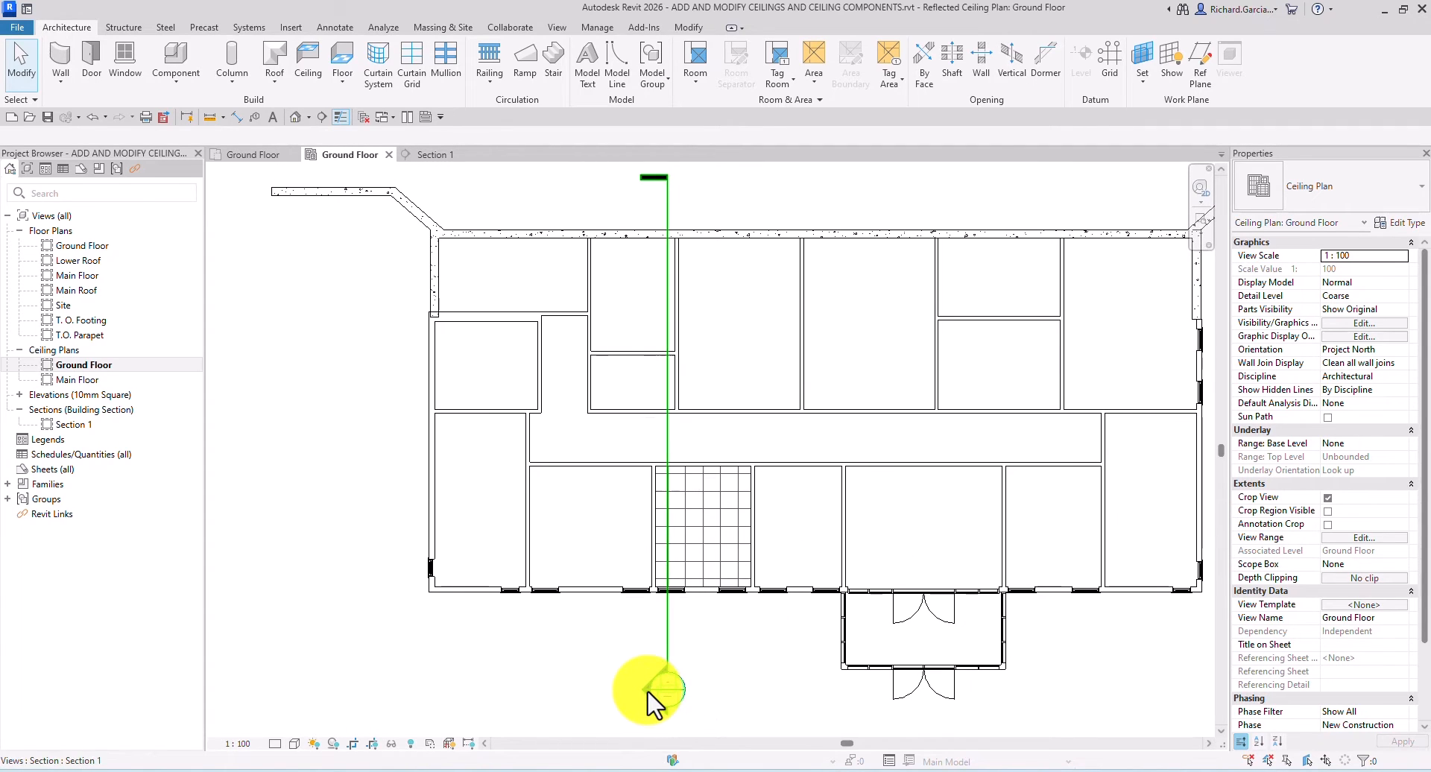
{"action": "double_click", "coordinate": [648, 692]}
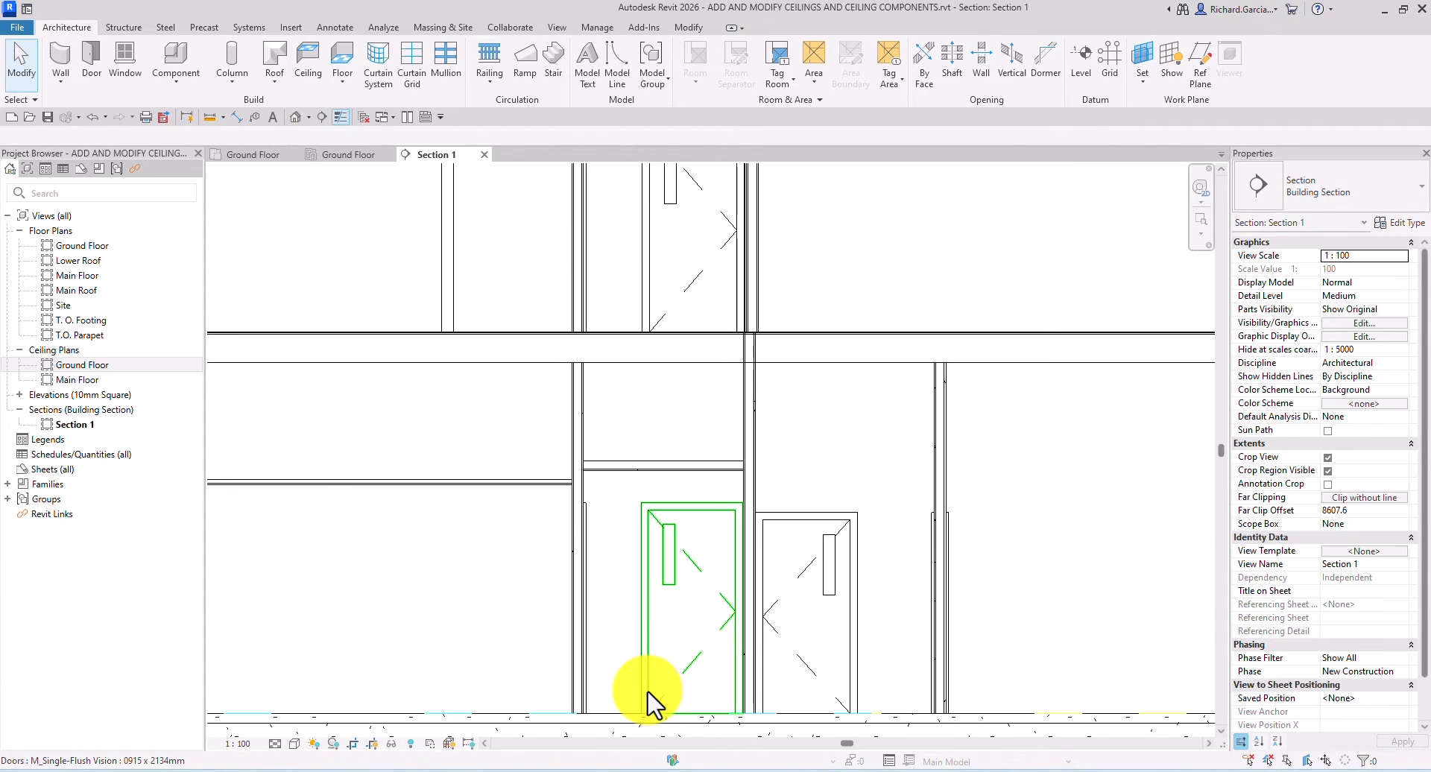
{"action": "scroll", "coordinate": [537, 477], "scroll_direction": "up", "scroll_amount": 4}
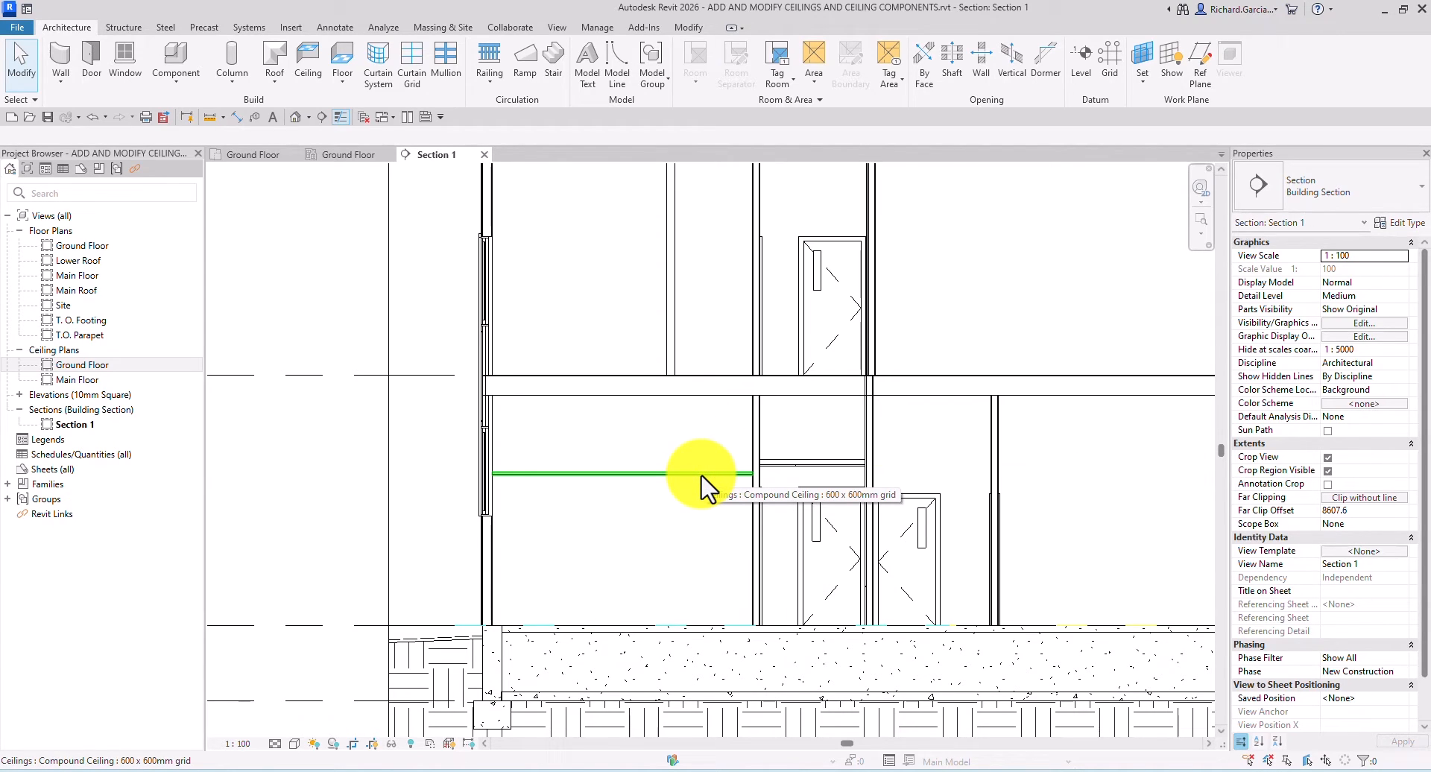
{"action": "left_click", "coordinate": [701, 474]}
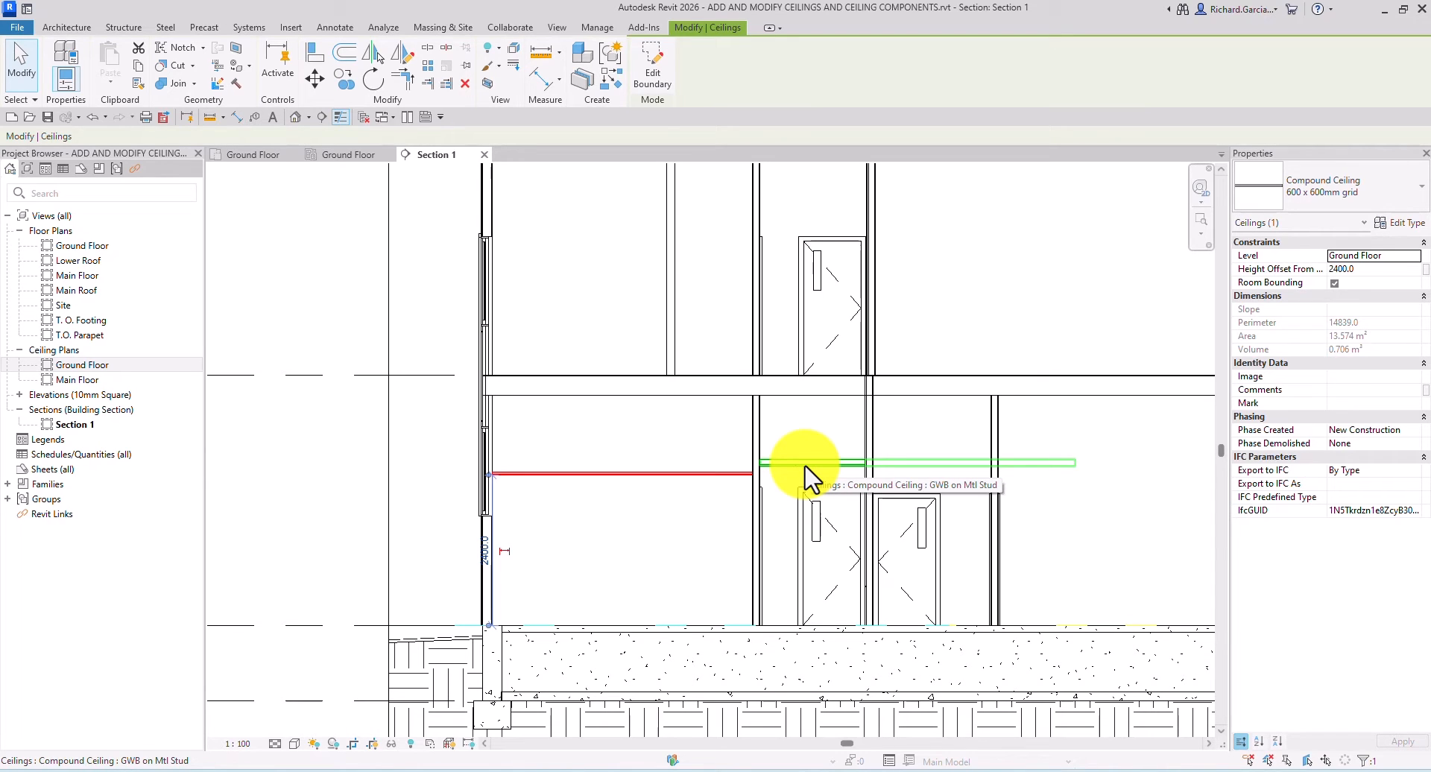
{"action": "left_click", "coordinate": [351, 155]}
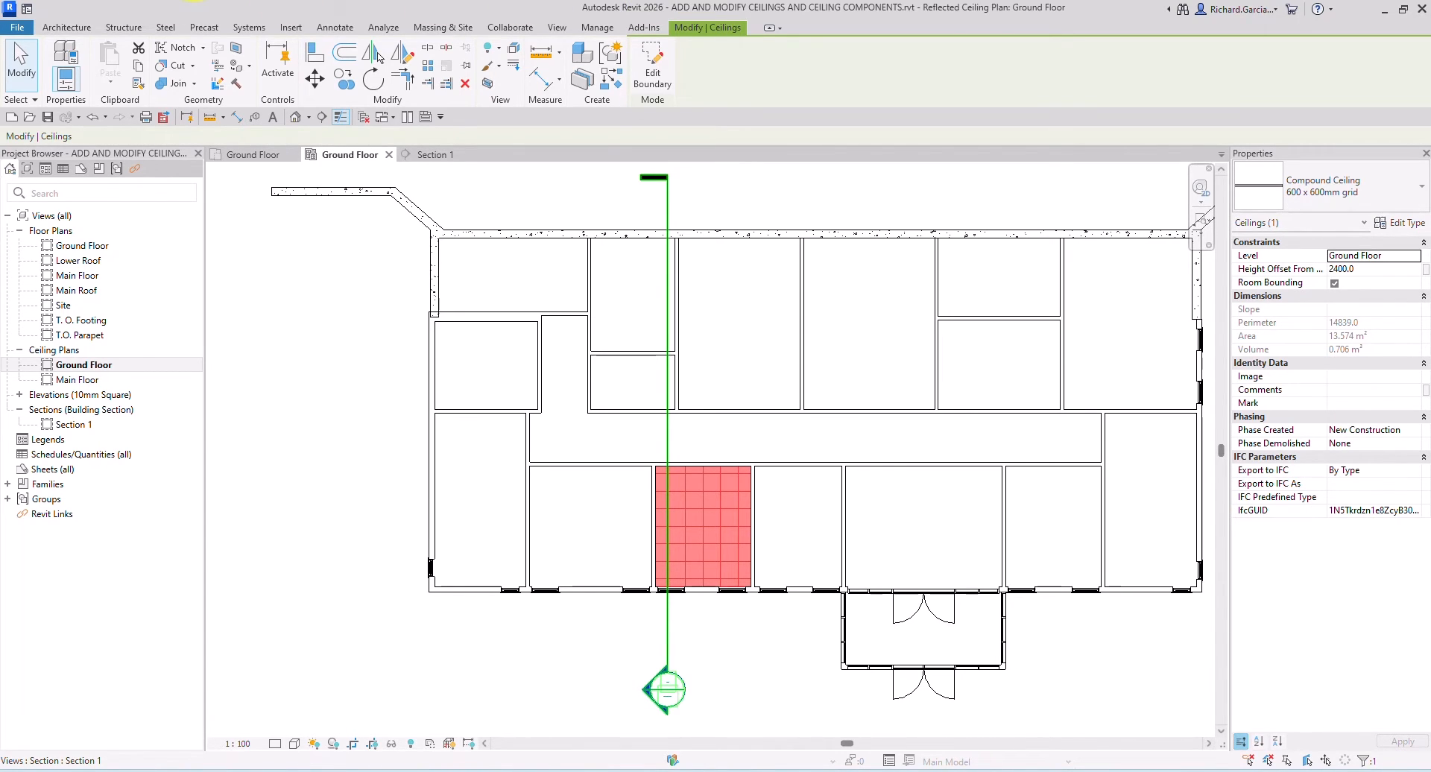
{"action": "left_click", "coordinate": [390, 448]}
{"action": "scroll", "coordinate": [716, 503], "scroll_direction": "up", "scroll_amount": 5}
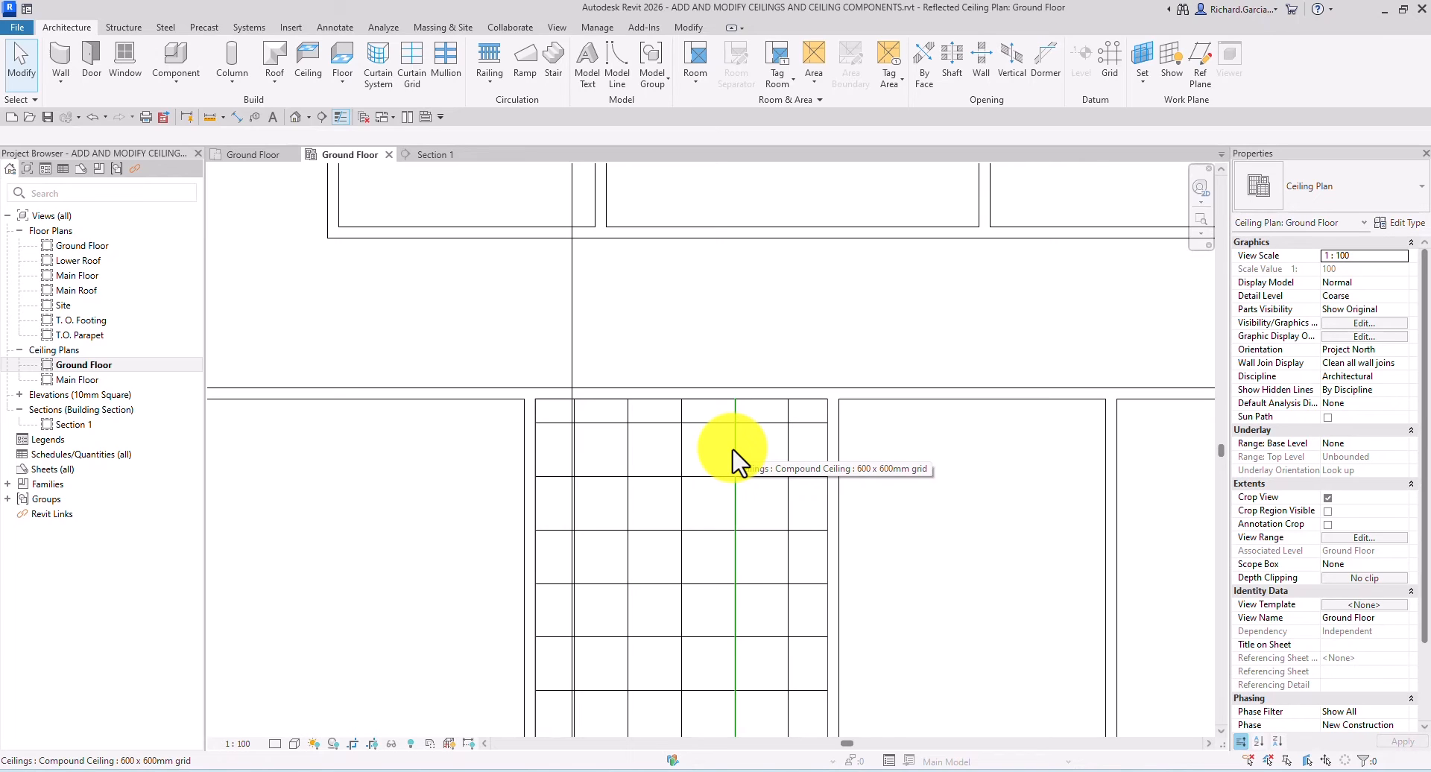
Align the nearest horizontal grid line of the 600 x 600mm ceiling to the room's north wall face.
{"action": "scroll", "coordinate": [709, 448], "scroll_direction": "up", "scroll_amount": 3}
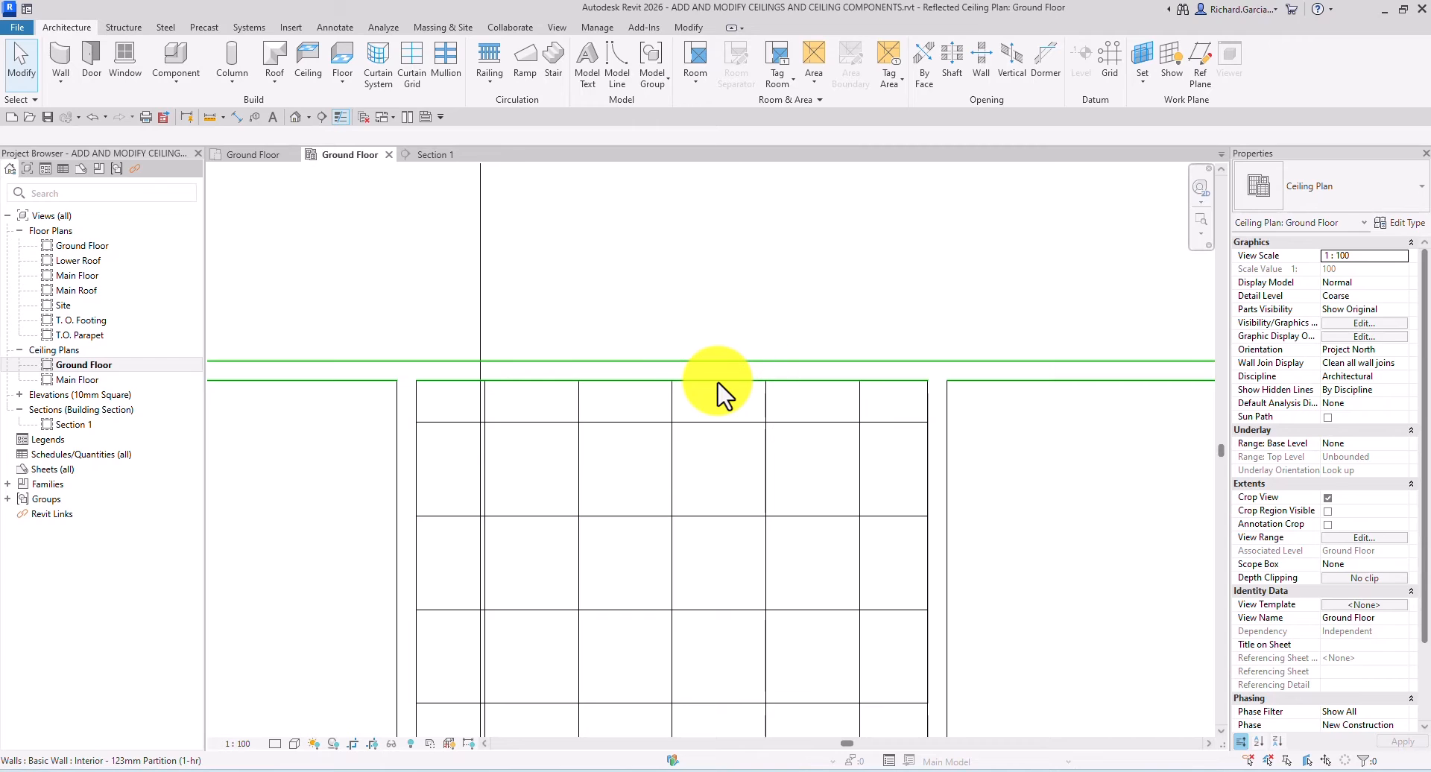
{"action": "left_click", "coordinate": [687, 27]}
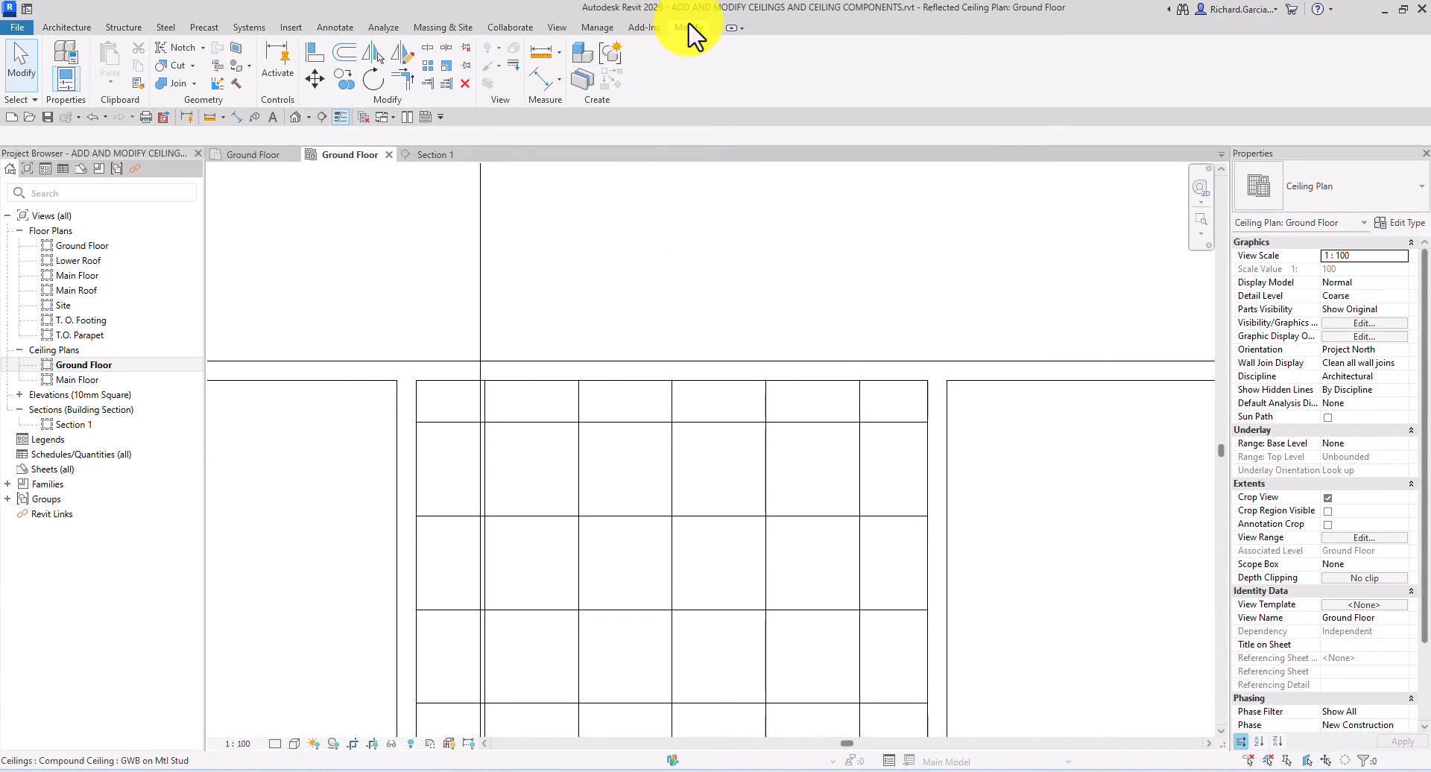
{"action": "left_click", "coordinate": [318, 58]}
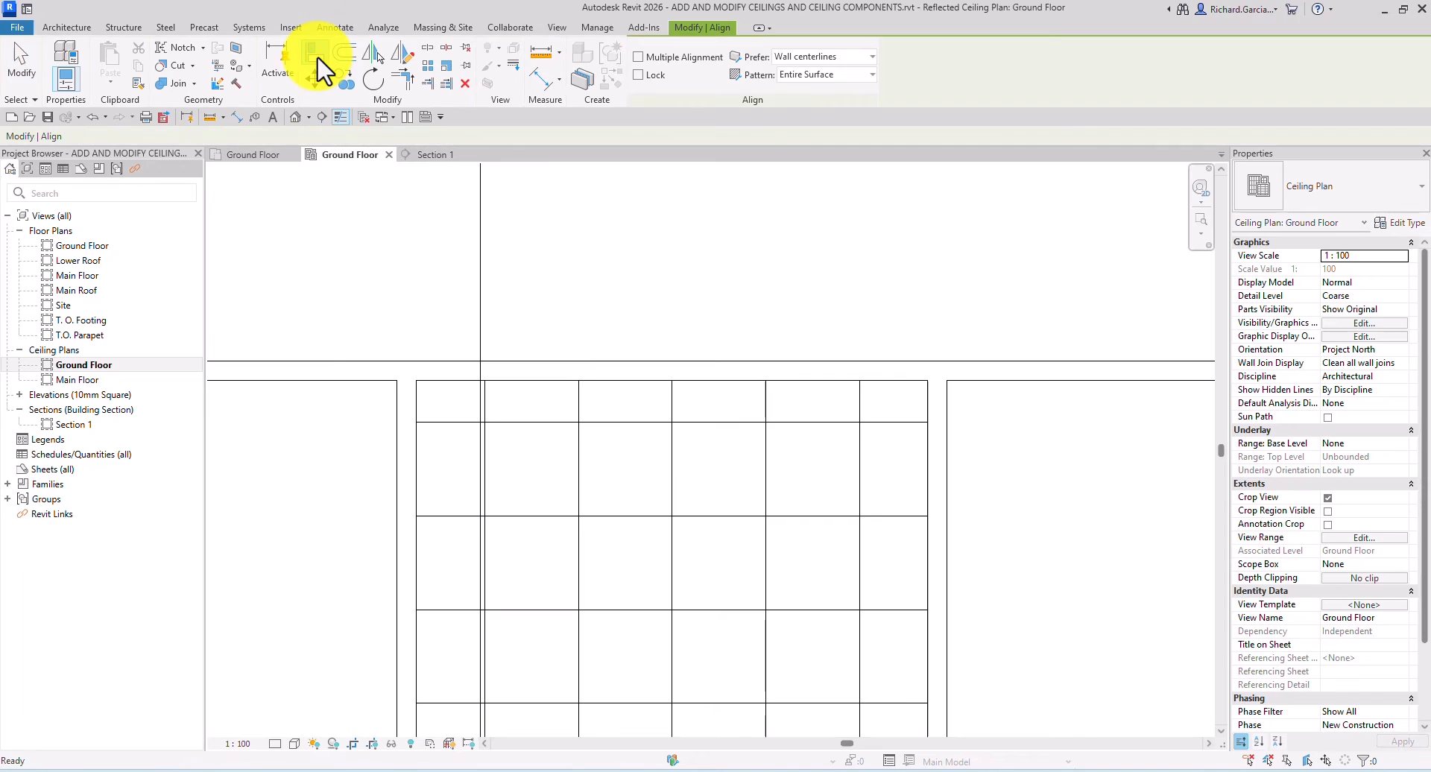
{"action": "left_click", "coordinate": [791, 383]}
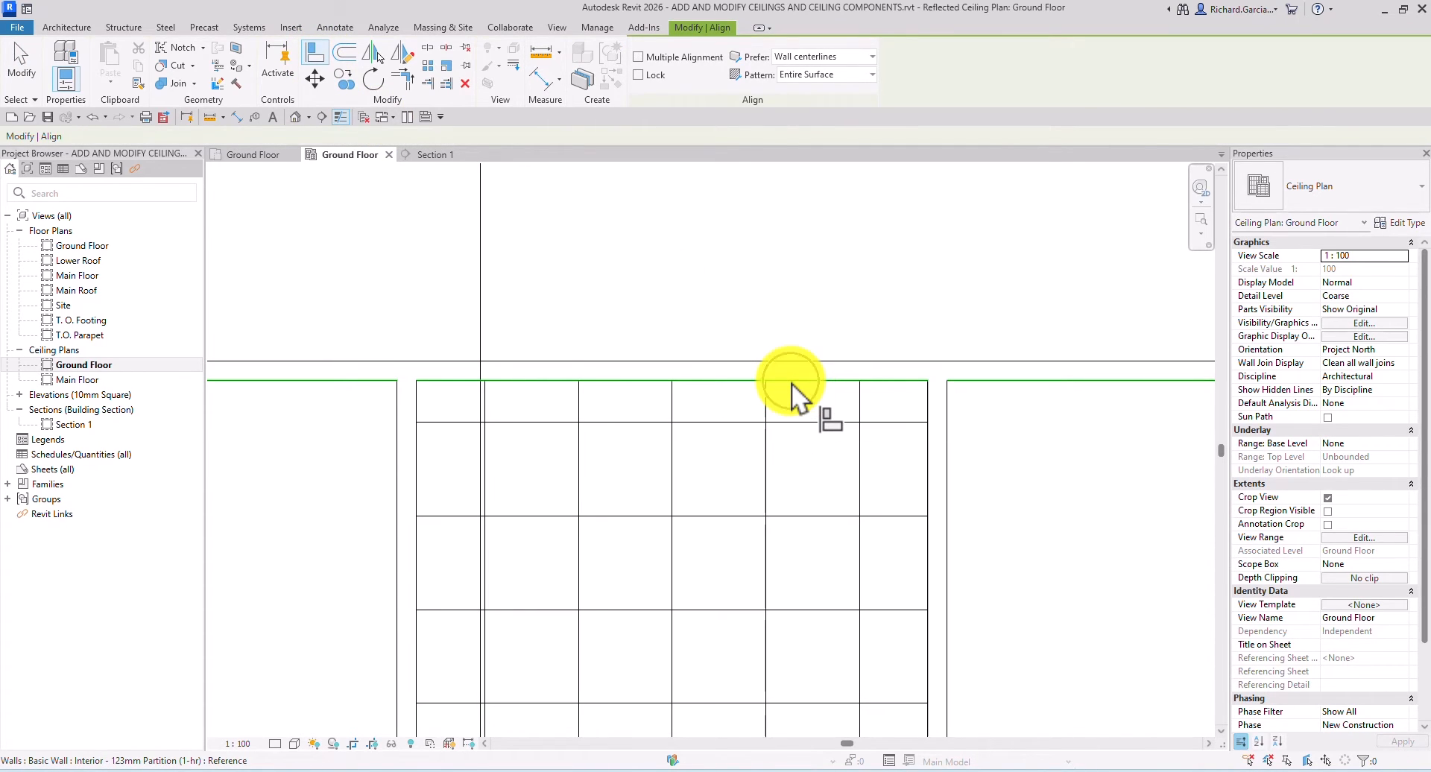
{"action": "left_click", "coordinate": [805, 423], "text": "ctrl"}
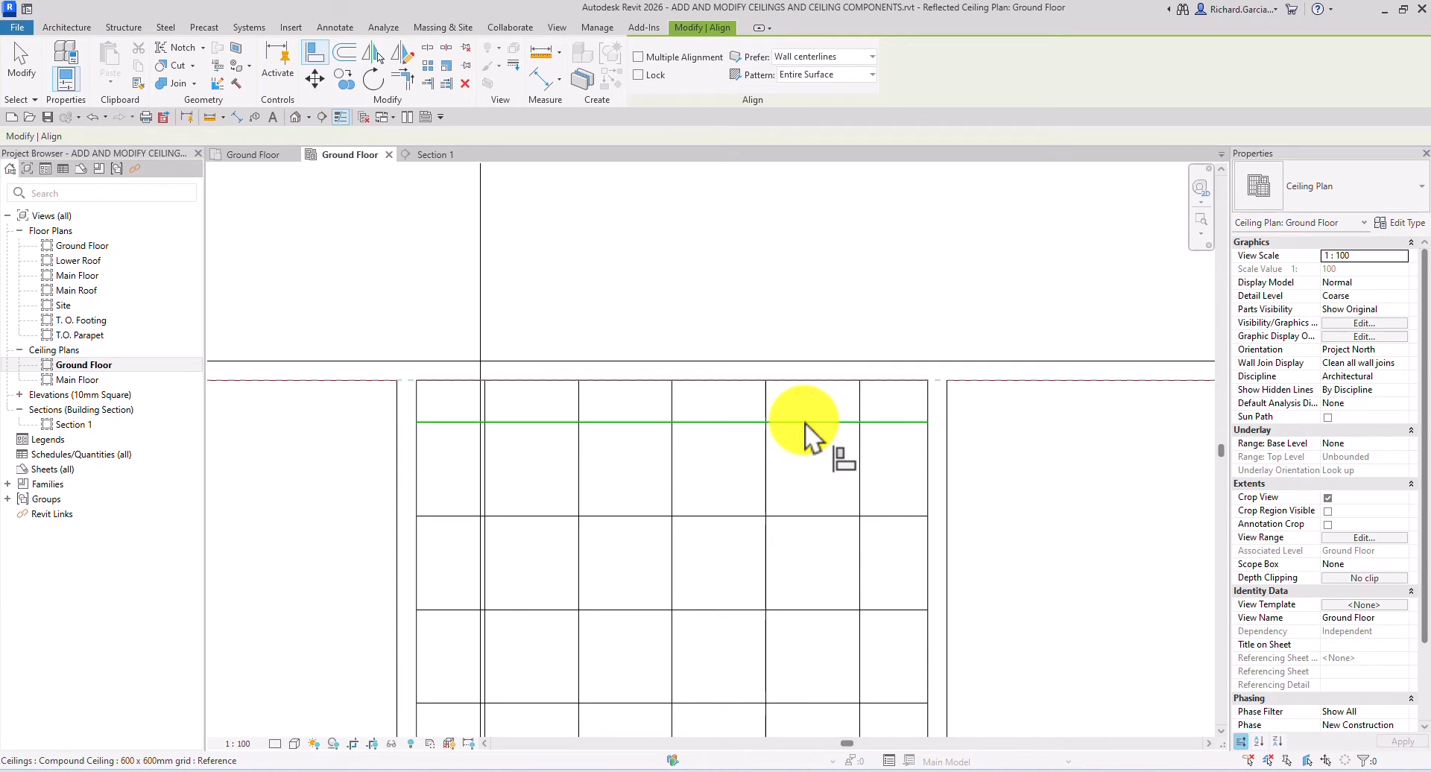
{"action": "left_click", "coordinate": [805, 422]}
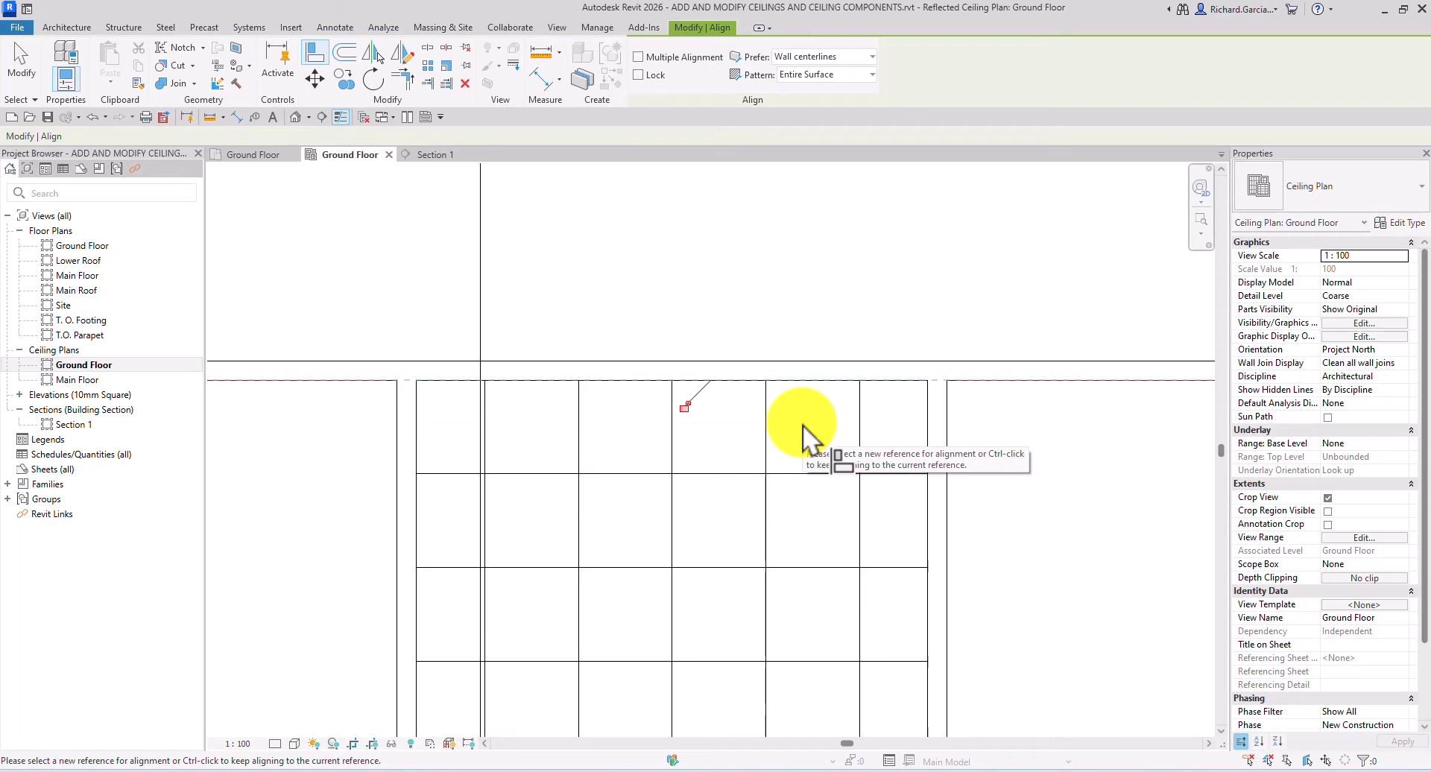
Align the nearest vertical grid line of the 600 x 600mm ceiling to the room's east edge, then end the alignment.
{"action": "left_click", "coordinate": [317, 56]}
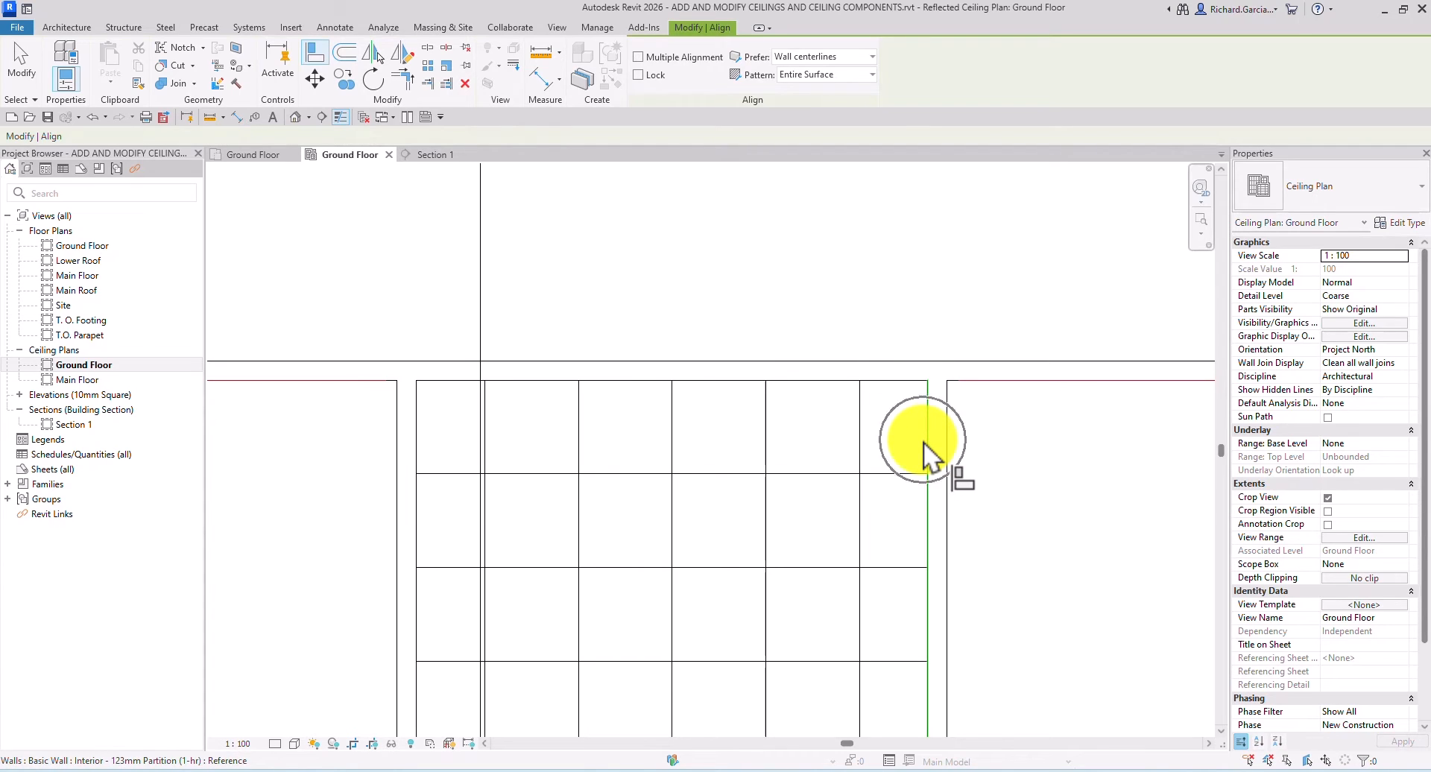
{"action": "key", "text": "Tab"}
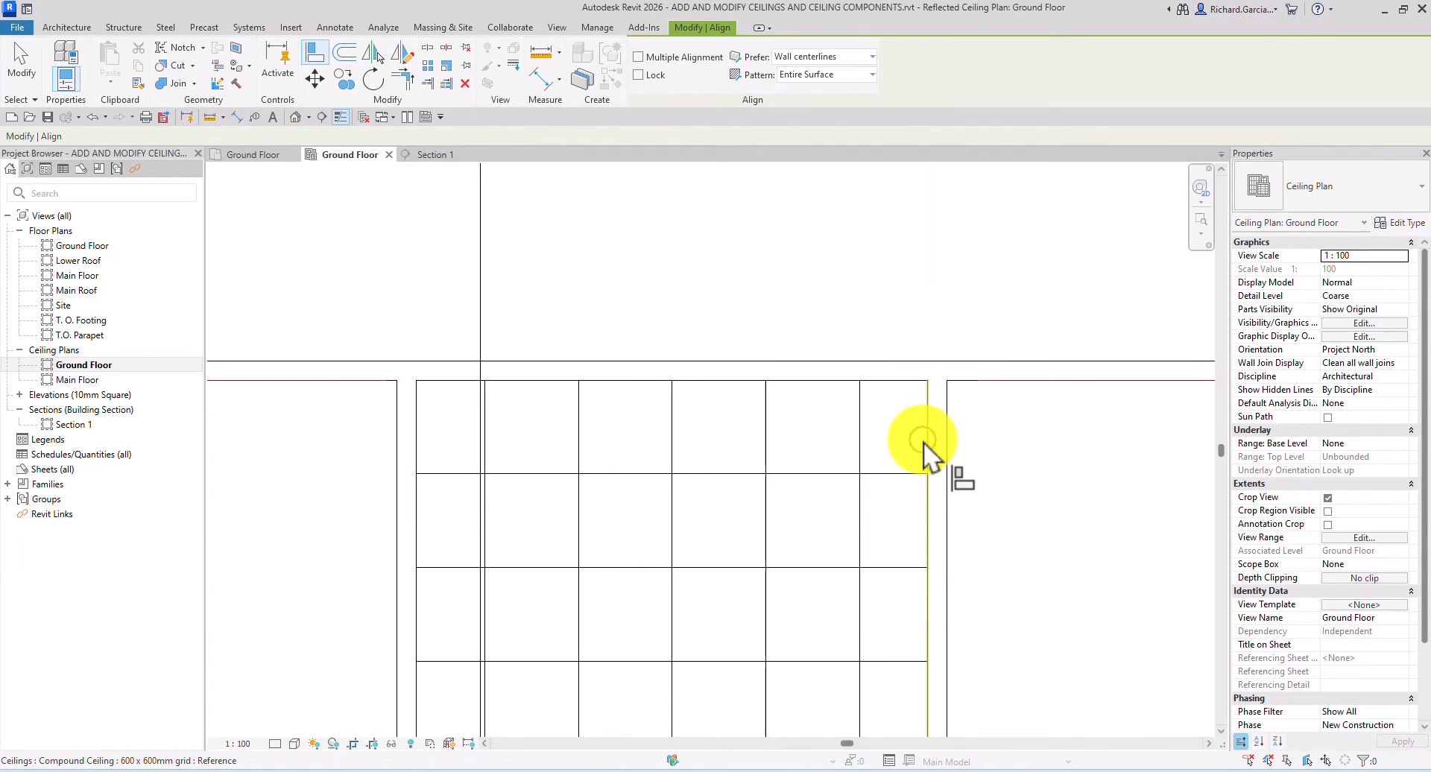
{"action": "left_click", "coordinate": [924, 441]}
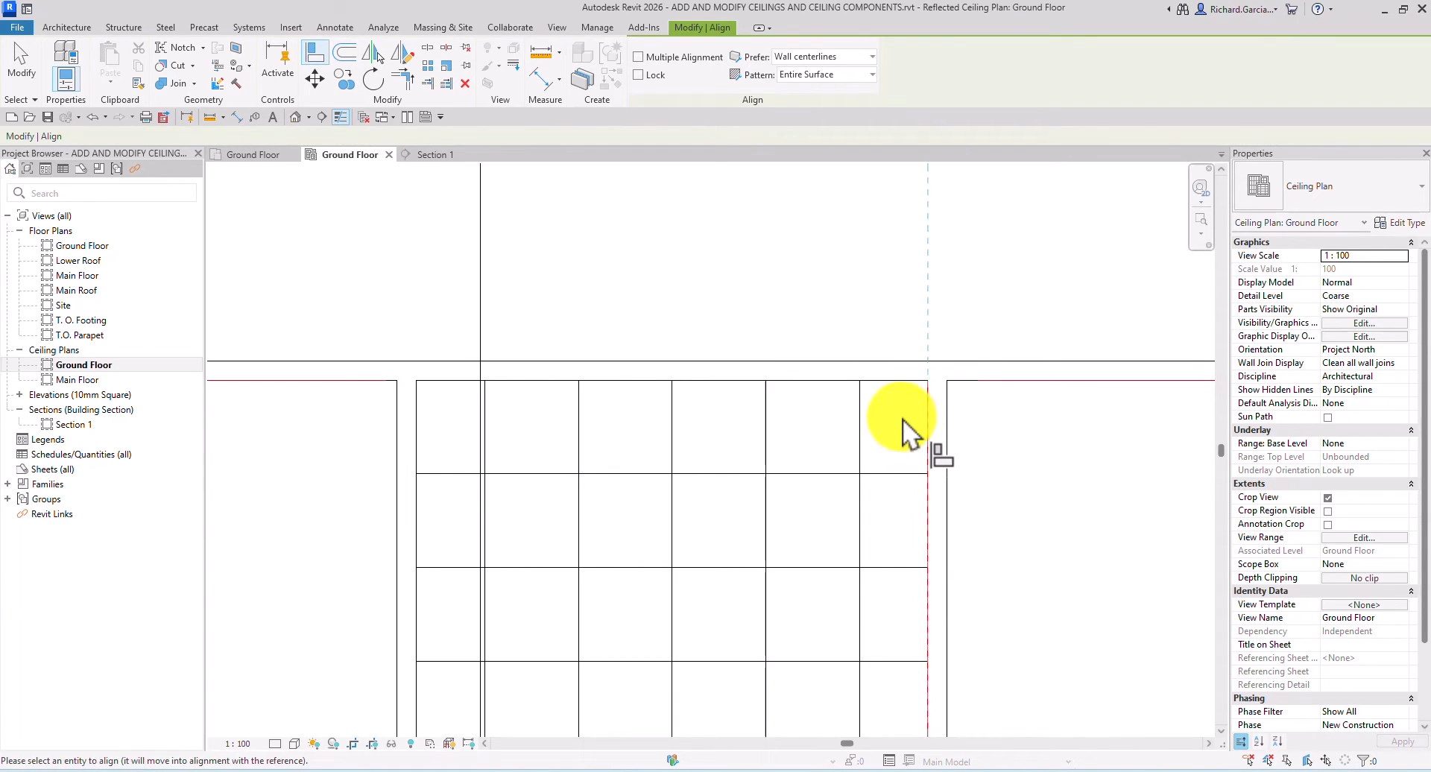
{"action": "left_click", "coordinate": [863, 436]}
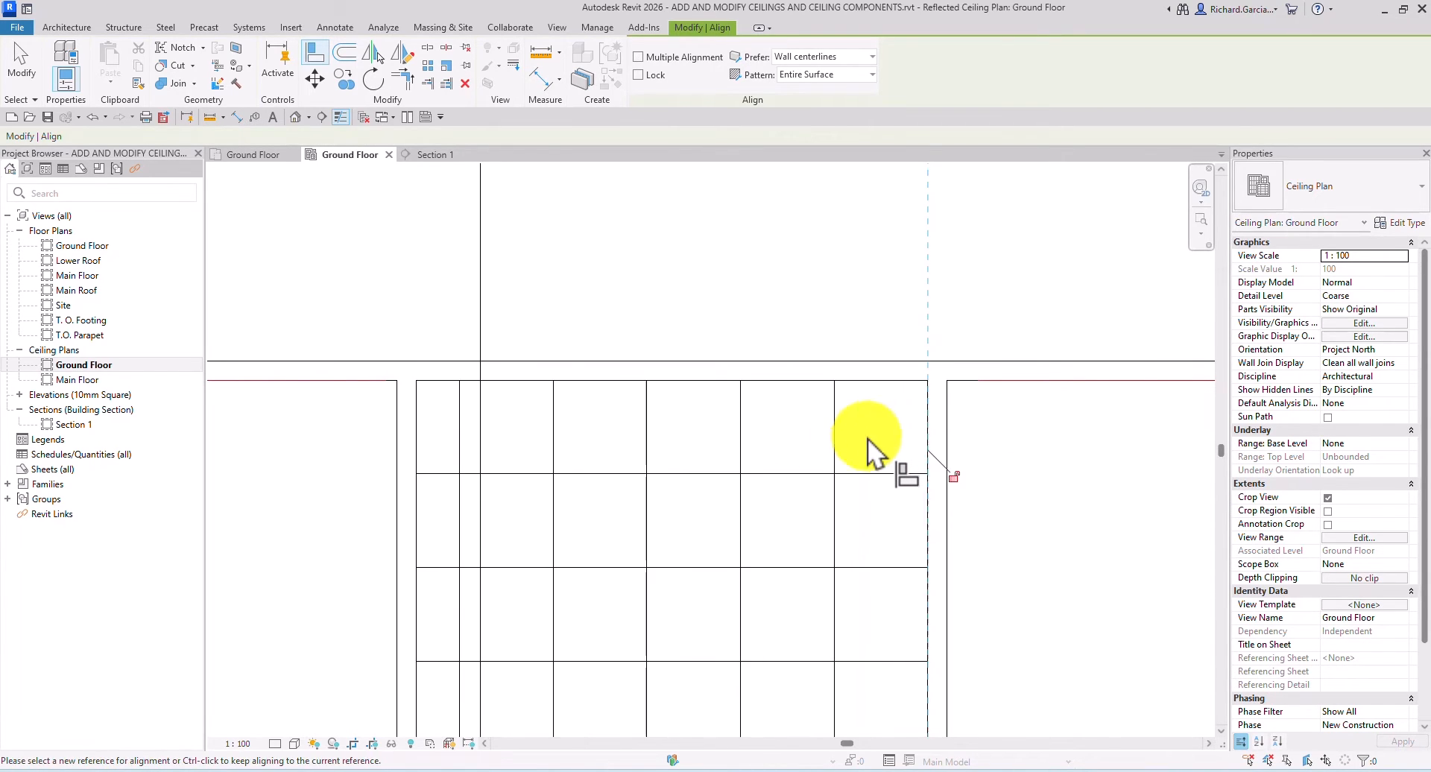
{"action": "scroll", "coordinate": [742, 375], "scroll_direction": "down", "scroll_amount": 2}
{"action": "scroll", "coordinate": [743, 375], "scroll_direction": "down", "scroll_amount": 1}
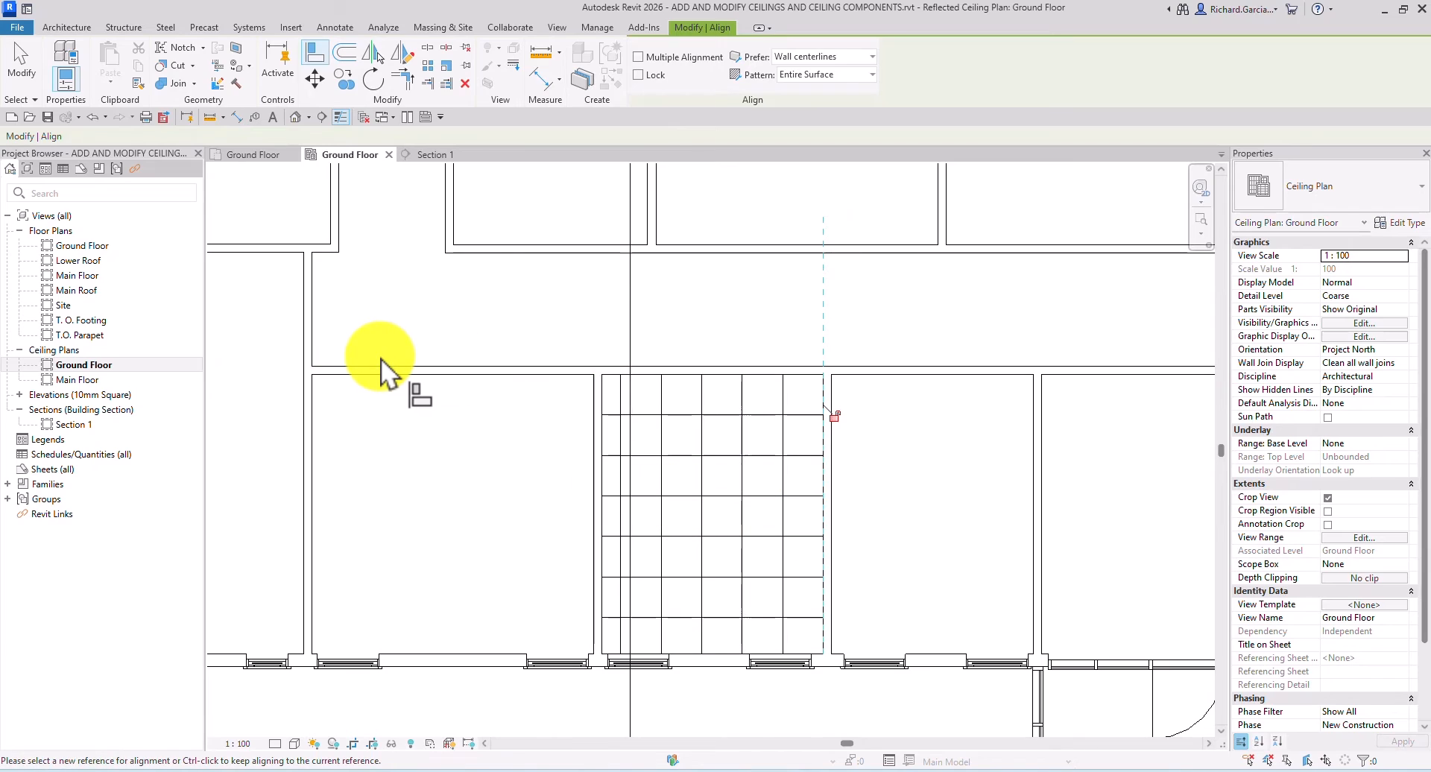
{"action": "left_click", "coordinate": [24, 73]}
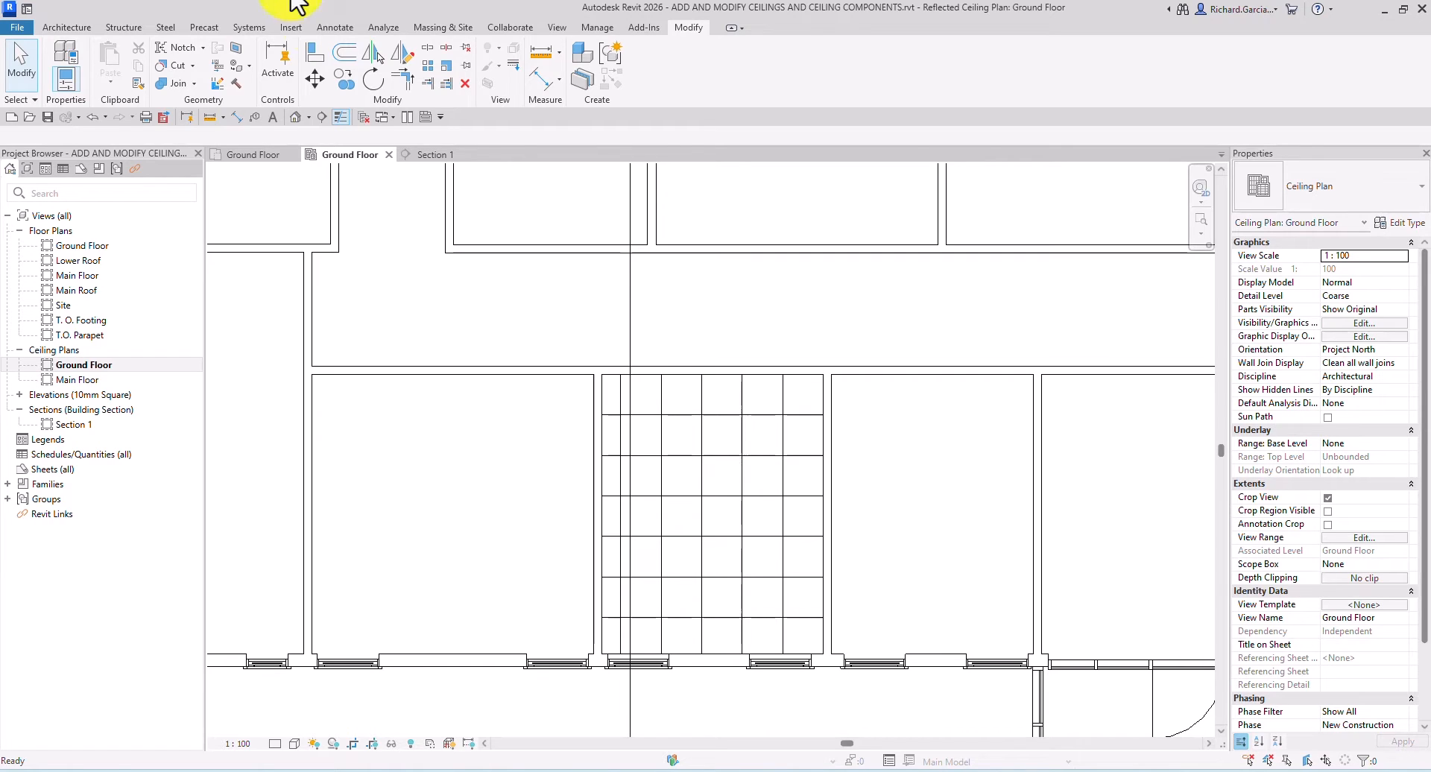
Start a sketched ceiling of type 600 x 1200mm grid for the two rooms crossed by the section line north of the corridor.
{"action": "scroll", "coordinate": [728, 329], "scroll_direction": "down", "scroll_amount": 3}
{"action": "middle_click_drag", "start_coordinate": [729, 329], "coordinate": [725, 415]}
{"action": "scroll", "coordinate": [767, 413], "scroll_direction": "down", "scroll_amount": 2}
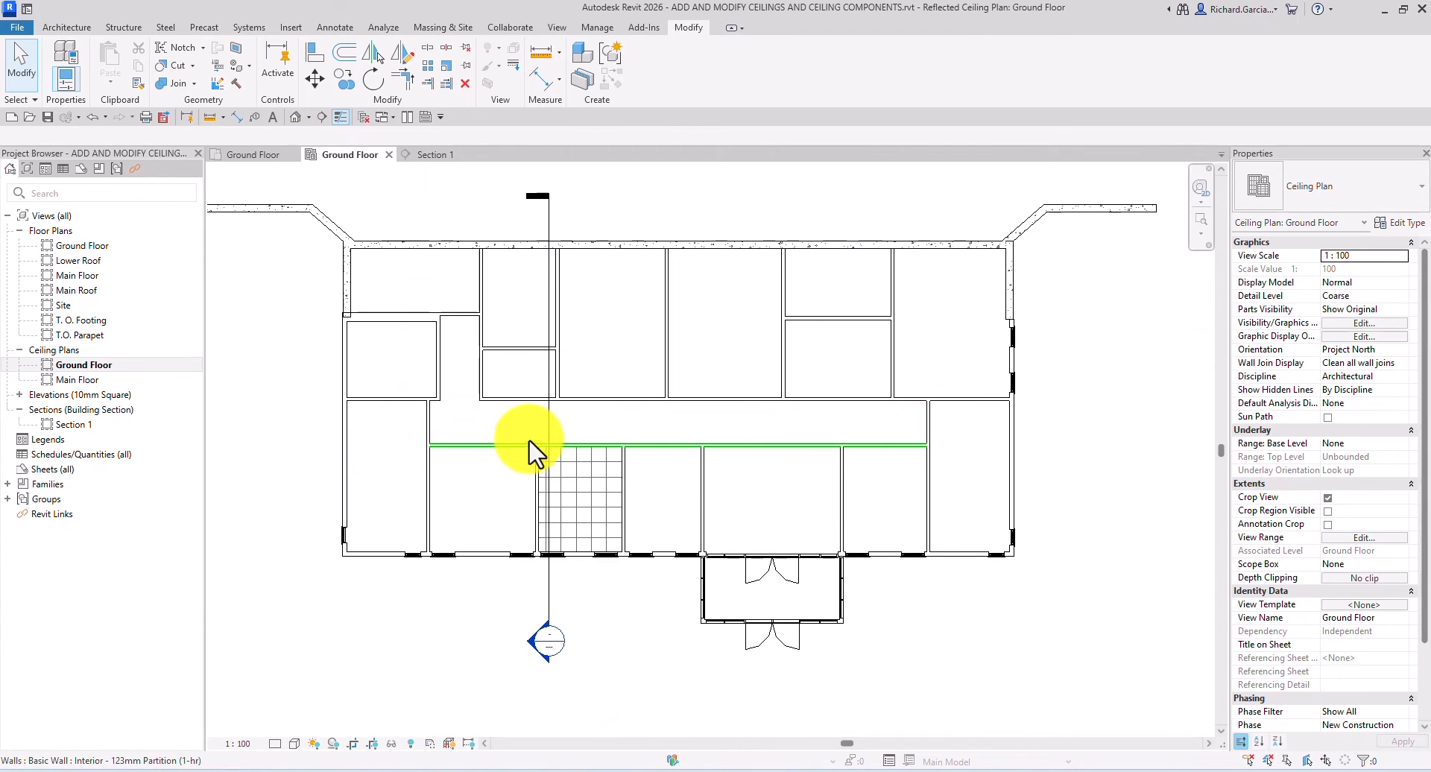
{"action": "middle_click_drag", "start_coordinate": [533, 446], "coordinate": [690, 495]}
{"action": "scroll", "coordinate": [664, 361], "scroll_direction": "up", "scroll_amount": 3}
{"action": "left_click", "coordinate": [681, 374]}
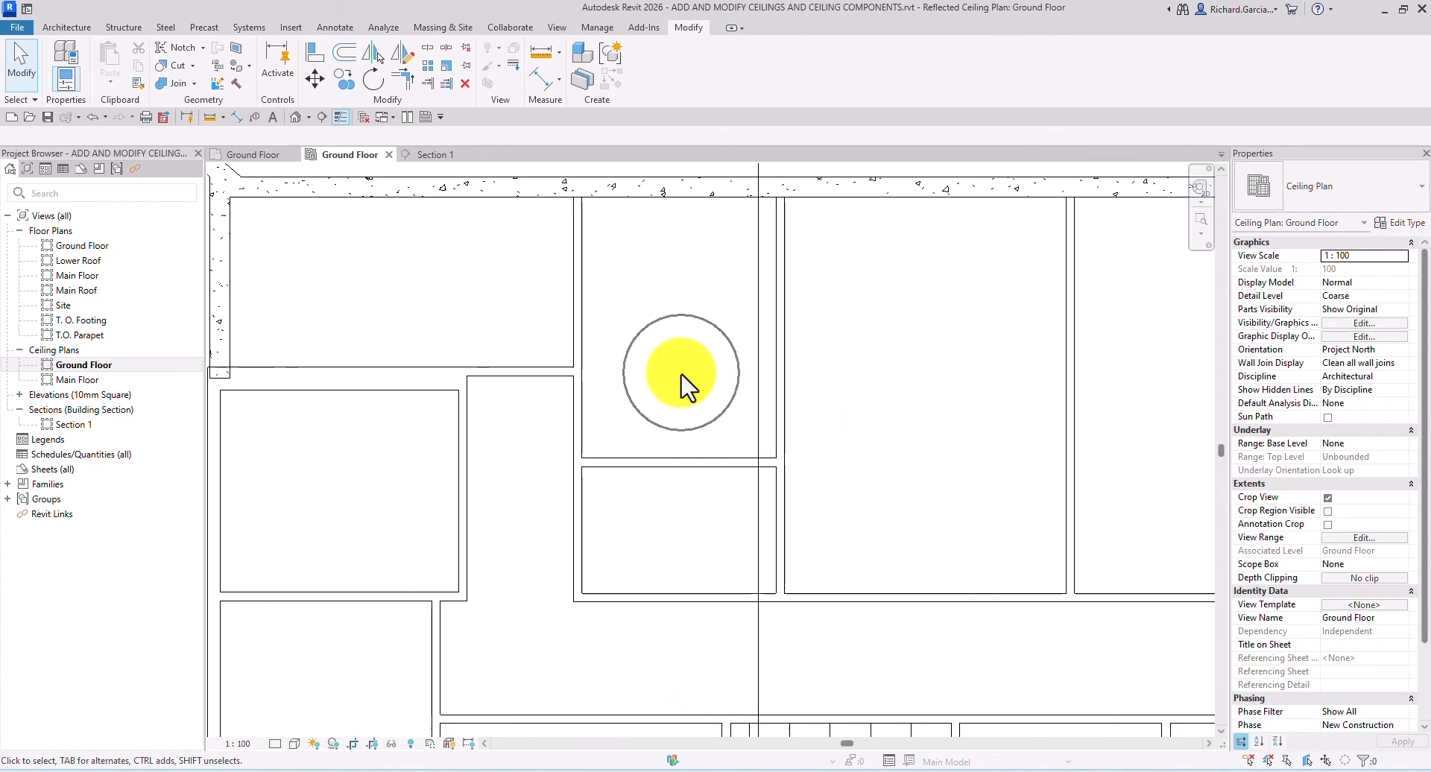
{"action": "left_click", "coordinate": [66, 27]}
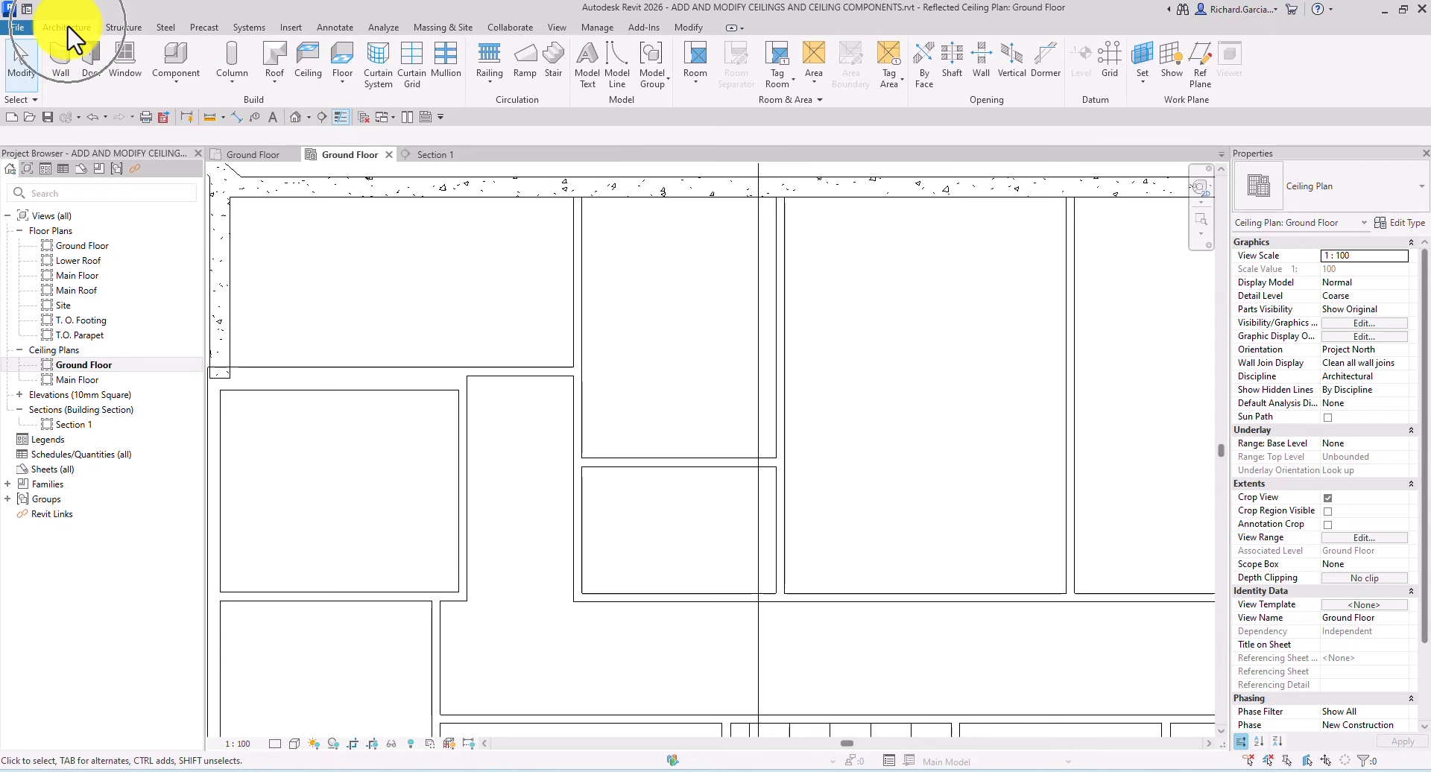
{"action": "left_click", "coordinate": [314, 71]}
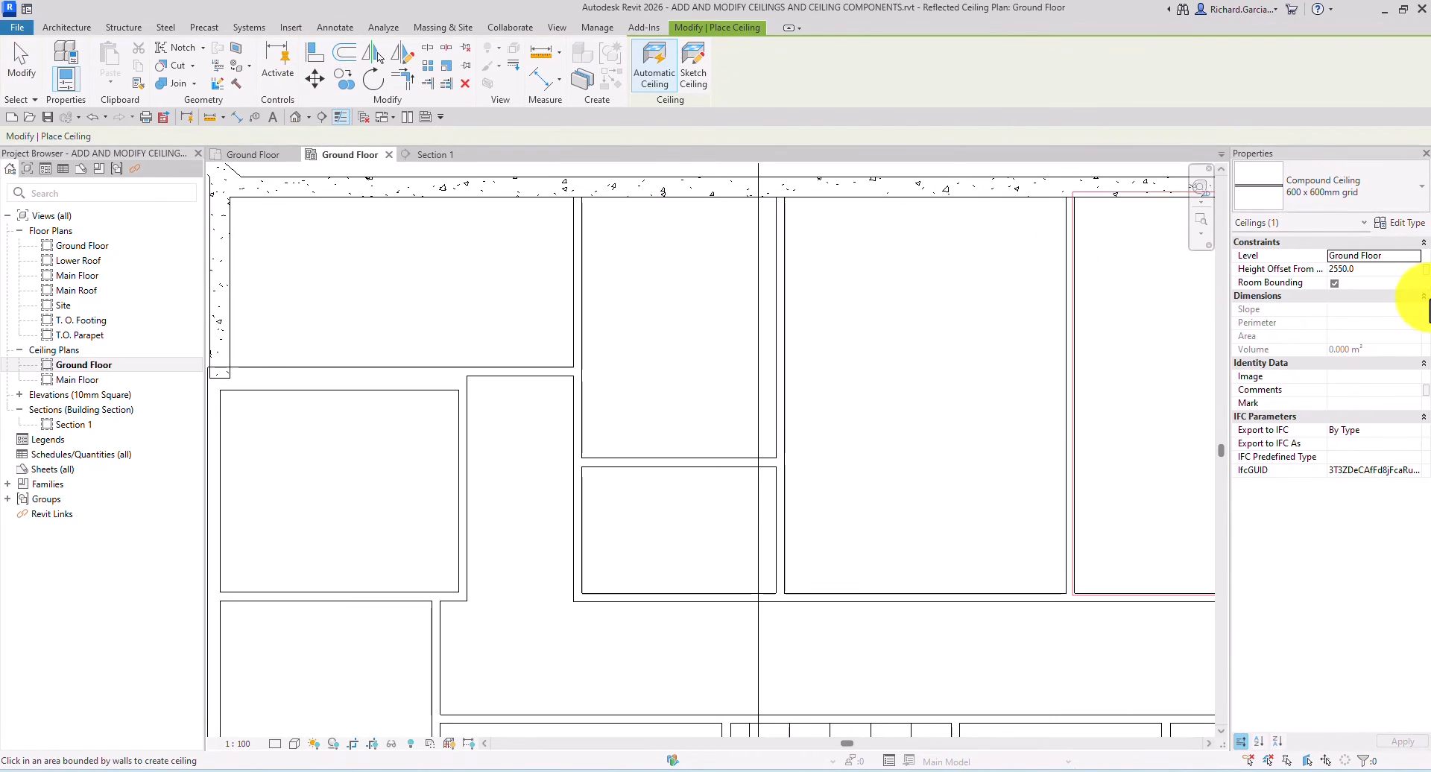
{"action": "left_click", "coordinate": [694, 75]}
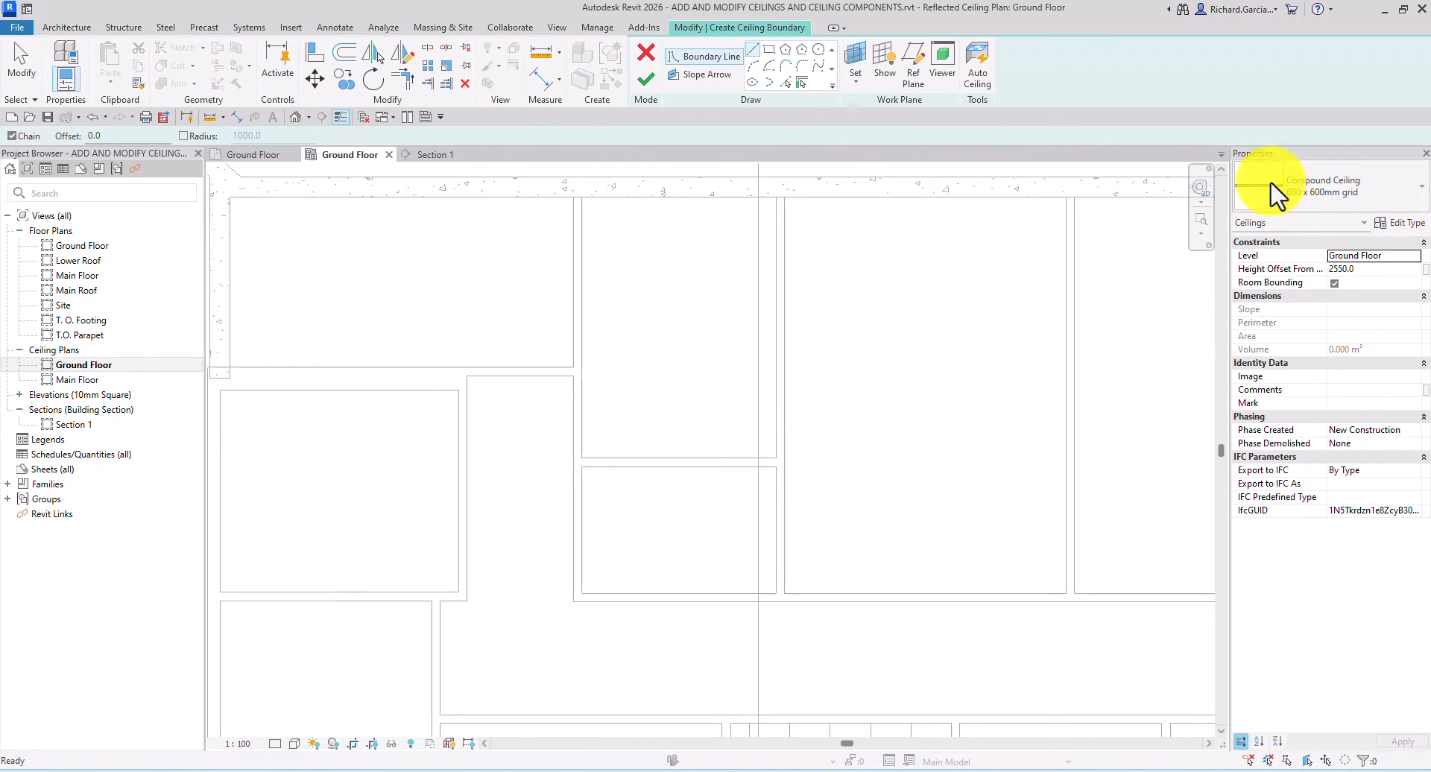
{"action": "left_click", "coordinate": [1378, 200]}
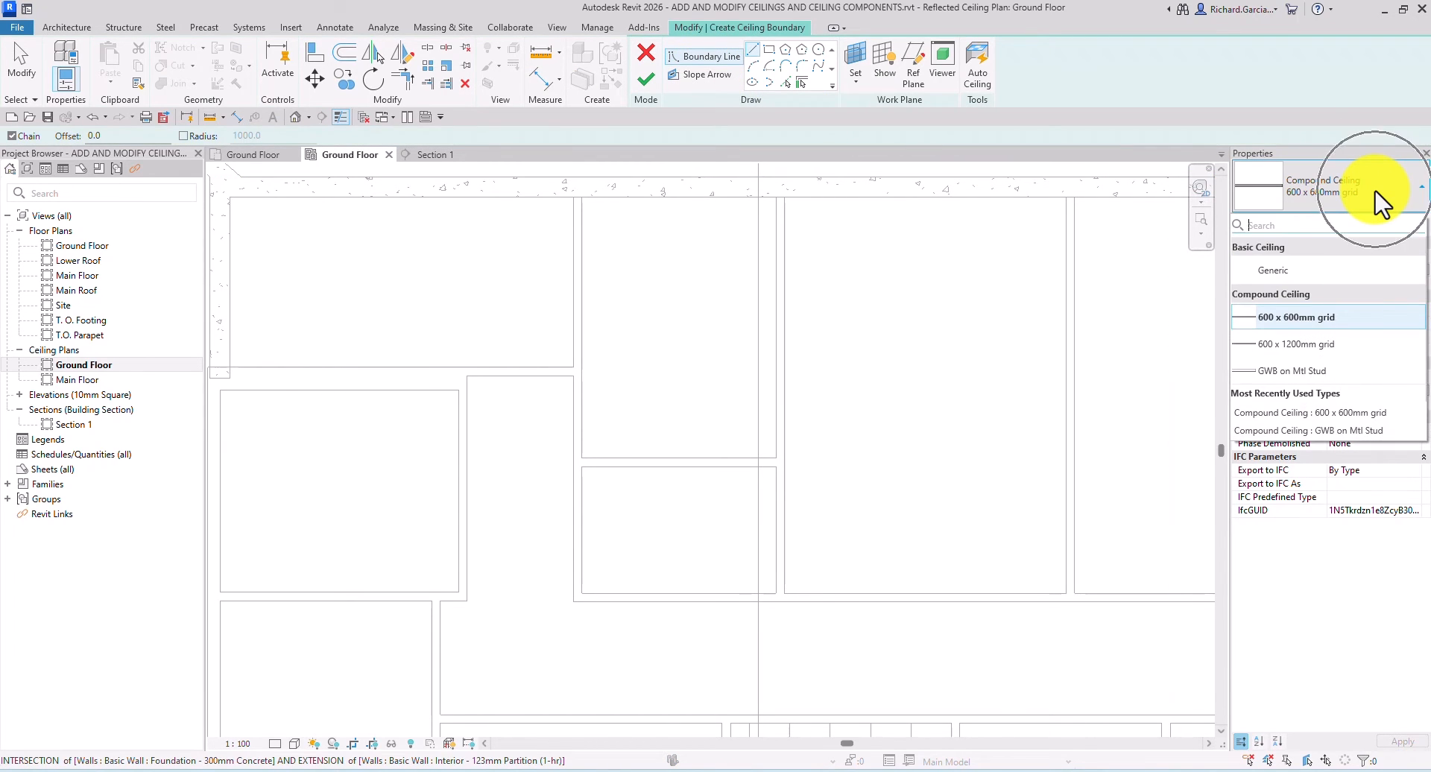
{"action": "left_click", "coordinate": [1298, 344]}
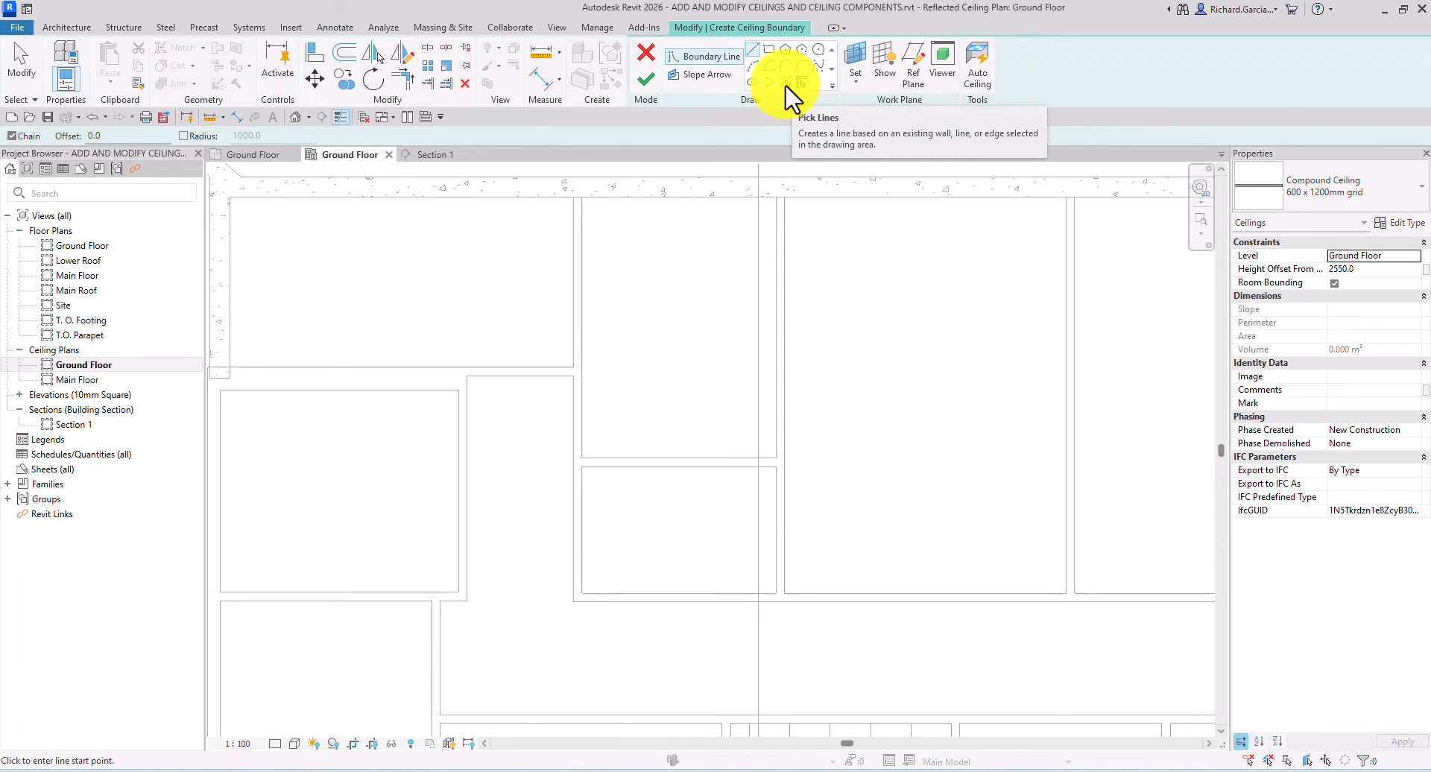
Pick the wall faces enclosing the two rooms north of the corridor as ceiling boundary lines.
{"action": "left_click", "coordinate": [785, 82]}
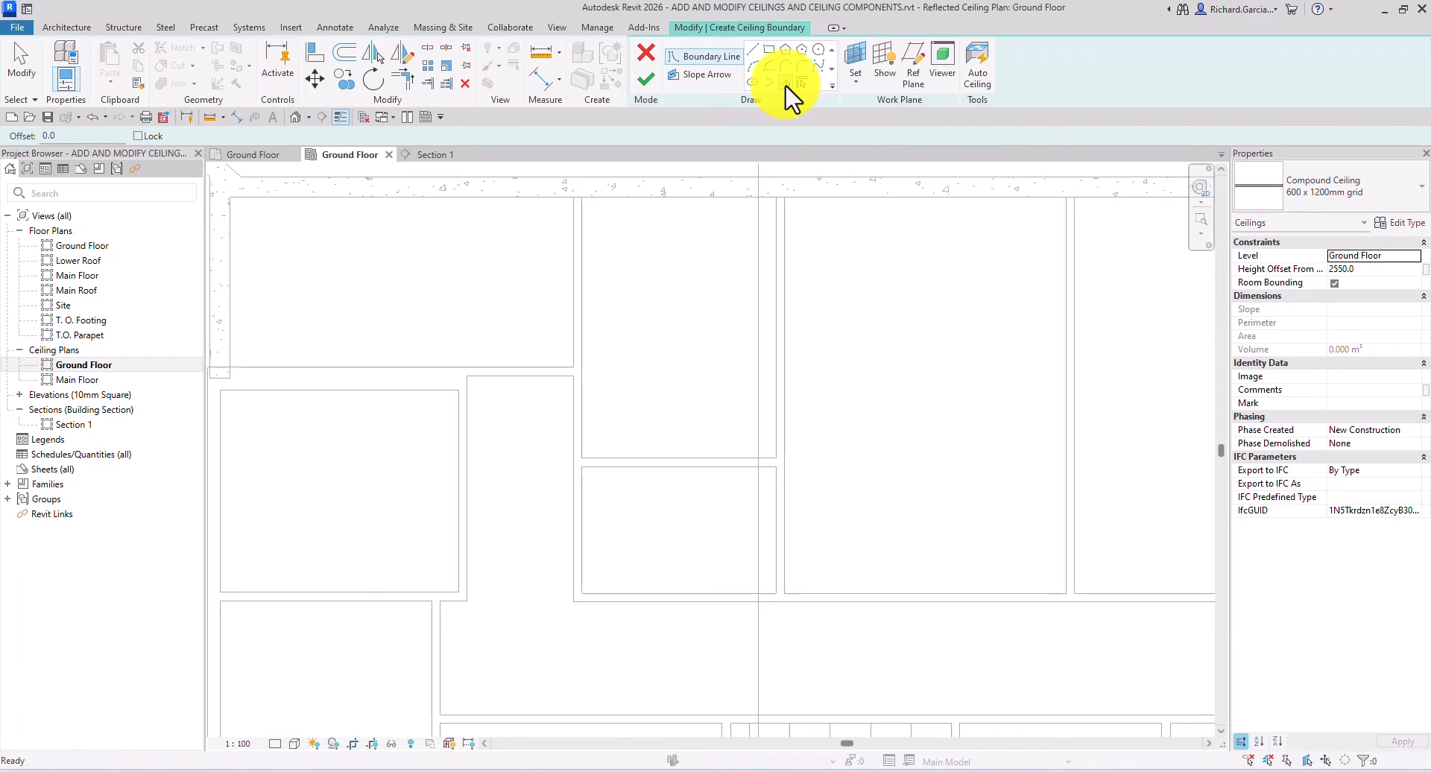
{"action": "left_click", "coordinate": [646, 215]}
{"action": "left_click", "coordinate": [585, 297]}
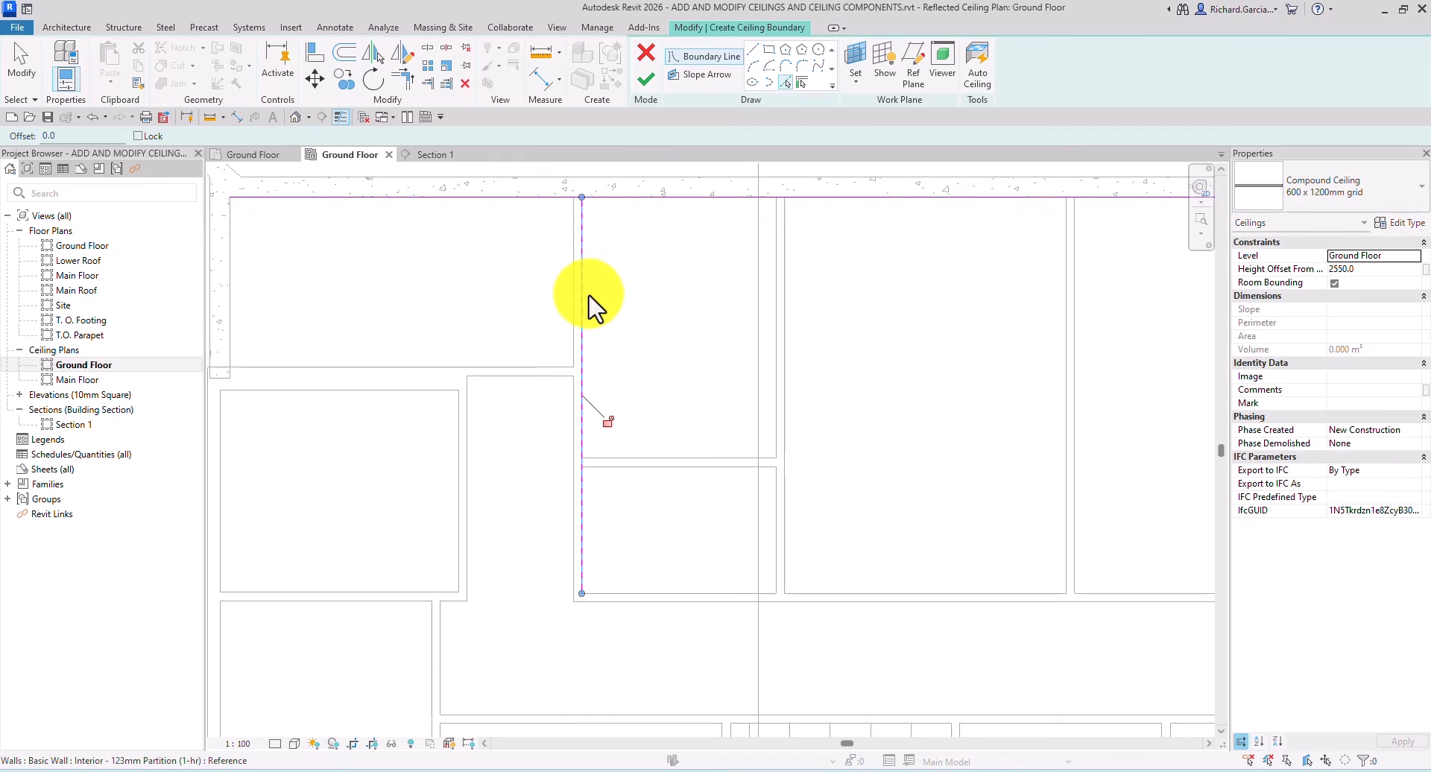
{"action": "left_click", "coordinate": [642, 593]}
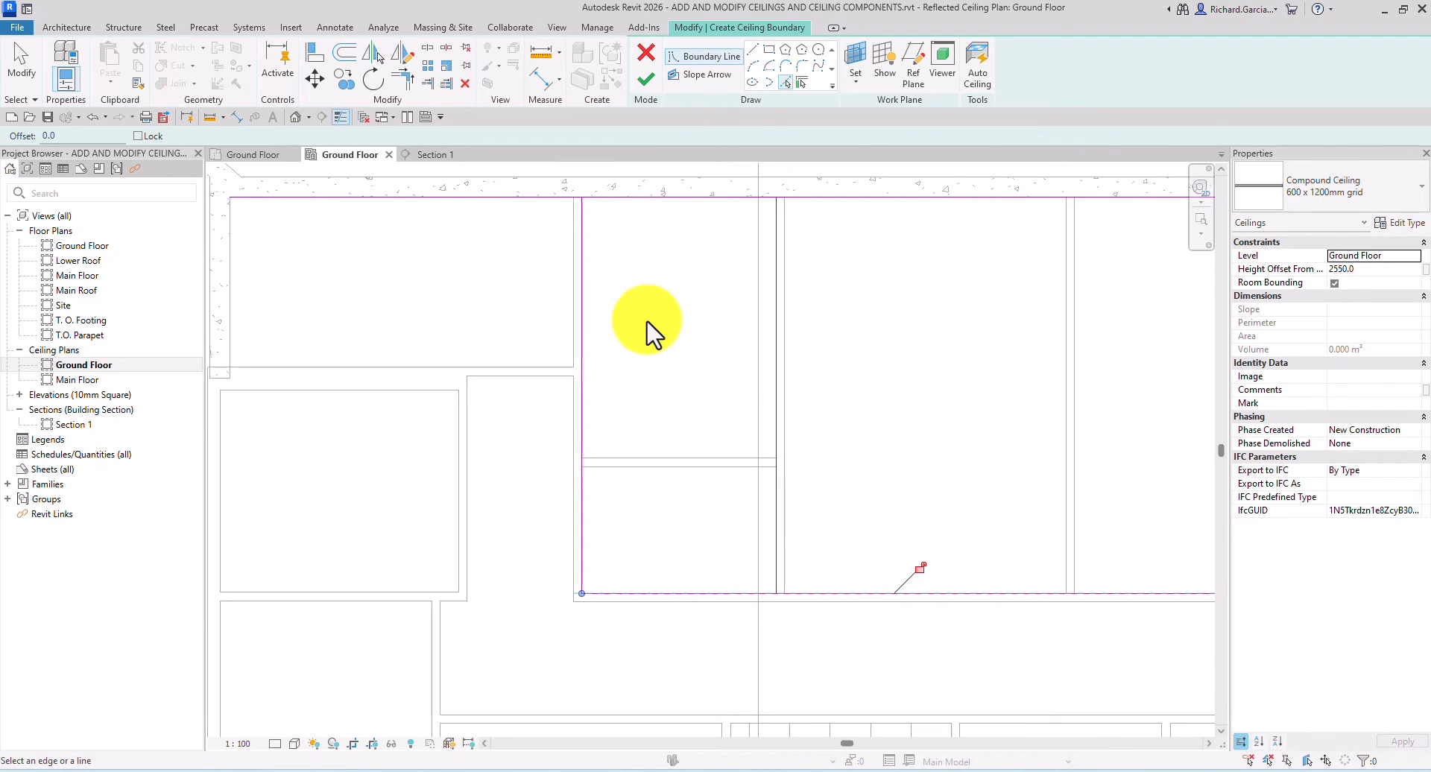
Trim the boundary lines into one closed rectangle around both rooms, finish the ceiling sketch and deselect the ceiling.
{"action": "left_click", "coordinate": [401, 83]}
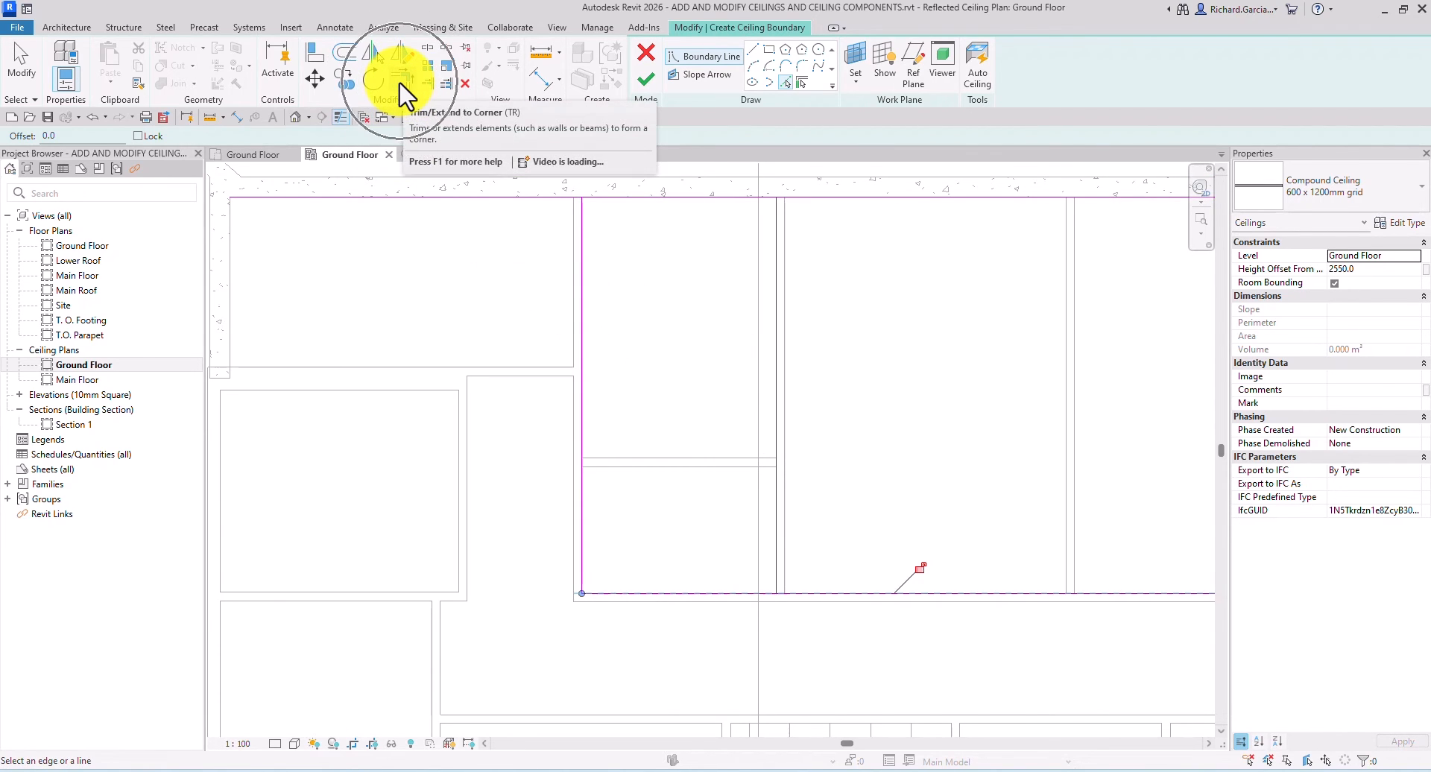
{"action": "left_click", "coordinate": [586, 248]}
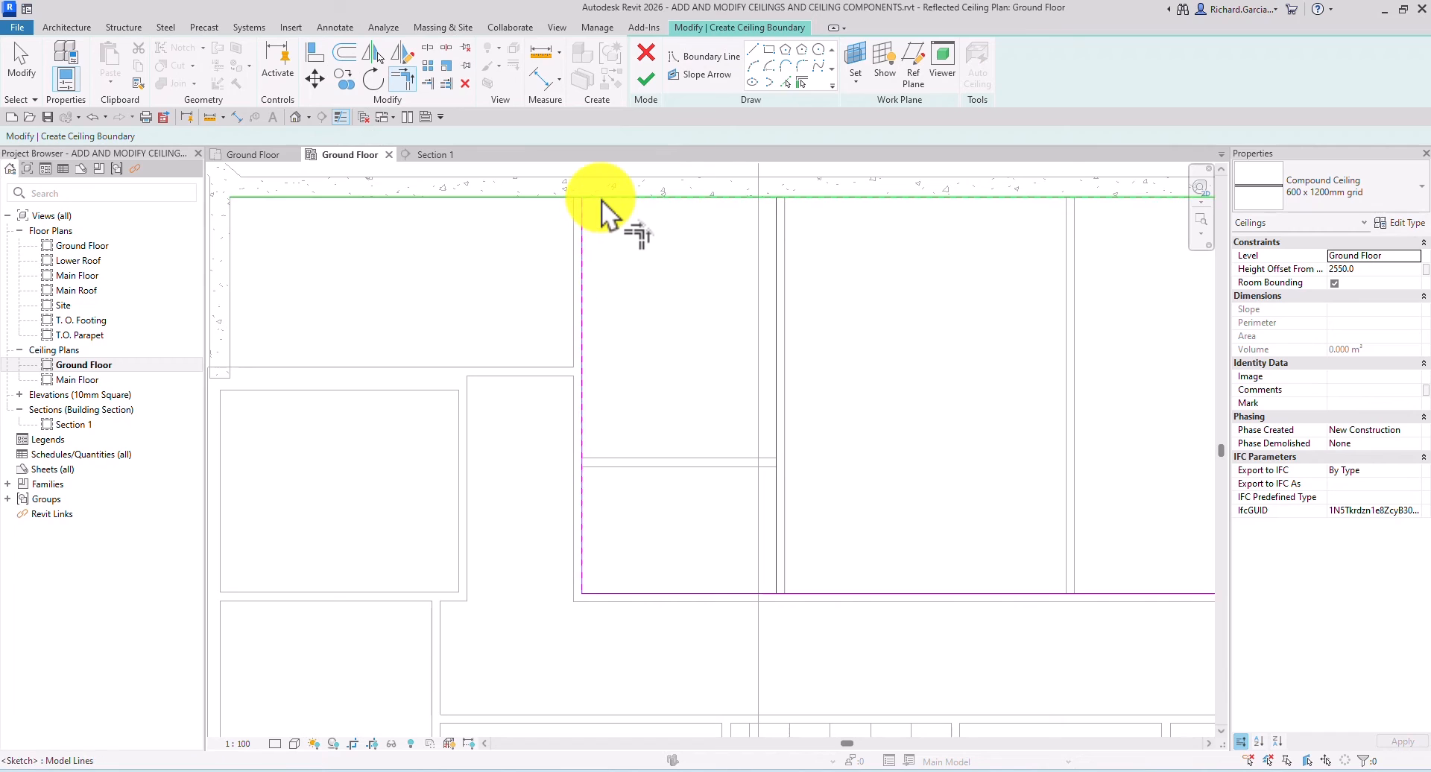
{"action": "left_click", "coordinate": [774, 228]}
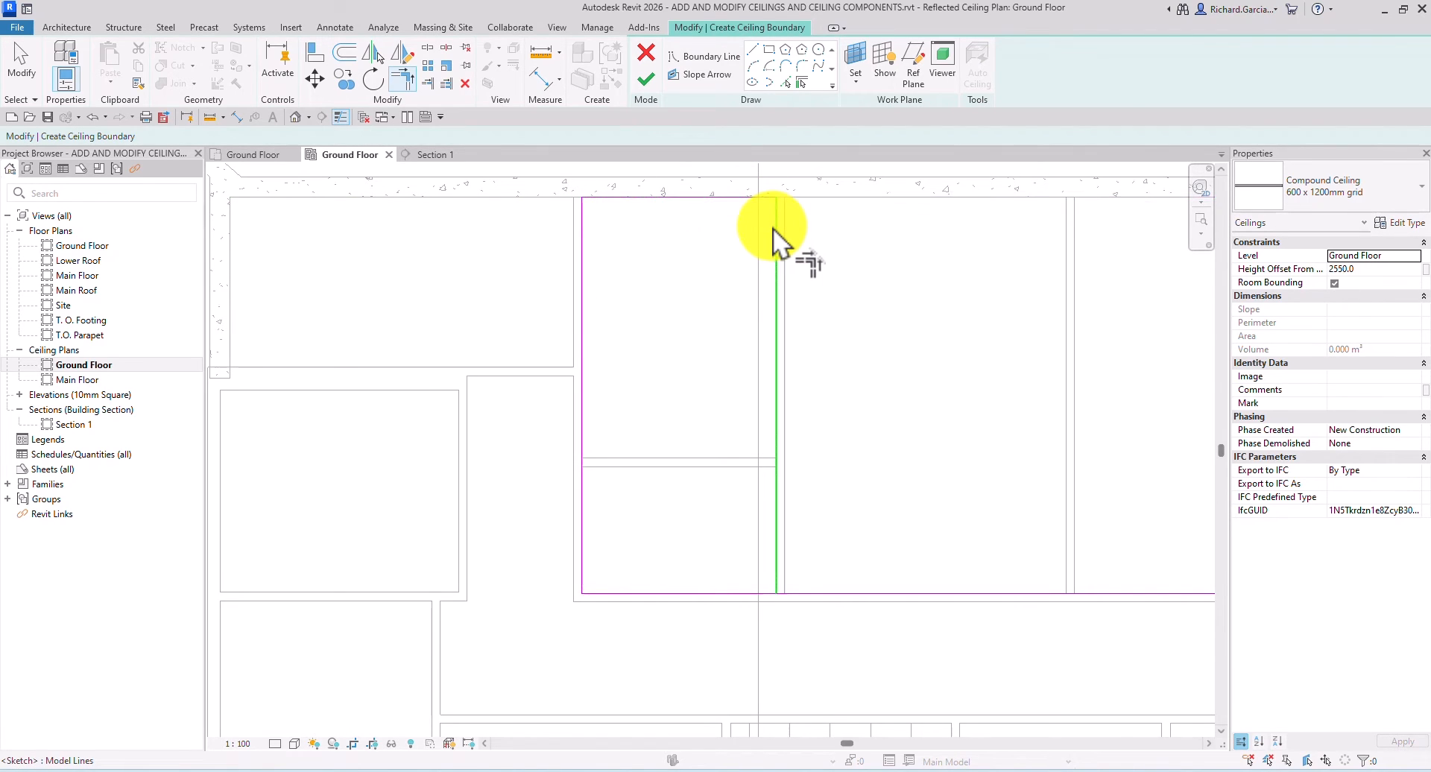
{"action": "left_click", "coordinate": [730, 593]}
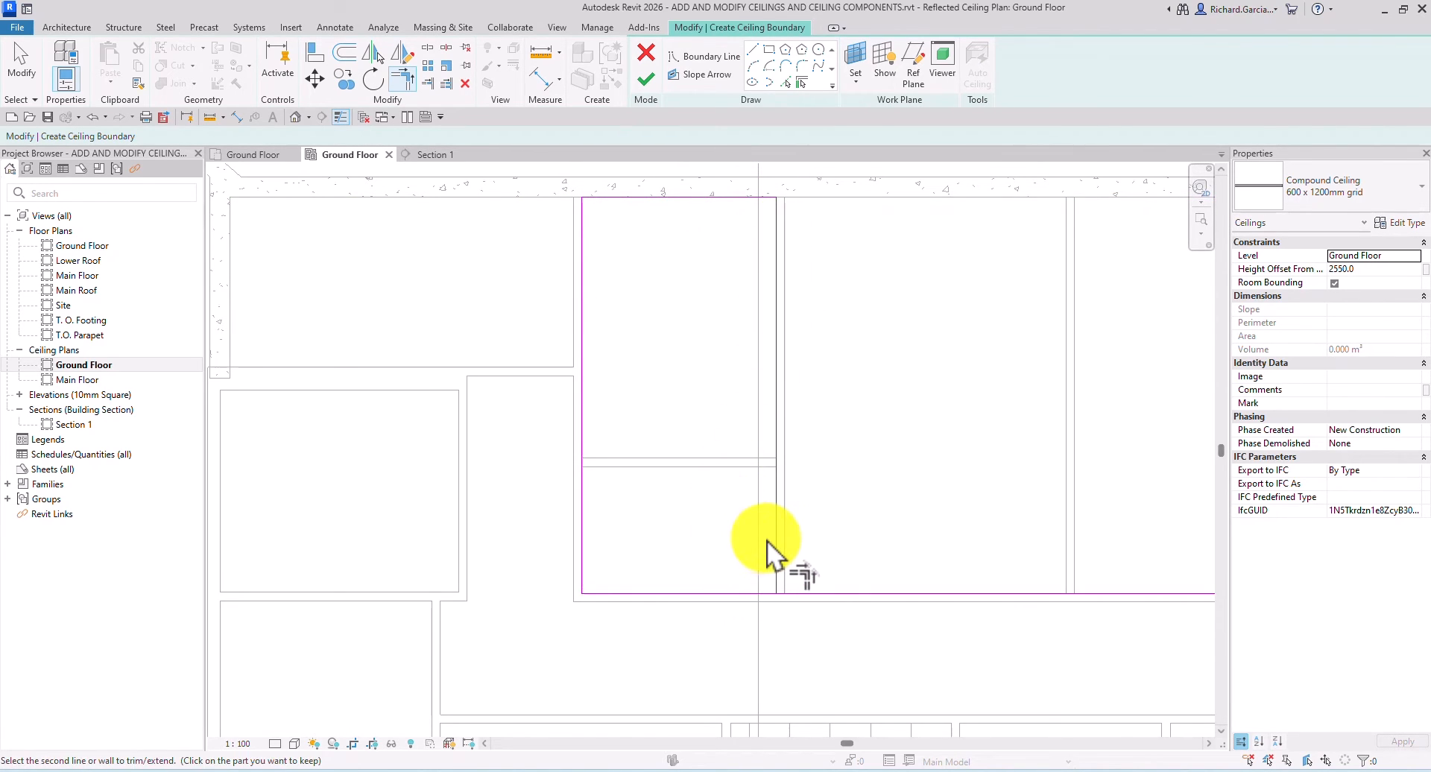
{"action": "left_click", "coordinate": [775, 556]}
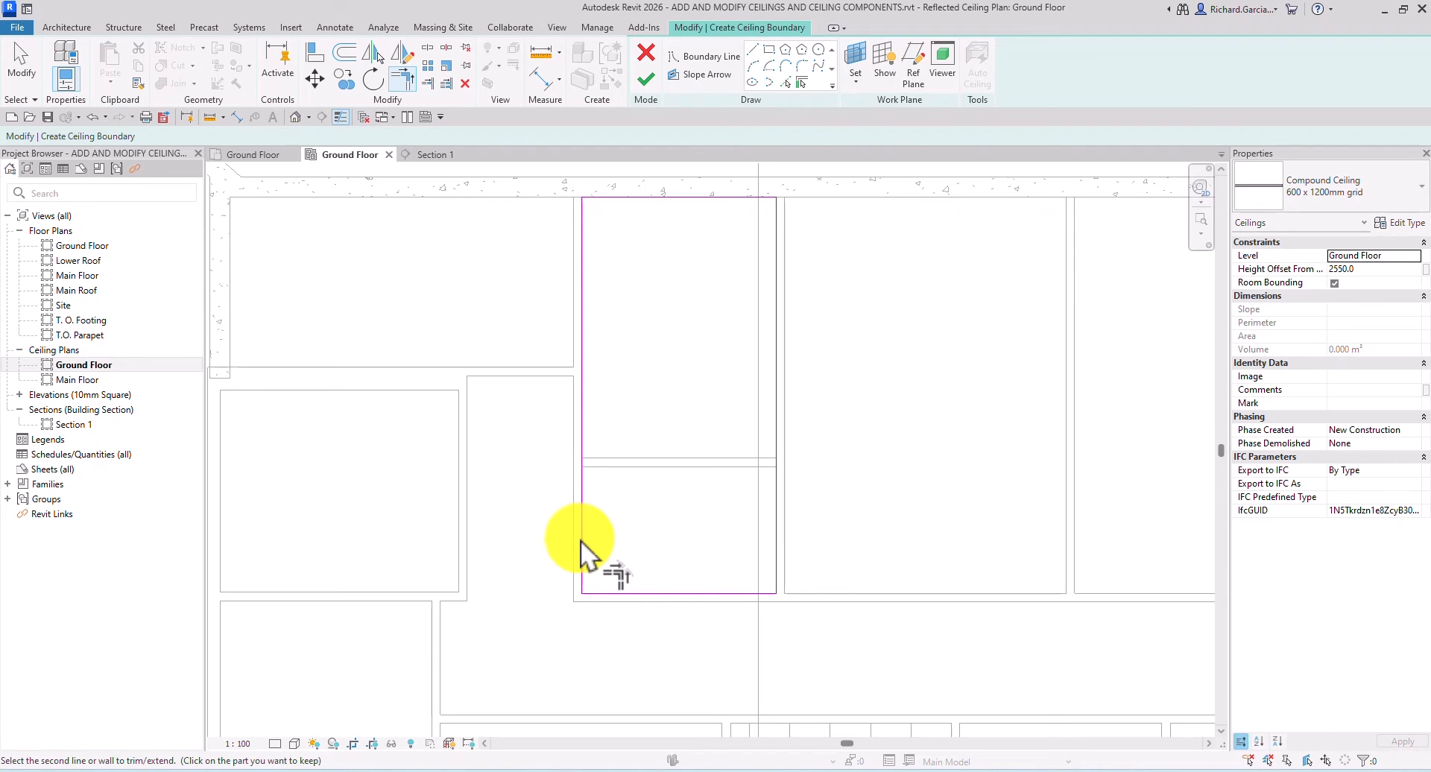
{"action": "left_click", "coordinate": [14, 52]}
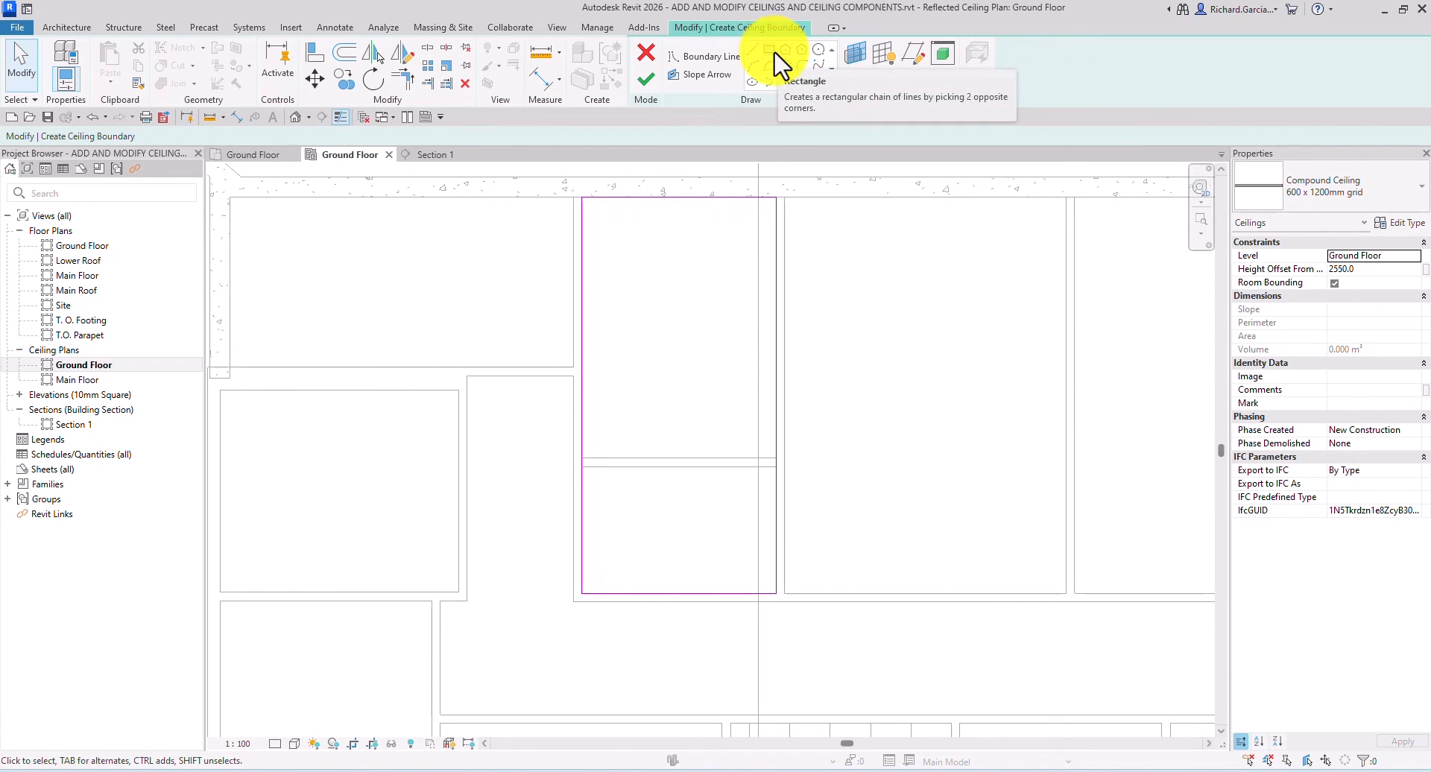
{"action": "left_click", "coordinate": [587, 203]}
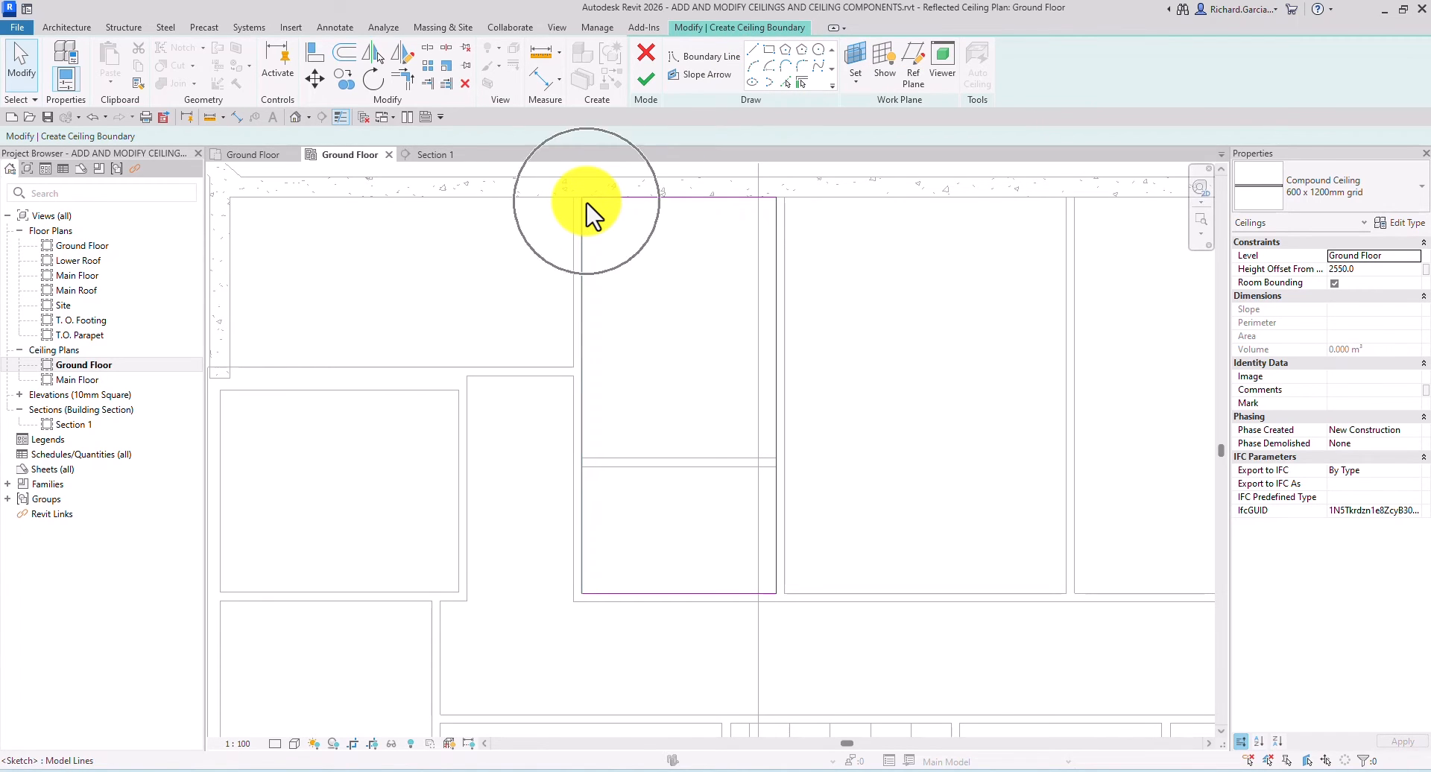
{"action": "left_click", "coordinate": [776, 590]}
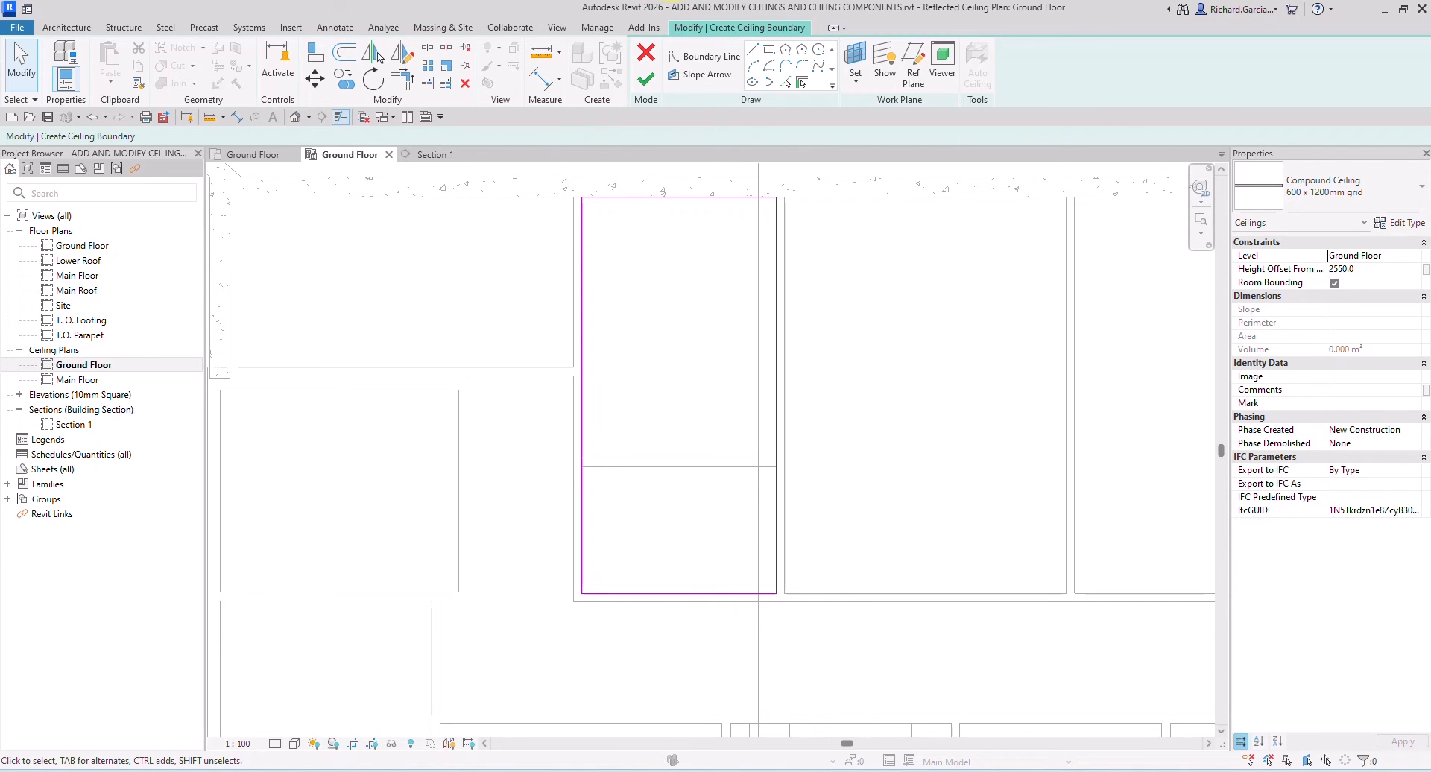
{"action": "left_click", "coordinate": [638, 79]}
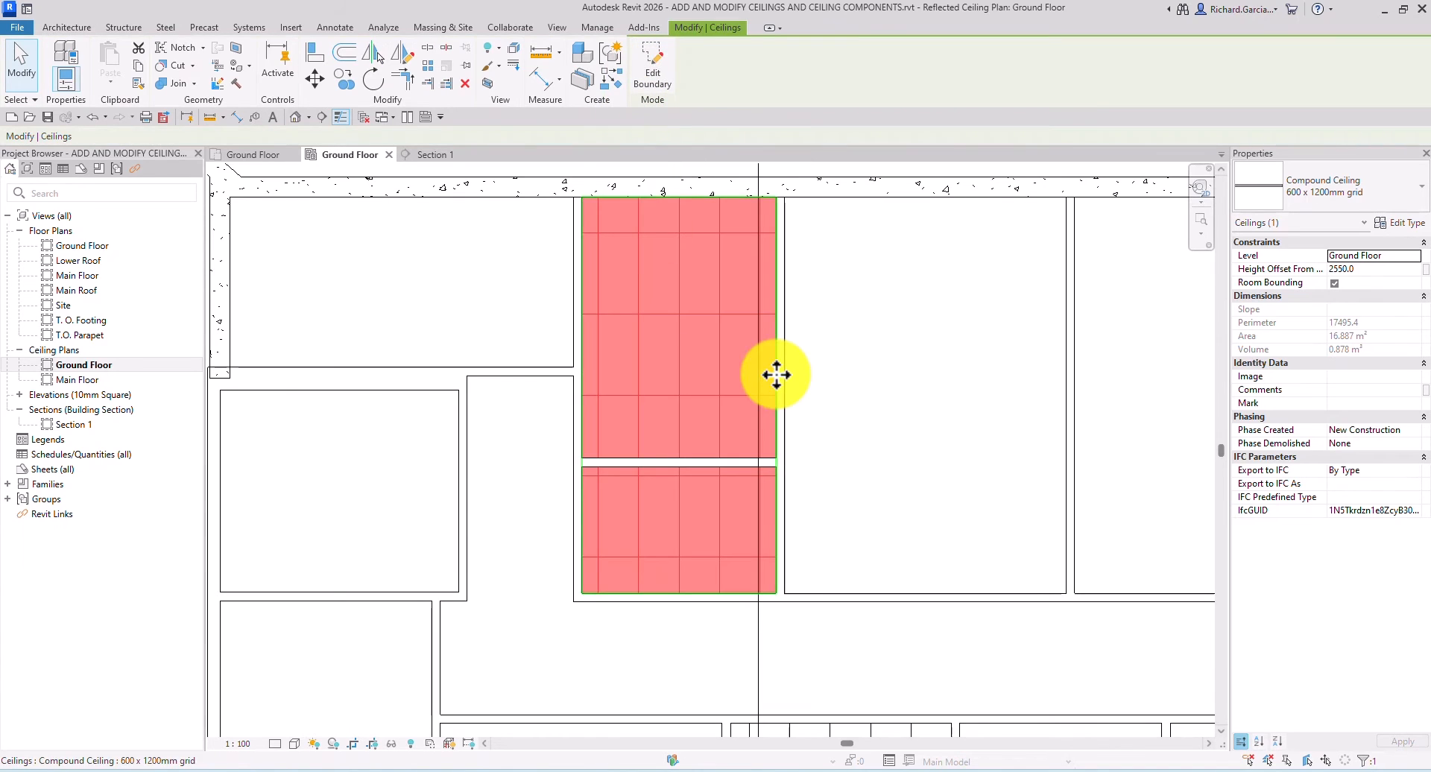
{"action": "scroll", "coordinate": [876, 367], "scroll_direction": "down", "scroll_amount": 2}
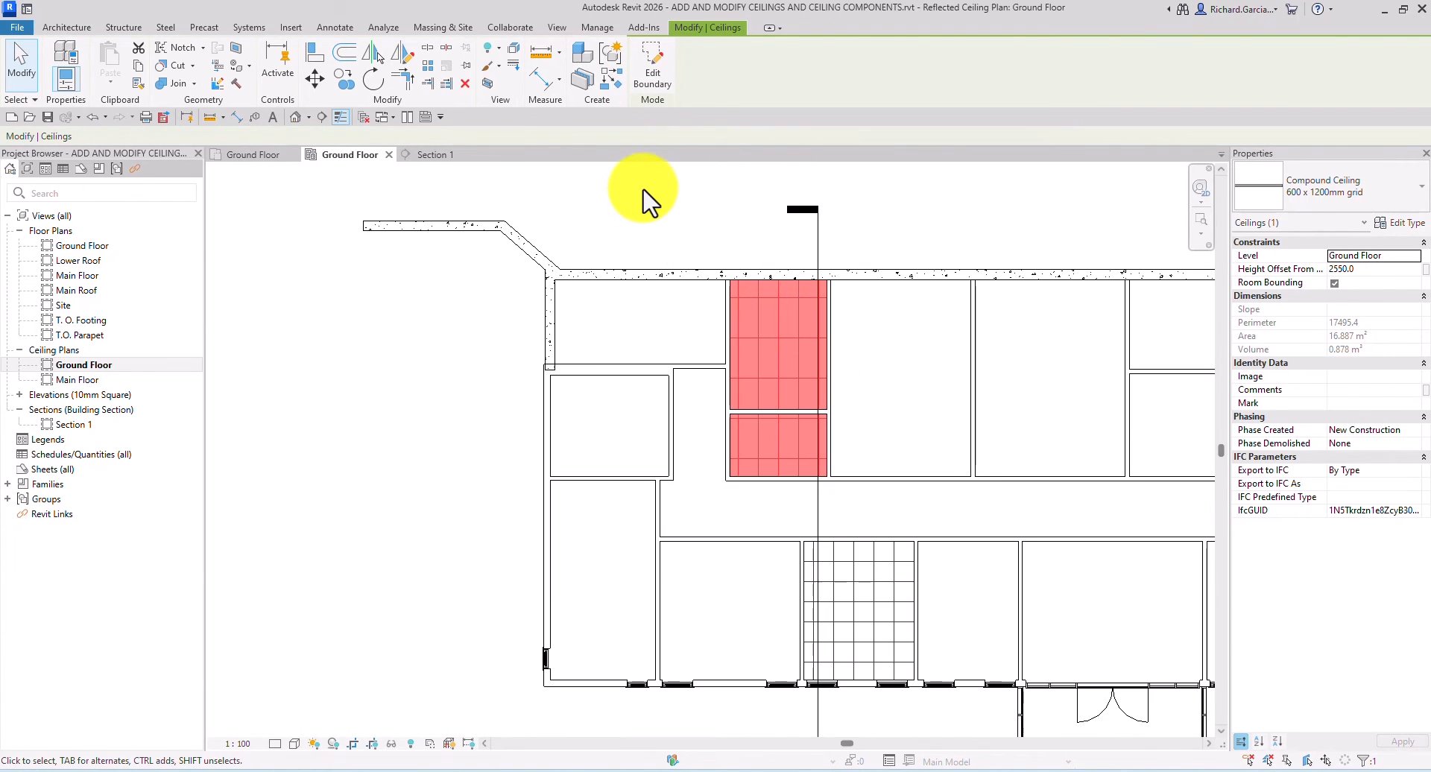
{"action": "left_click", "coordinate": [709, 214]}
Open Section 1 from its plan marker and select the 600 x 600mm grid ceiling to check its height against the neighbouring ceilings.
{"action": "scroll", "coordinate": [824, 415], "scroll_direction": "down", "scroll_amount": 4}
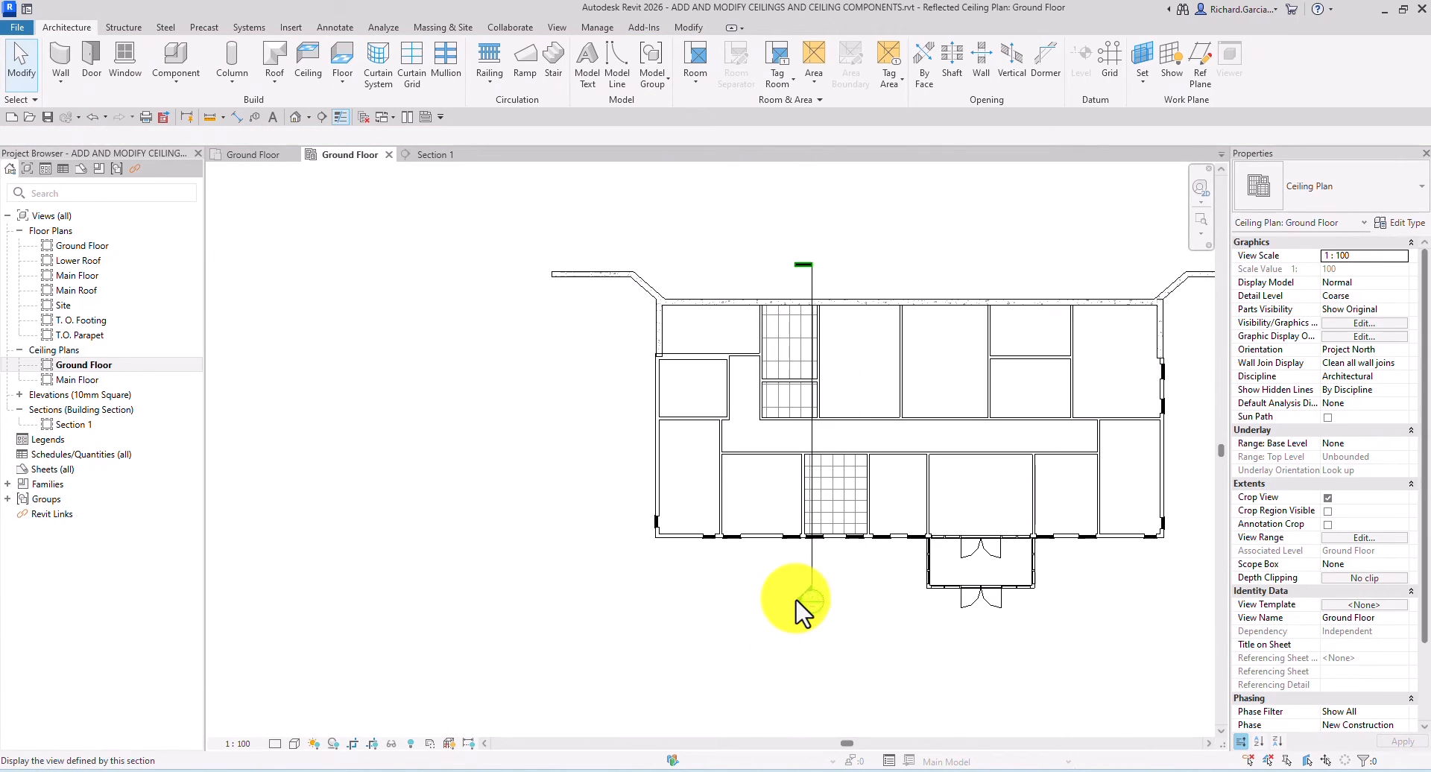
{"action": "double_click", "coordinate": [798, 600]}
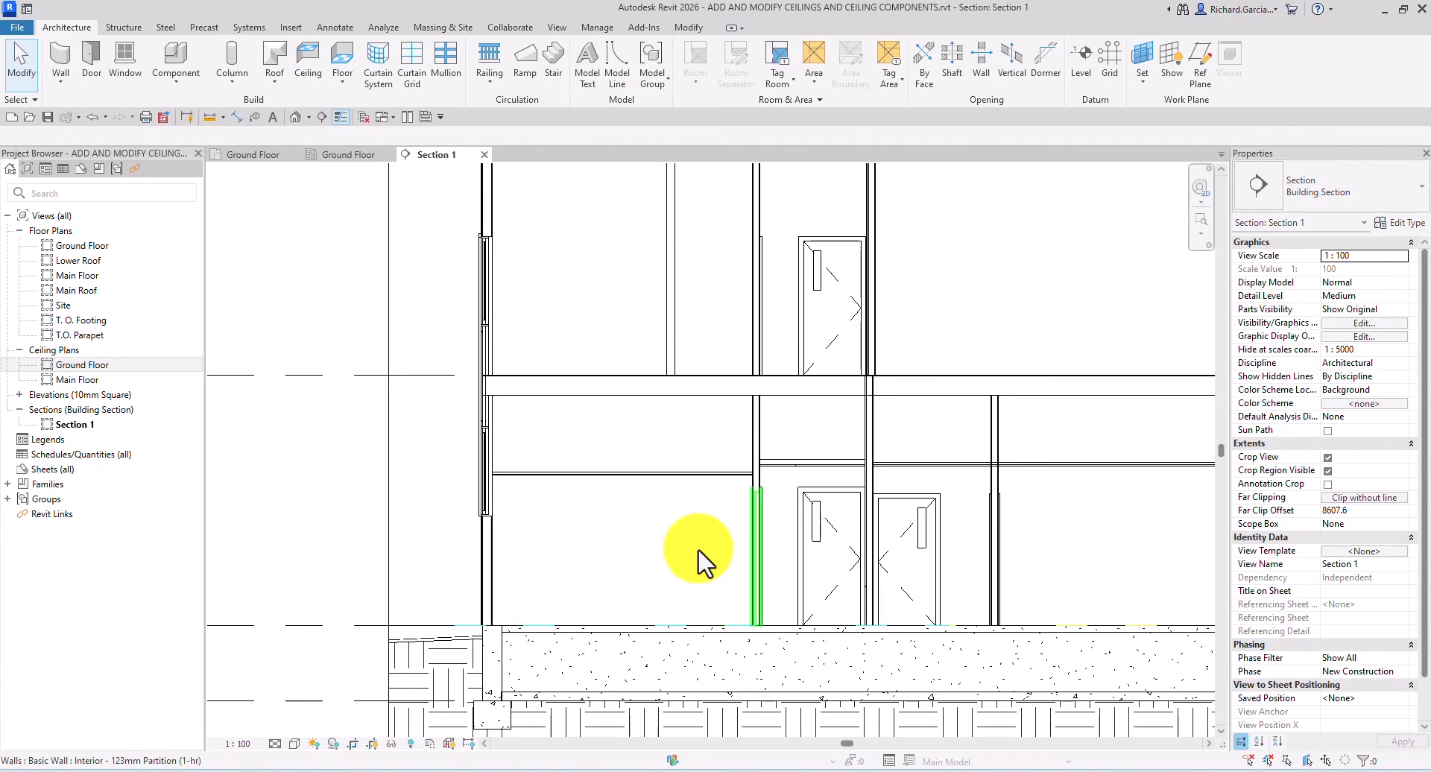
{"action": "scroll", "coordinate": [684, 459], "scroll_direction": "up", "scroll_amount": 2}
{"action": "left_click", "coordinate": [578, 456]}
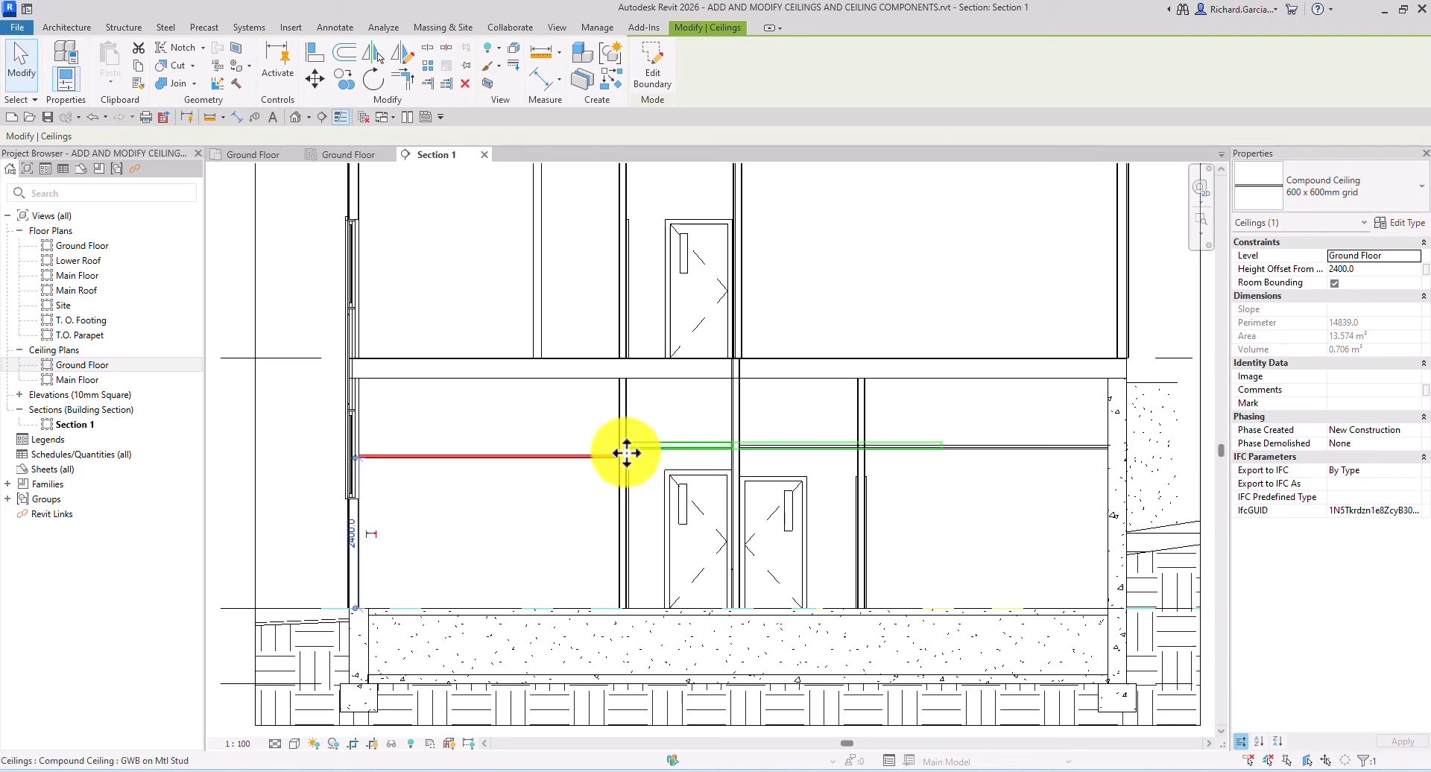
Select the GWB on Mtl Stud ceiling and the 600 x 1200mm grid ceiling to compare their height offsets, and return to the Ground Floor ceiling plan.
{"action": "left_click", "coordinate": [659, 452]}
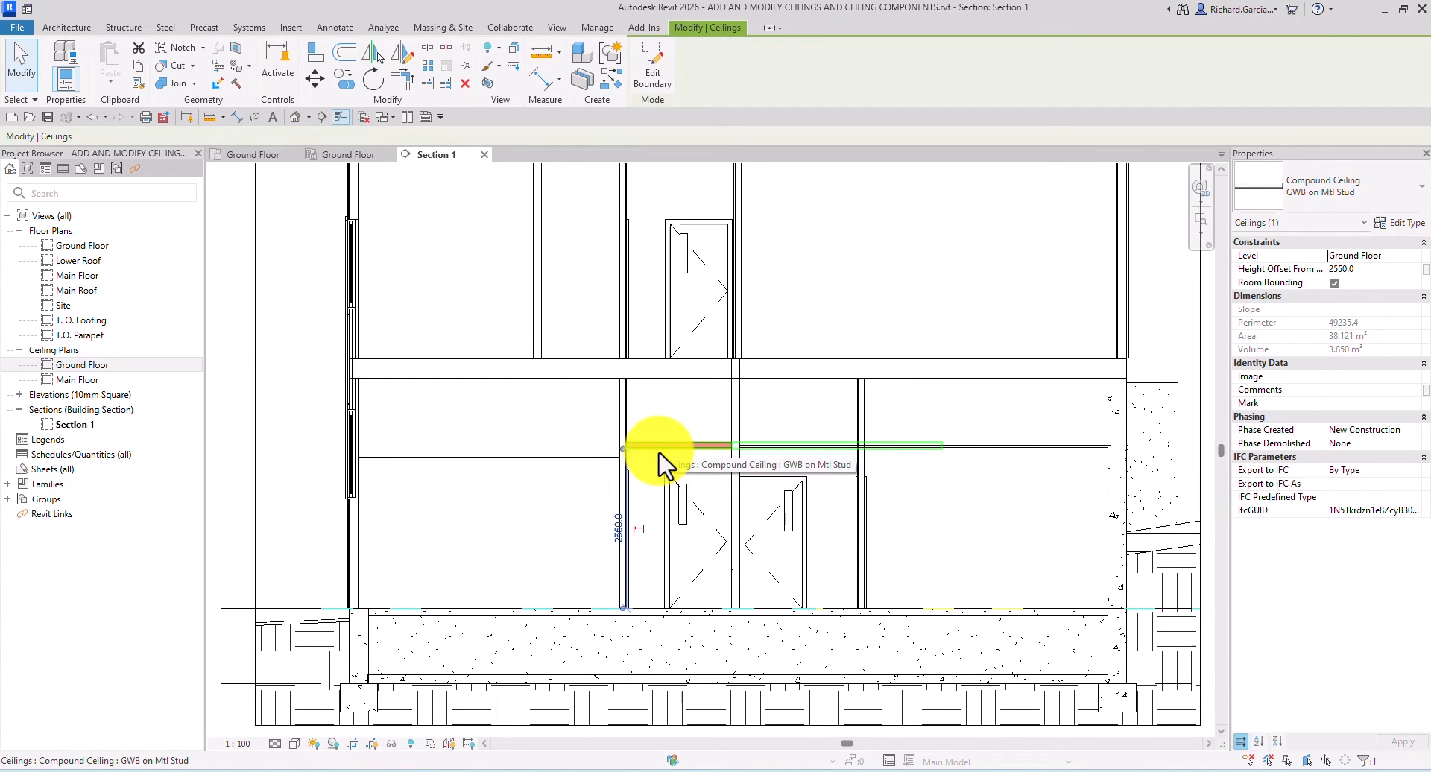
{"action": "left_click", "coordinate": [982, 467]}
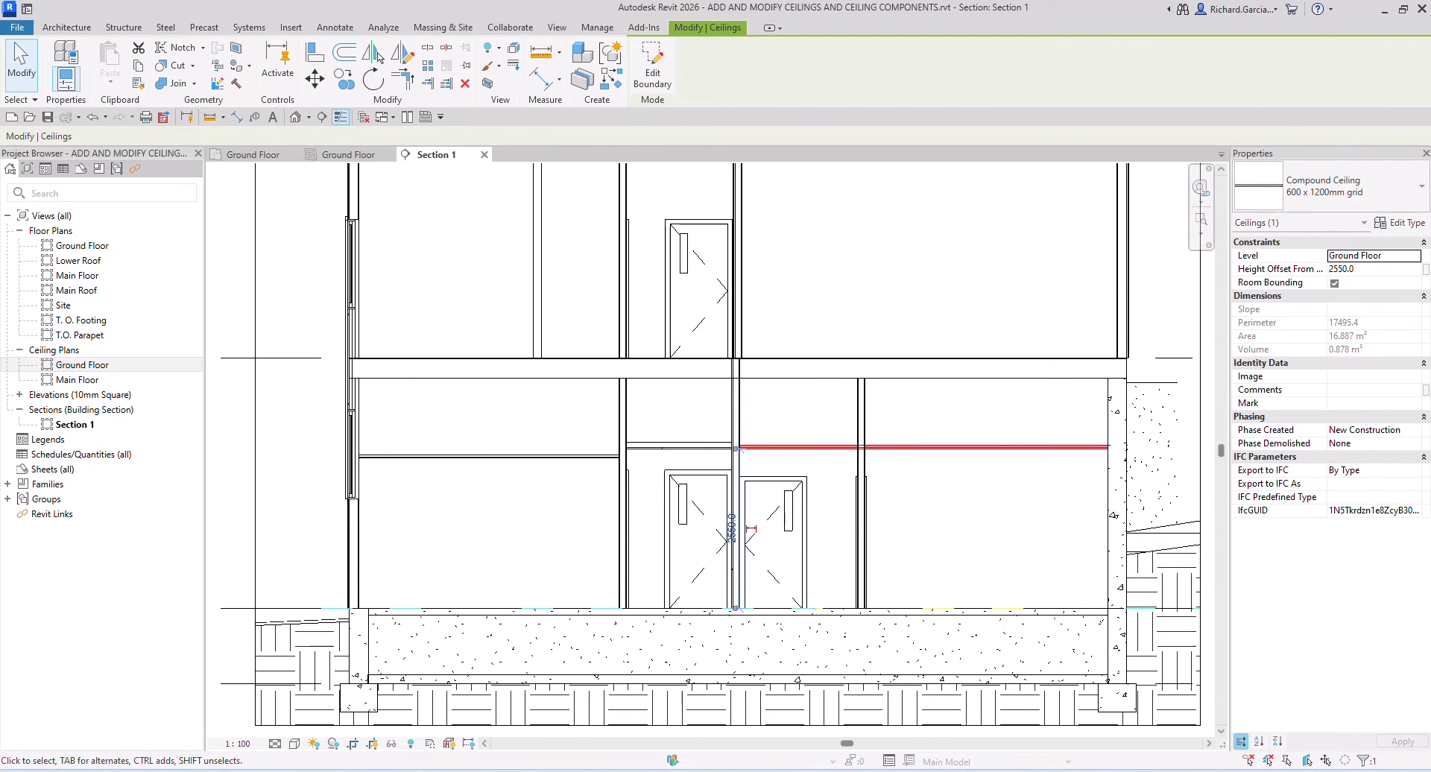
{"action": "left_click", "coordinate": [357, 155]}
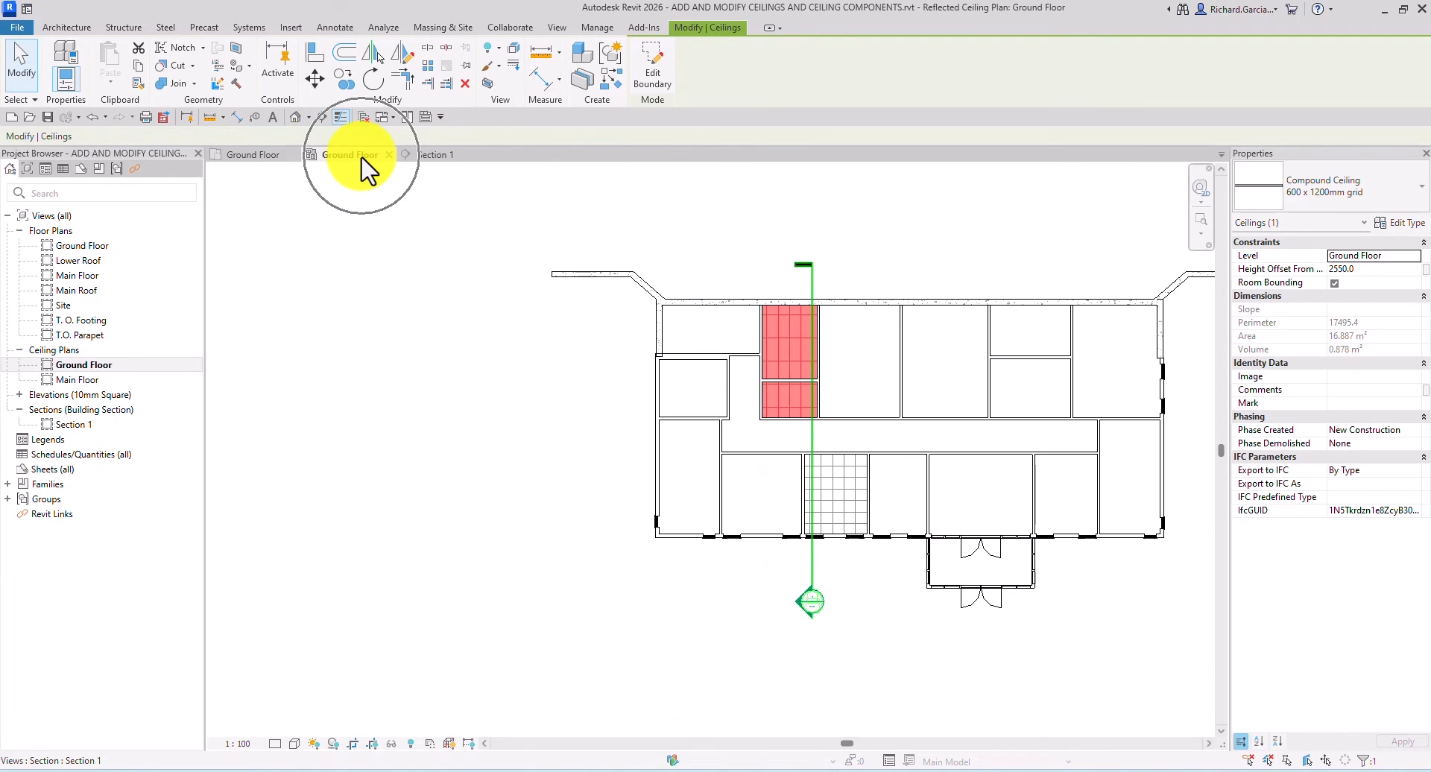
{"action": "left_click", "coordinate": [559, 367]}
{"action": "middle_click_drag", "start_coordinate": [664, 390], "coordinate": [582, 450]}
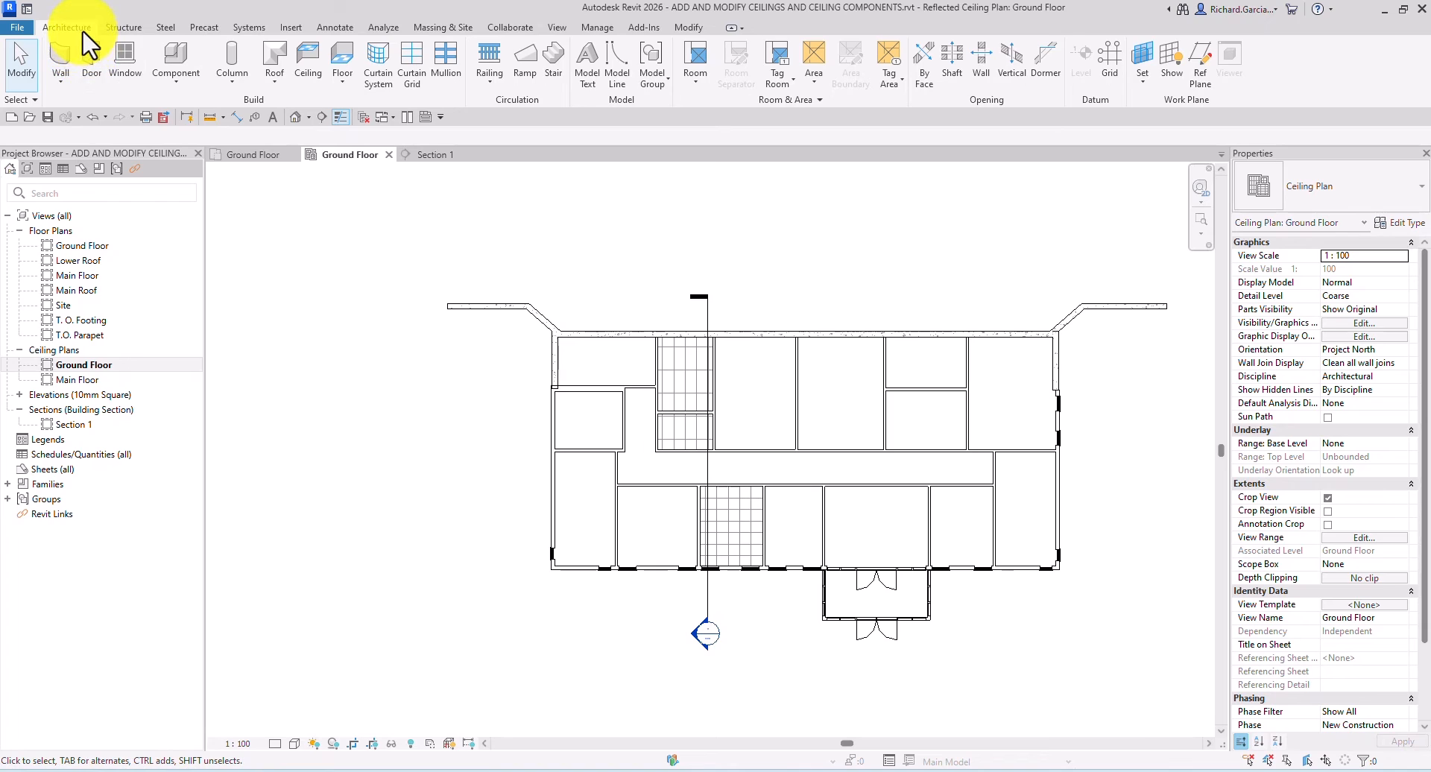
Start placing a component of type M_Troffer - 600 x 600 Parabolic, 2 Lamps.
{"action": "left_click", "coordinate": [179, 88]}
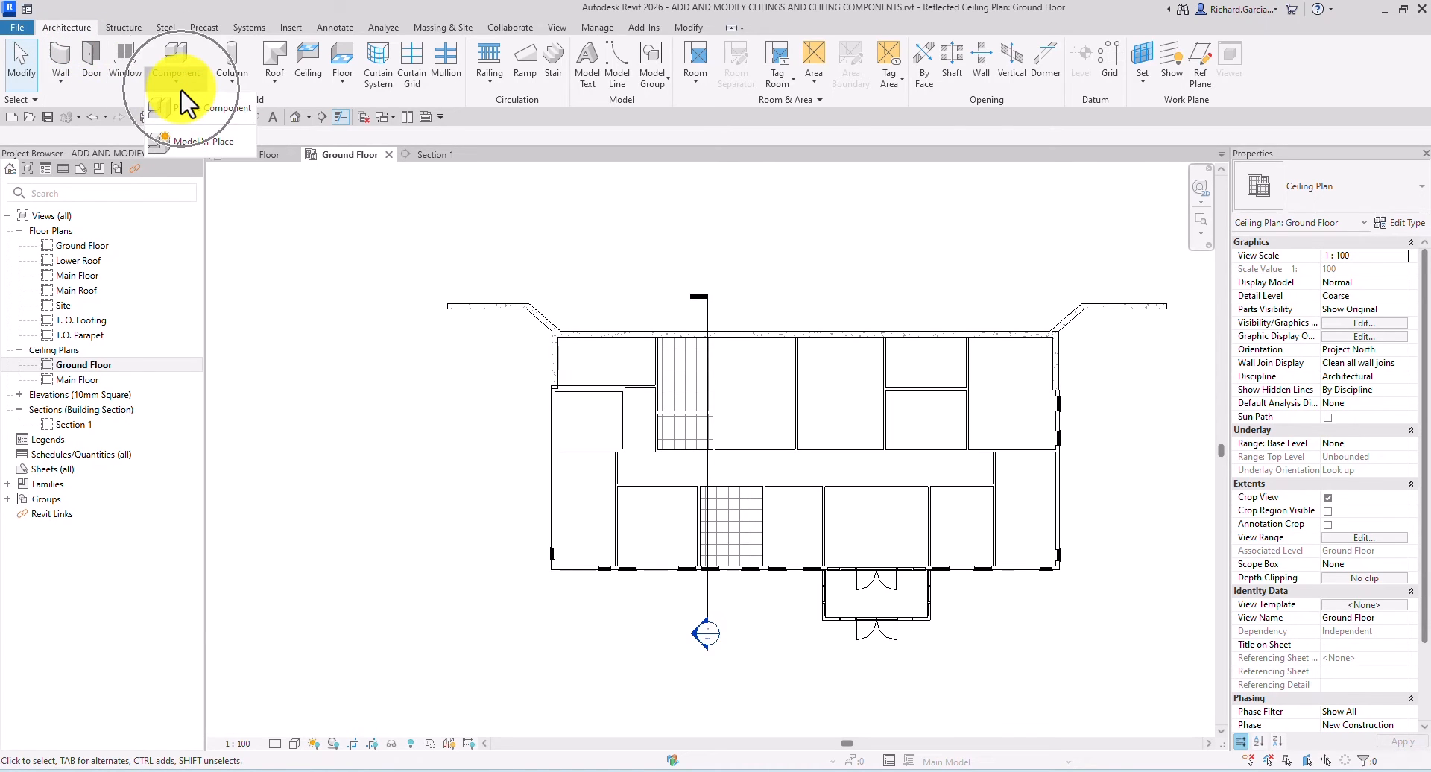
{"action": "left_click", "coordinate": [222, 119]}
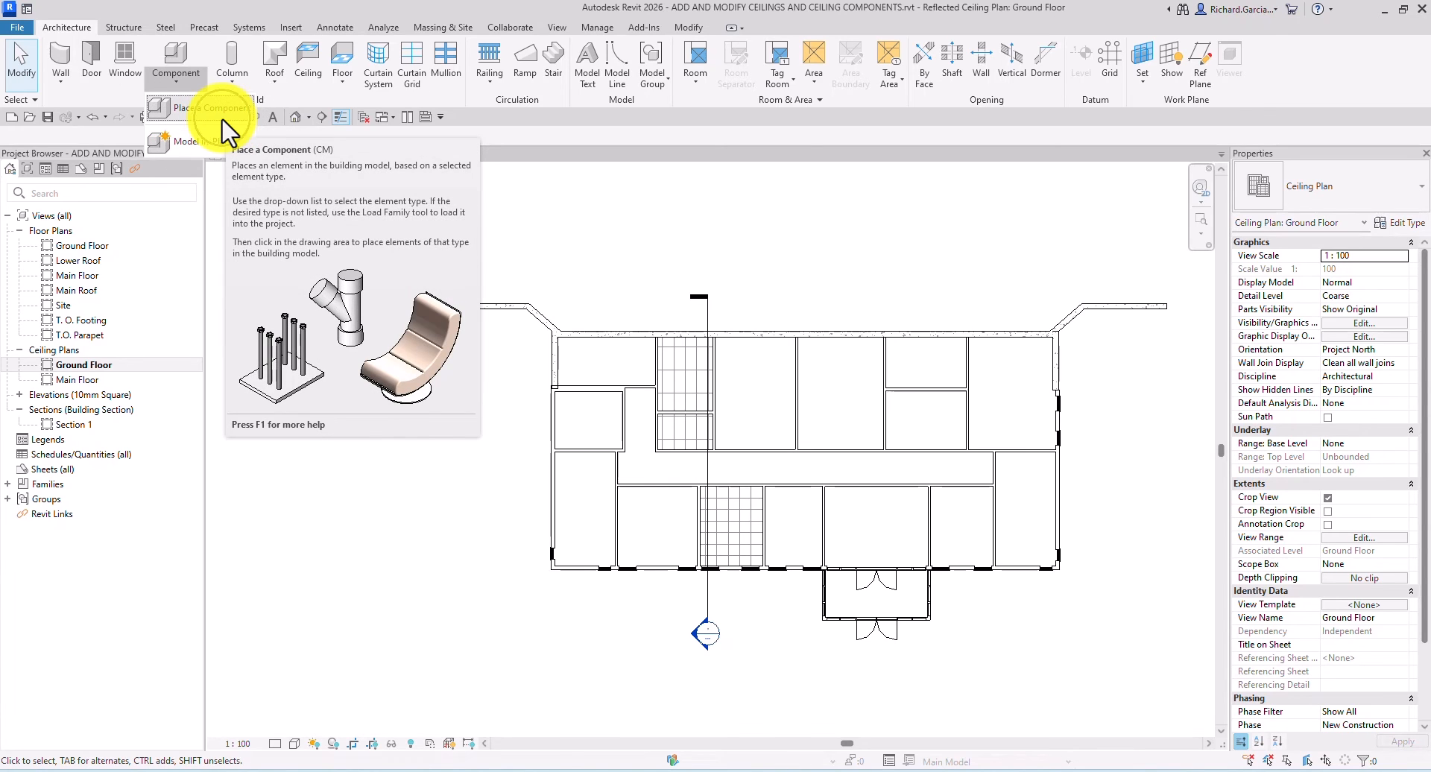
{"action": "left_click", "coordinate": [222, 113]}
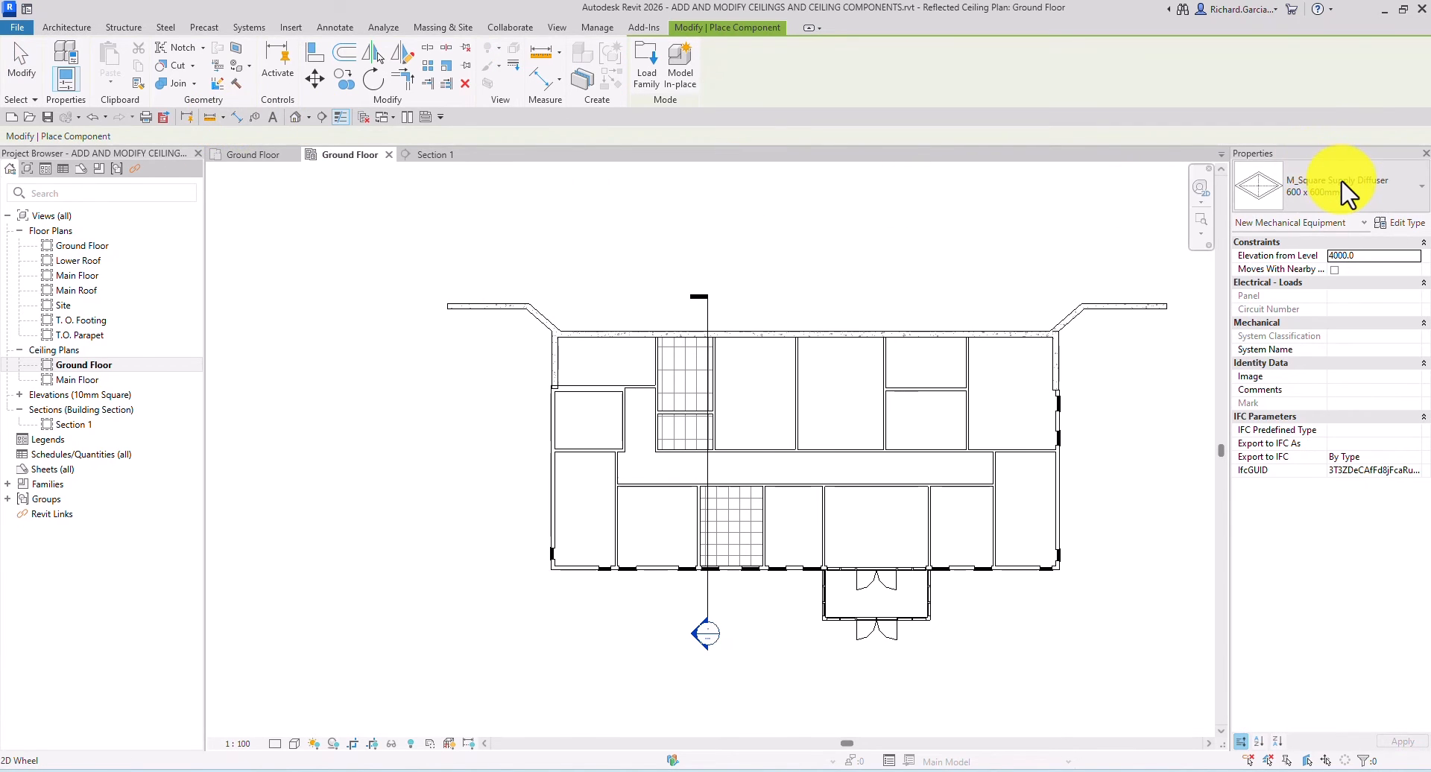
{"action": "left_click", "coordinate": [1351, 194]}
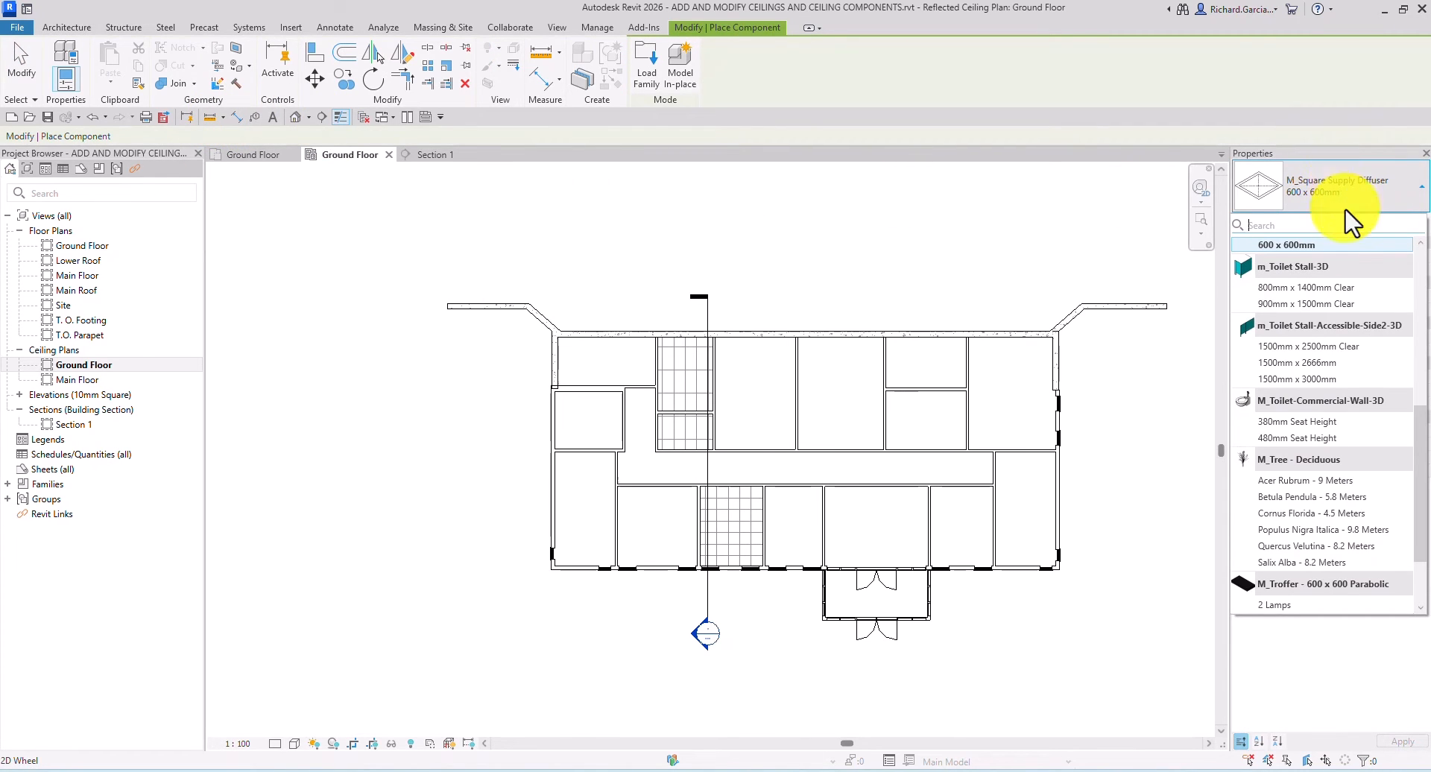
{"action": "scroll", "coordinate": [1340, 447], "scroll_direction": "down", "scroll_amount": 3}
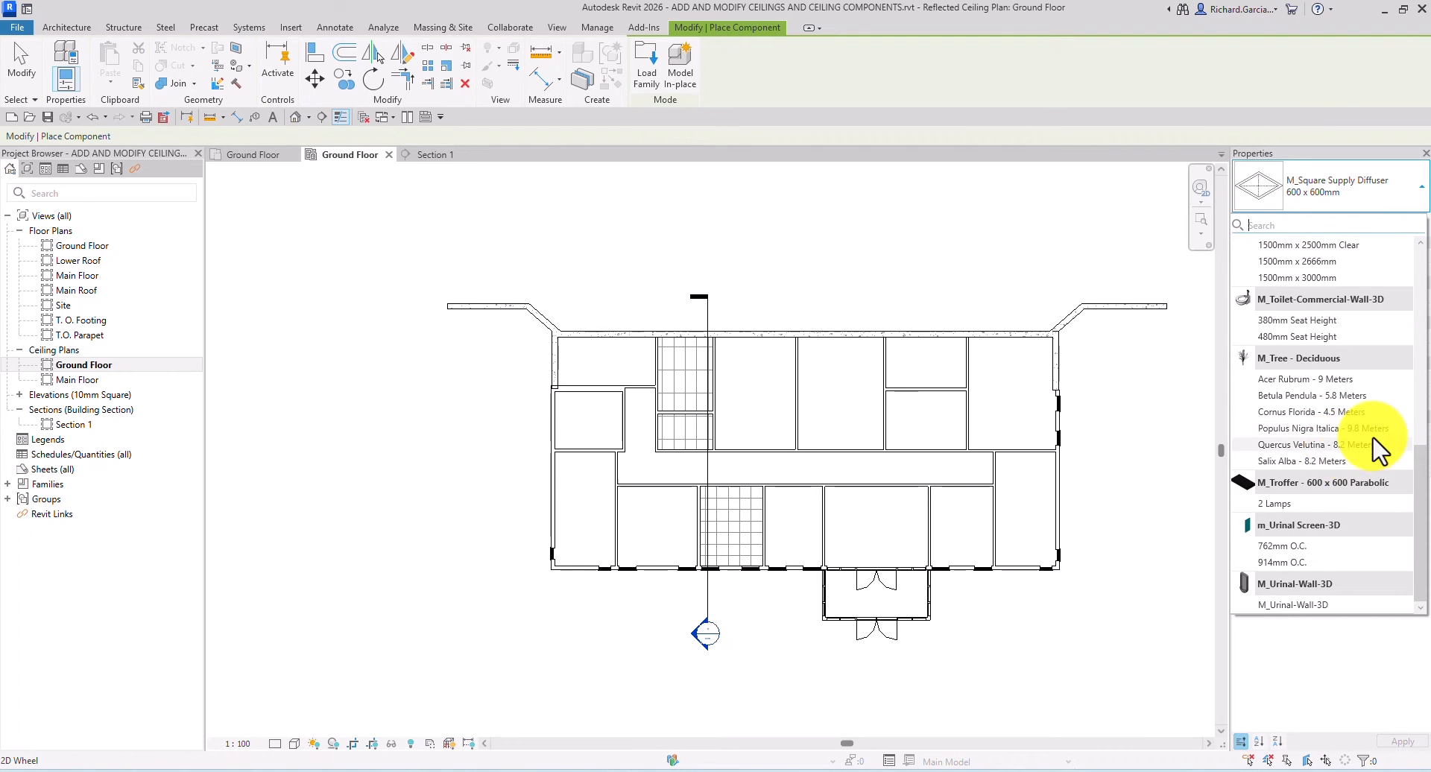
{"action": "mouse_move", "coordinate": [1306, 507]}
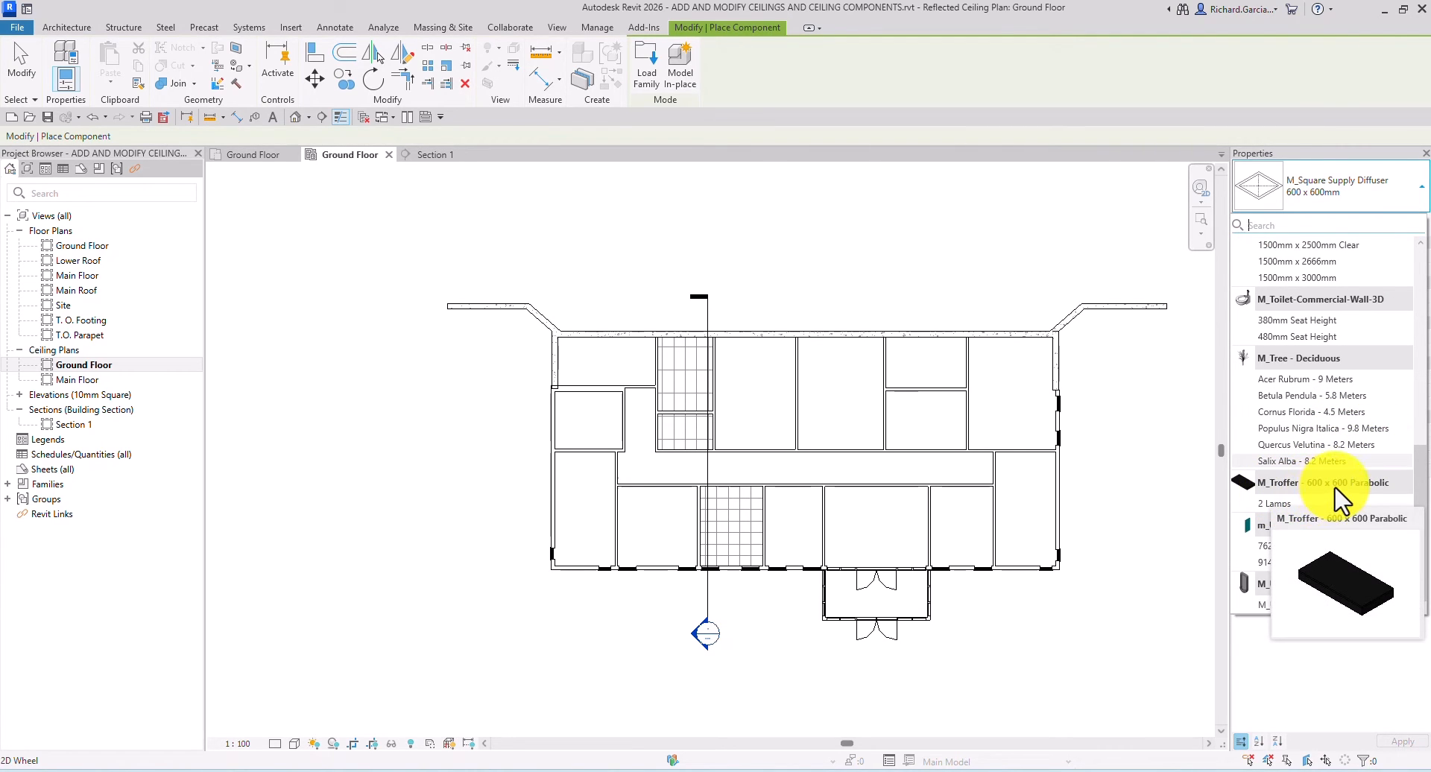
{"action": "left_click", "coordinate": [1275, 504]}
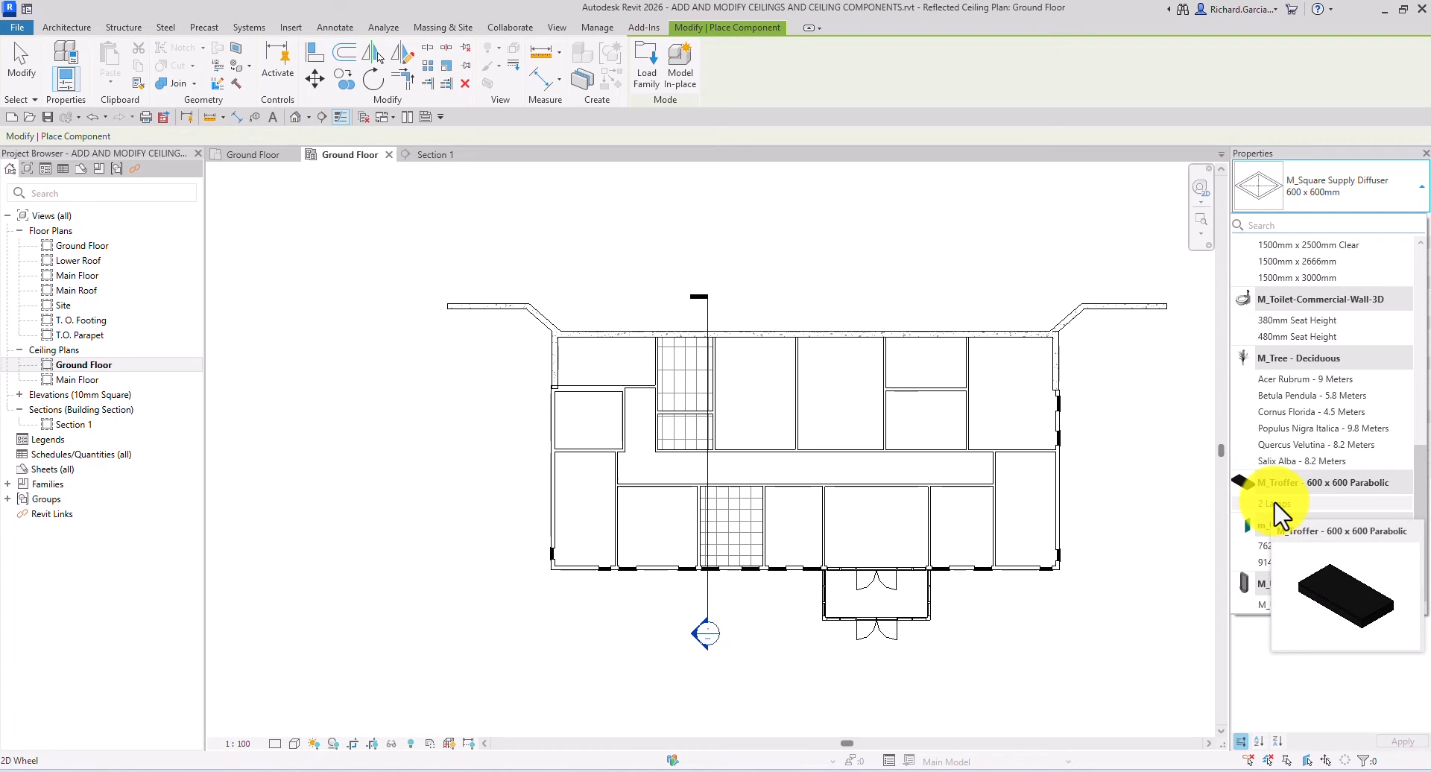
{"action": "left_click", "coordinate": [1275, 504]}
Place one troffer light near the middle of the 600 x 1200mm grid ceiling in the upper room and end the placement.
{"action": "scroll", "coordinate": [686, 396], "scroll_direction": "up", "scroll_amount": 2}
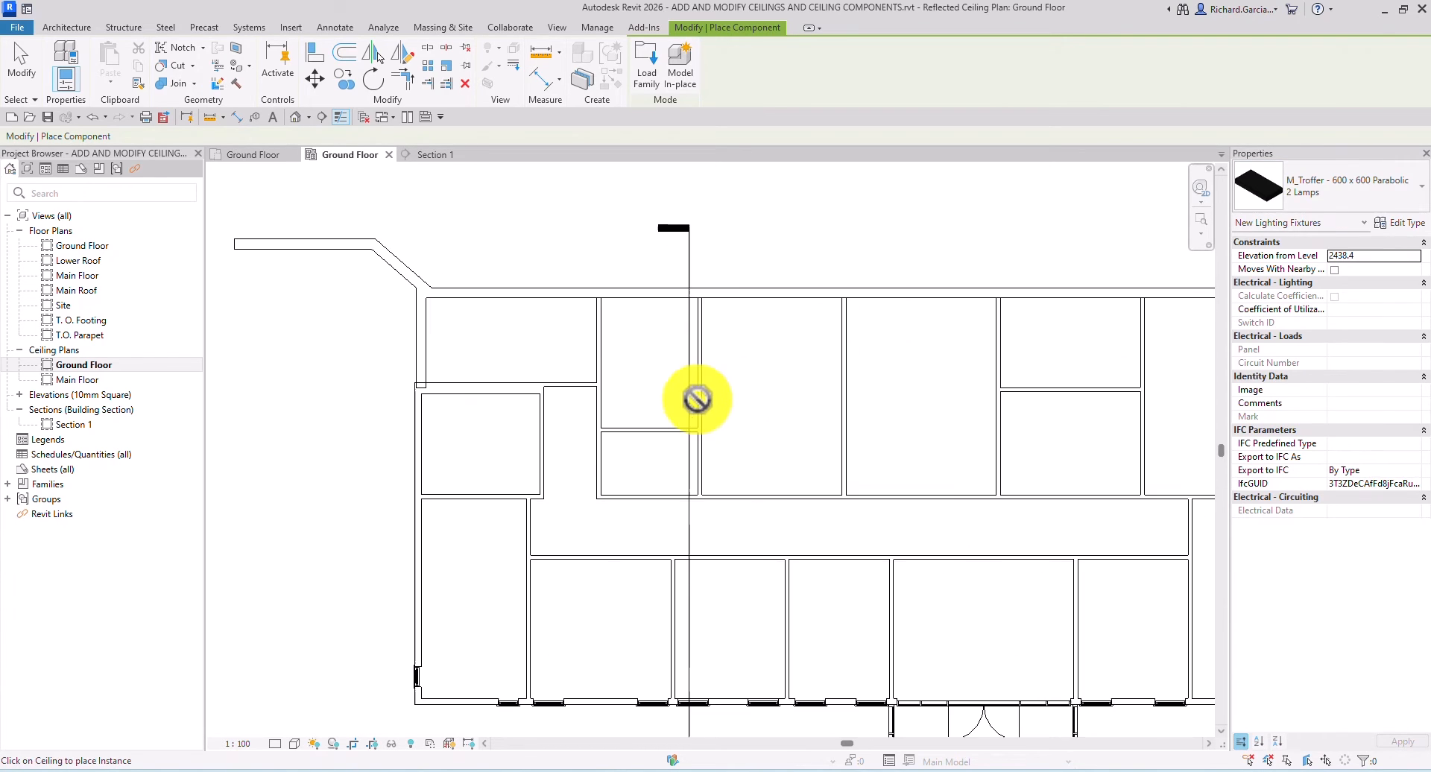
{"action": "scroll", "coordinate": [664, 370], "scroll_direction": "up", "scroll_amount": 2}
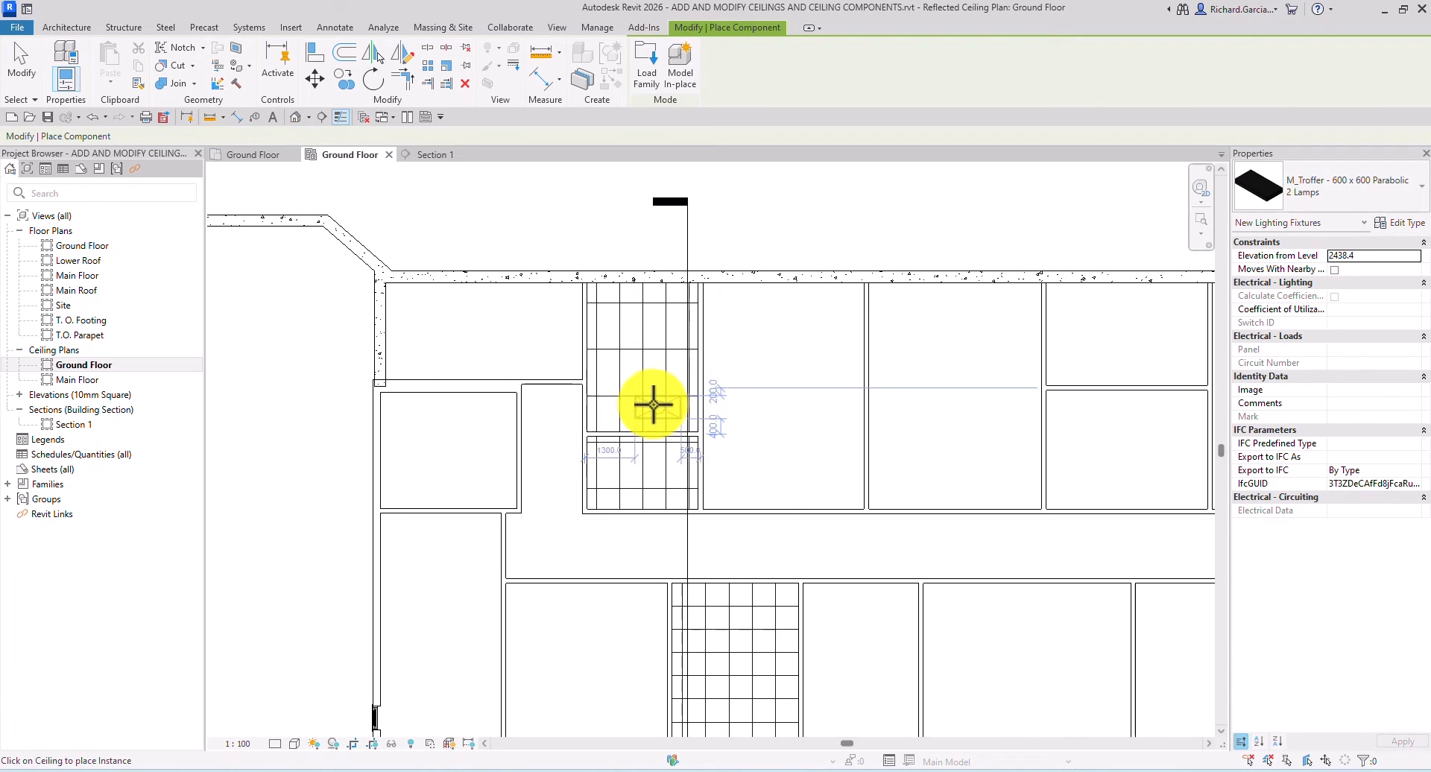
{"action": "scroll", "coordinate": [632, 383], "scroll_direction": "up", "scroll_amount": 4}
{"action": "scroll", "coordinate": [639, 384], "scroll_direction": "down", "scroll_amount": 1}
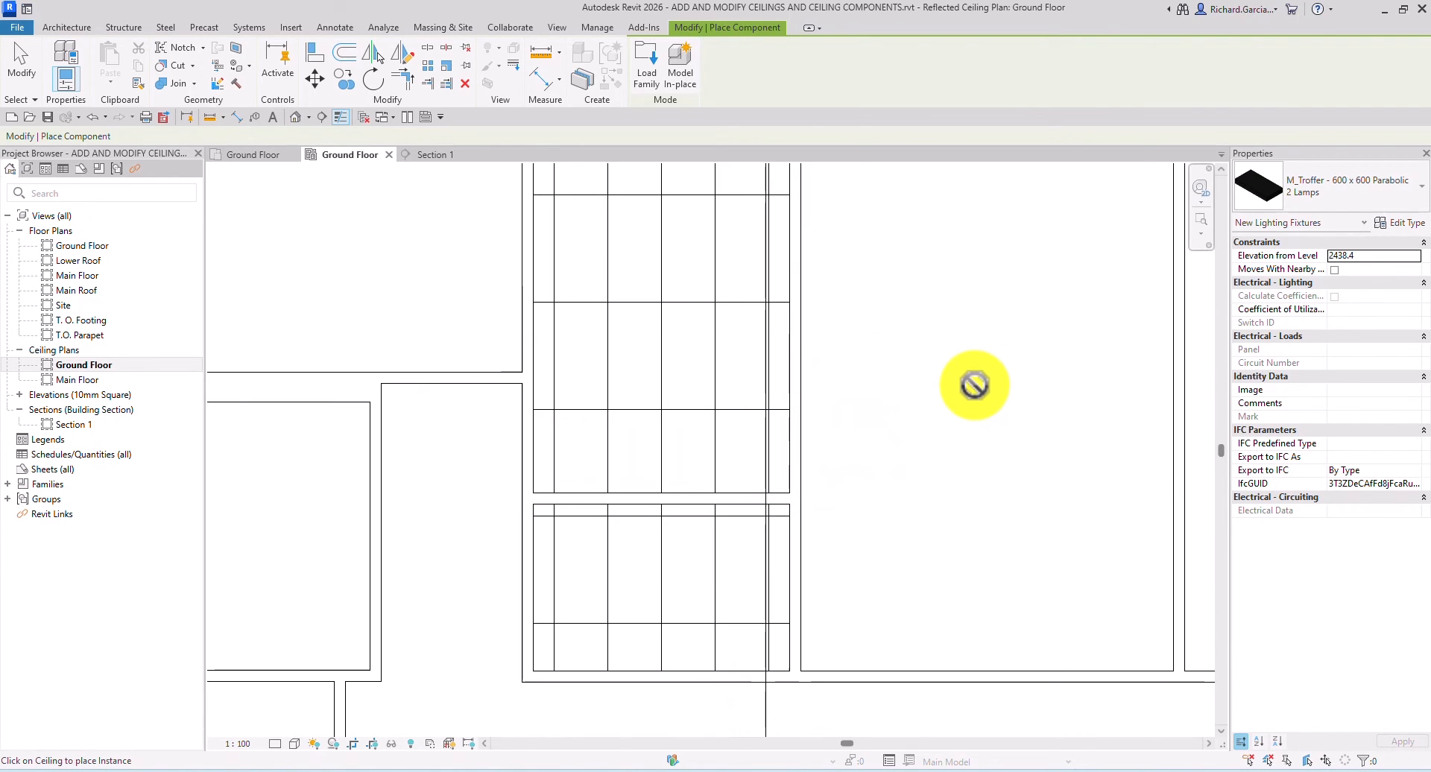
{"action": "scroll", "coordinate": [972, 385], "scroll_direction": "down", "scroll_amount": 3}
{"action": "middle_click_drag", "start_coordinate": [968, 387], "coordinate": [856, 544]}
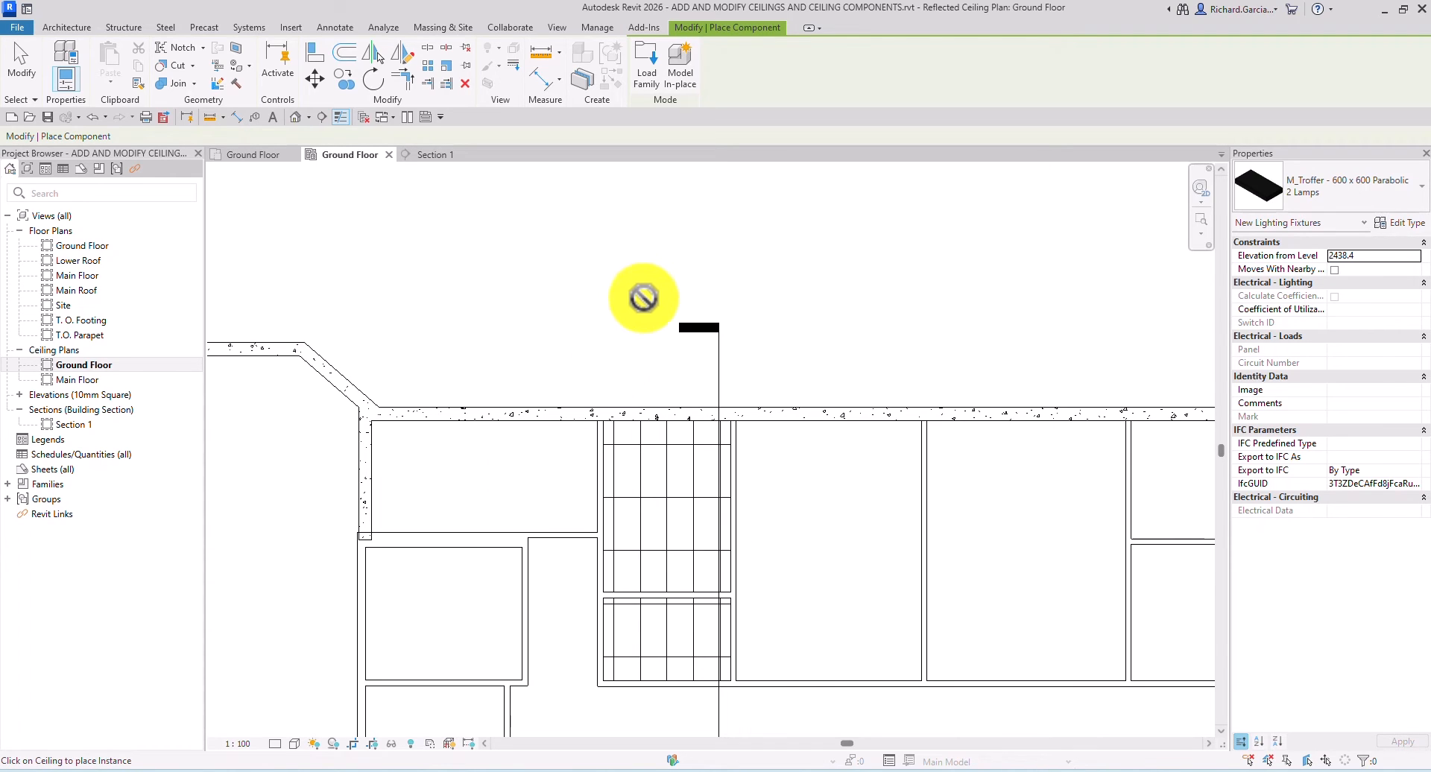
{"action": "scroll", "coordinate": [664, 489], "scroll_direction": "down", "scroll_amount": 2}
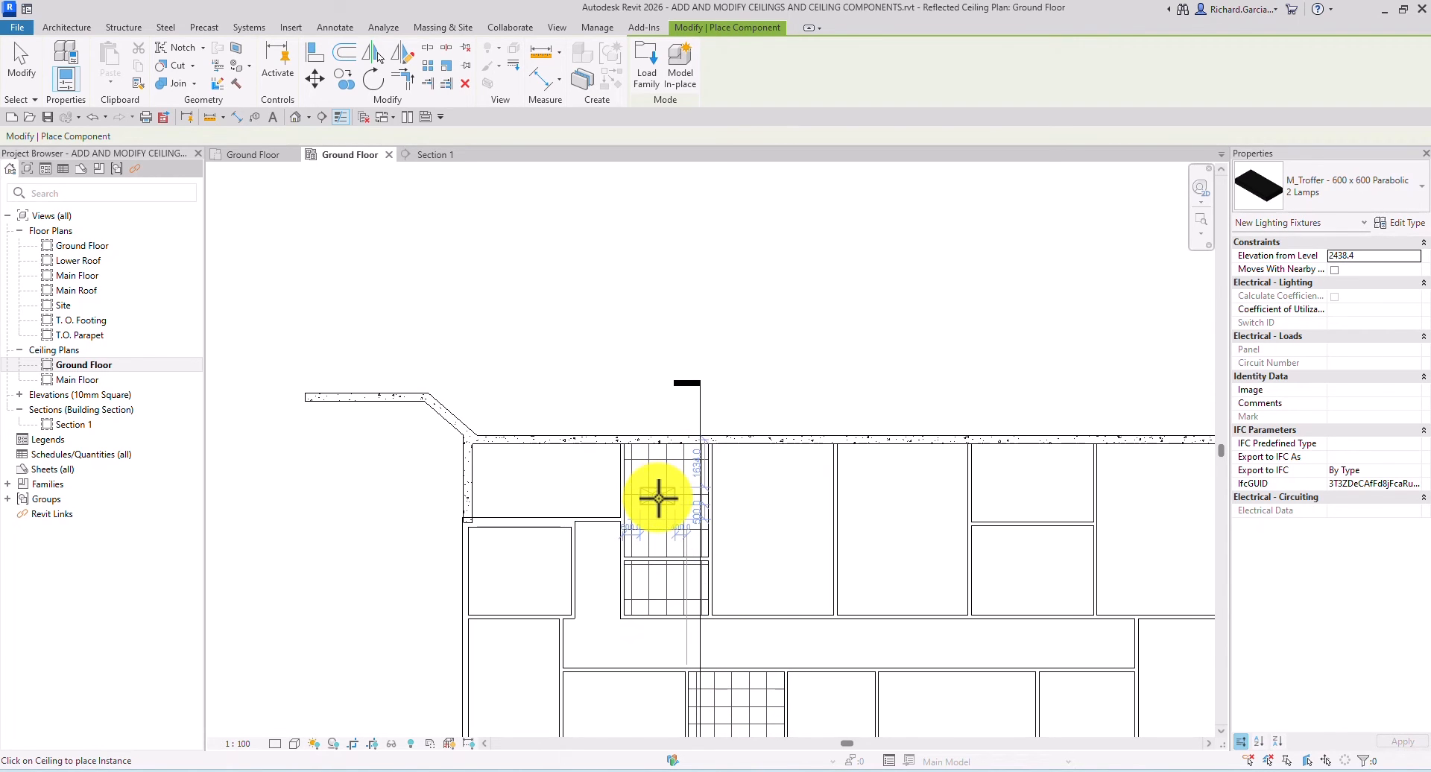
{"action": "scroll", "coordinate": [659, 498], "scroll_direction": "up", "scroll_amount": 3}
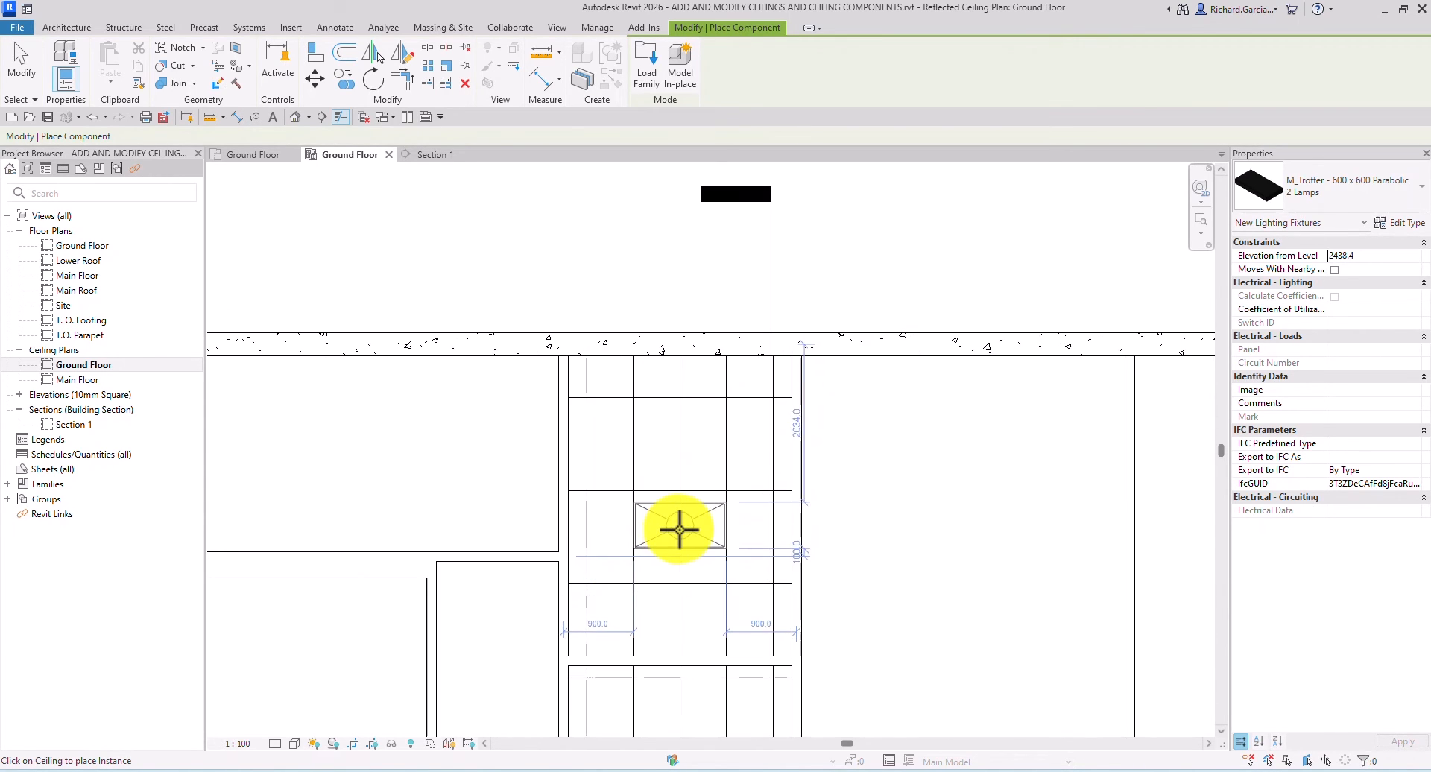
{"action": "left_click", "coordinate": [682, 529]}
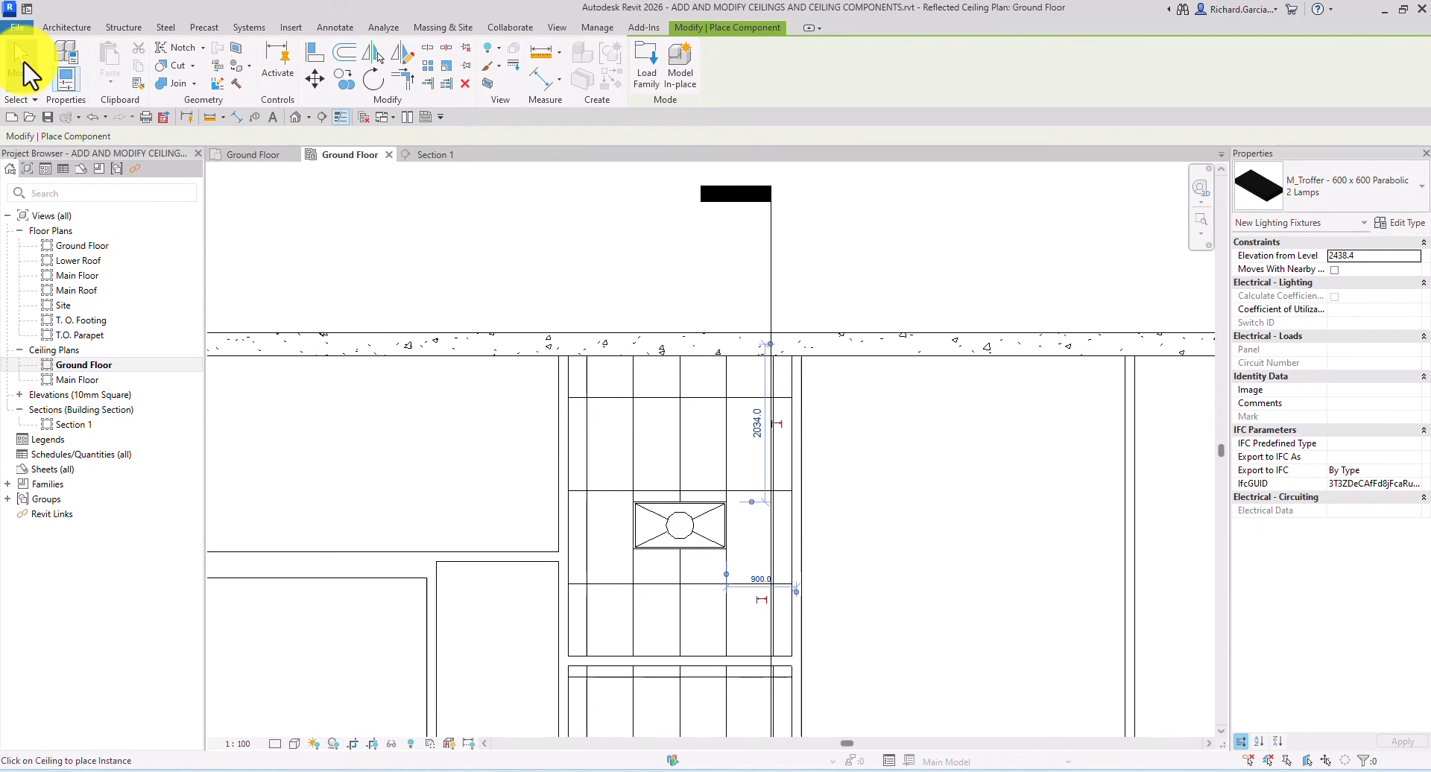
{"action": "left_click", "coordinate": [23, 62]}
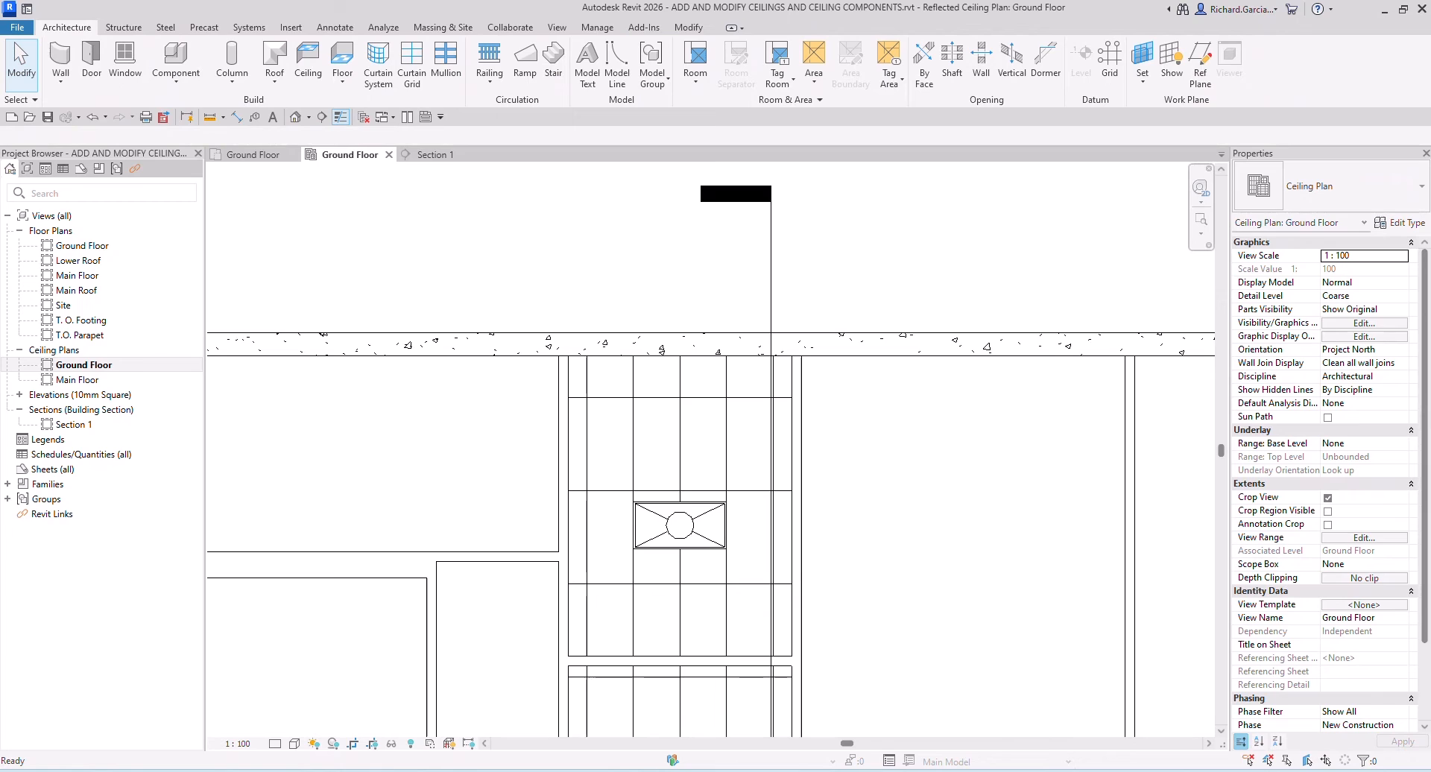
Rotate the placed troffer by 90 degrees so its long side runs parallel to the long grid lines, and deselect it.
{"action": "scroll", "coordinate": [722, 594], "scroll_direction": "up", "scroll_amount": 4}
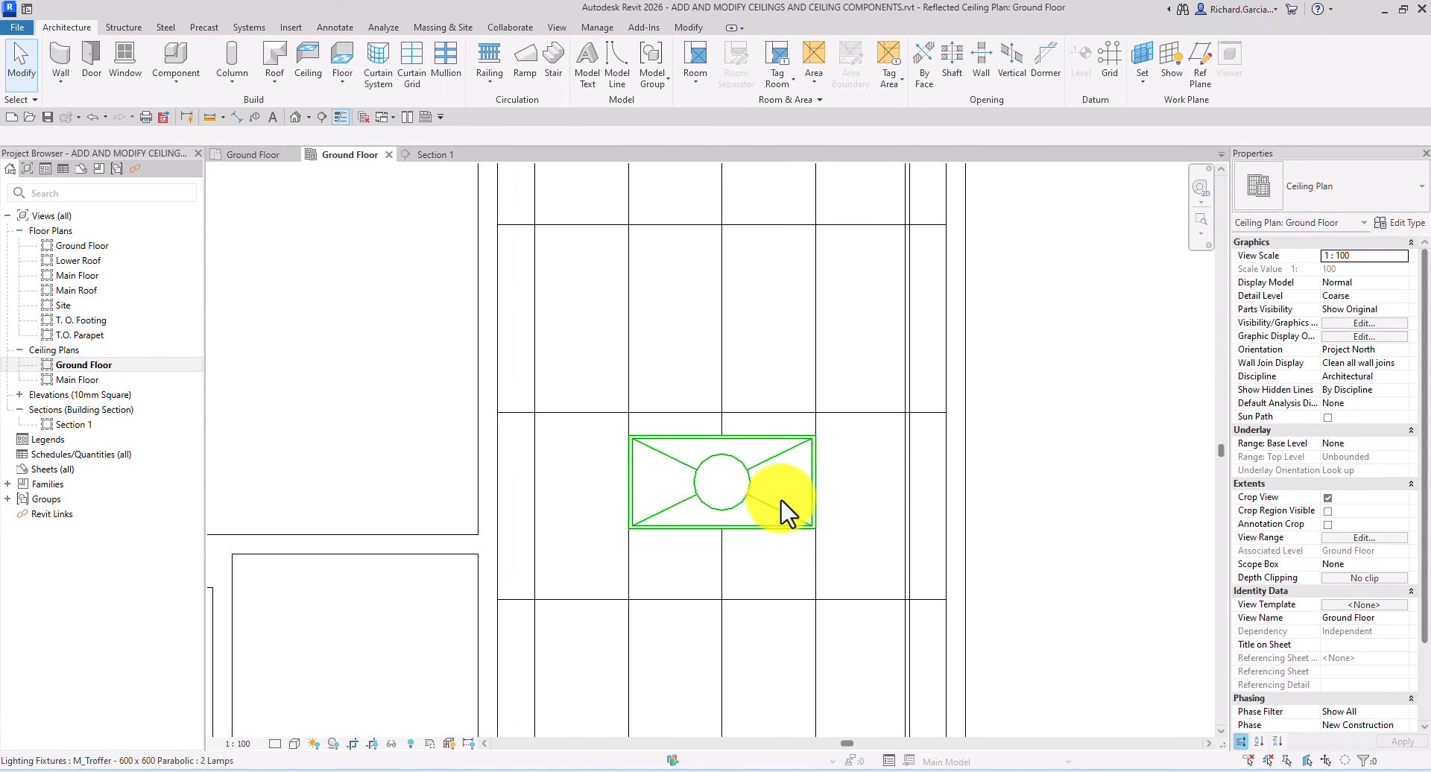
{"action": "left_click", "coordinate": [783, 517]}
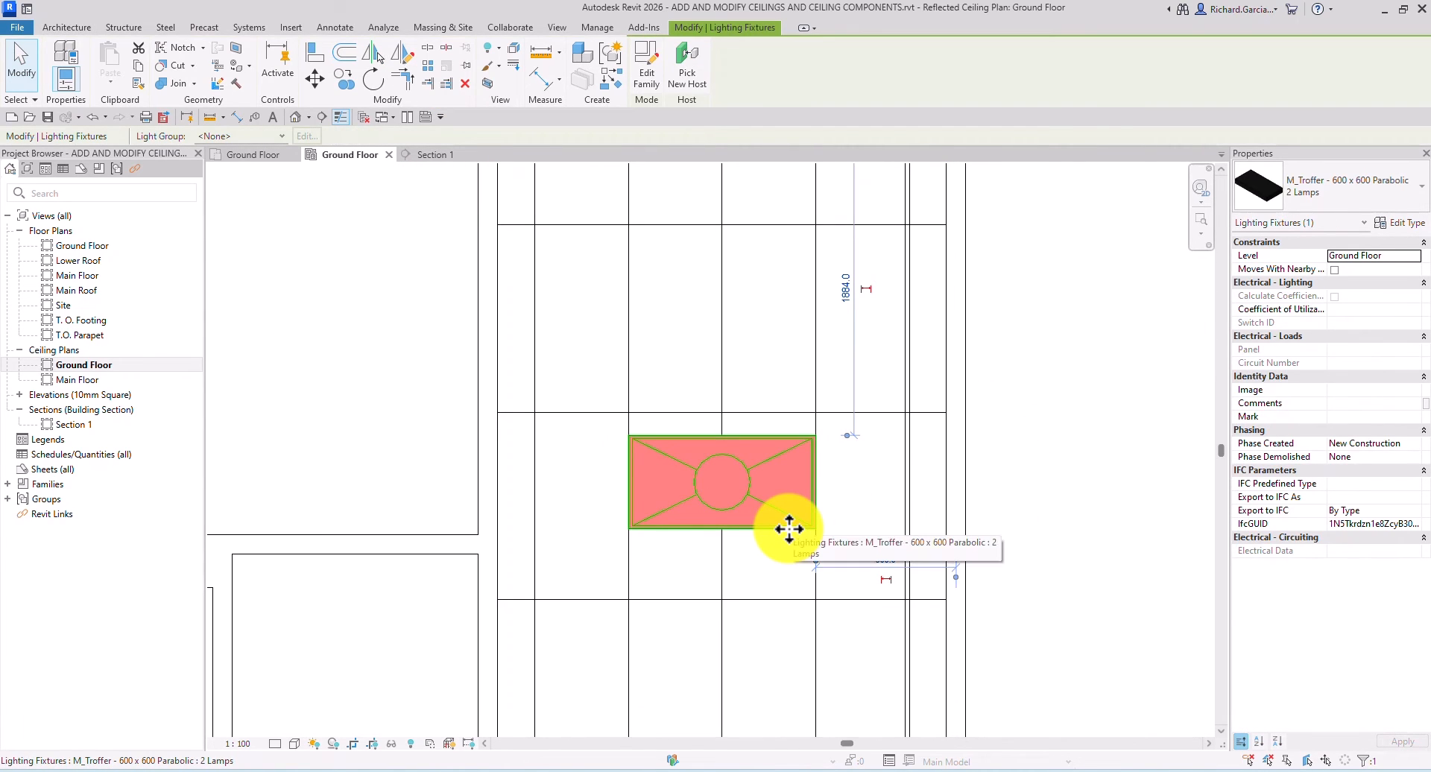
{"action": "key", "text": "space"}
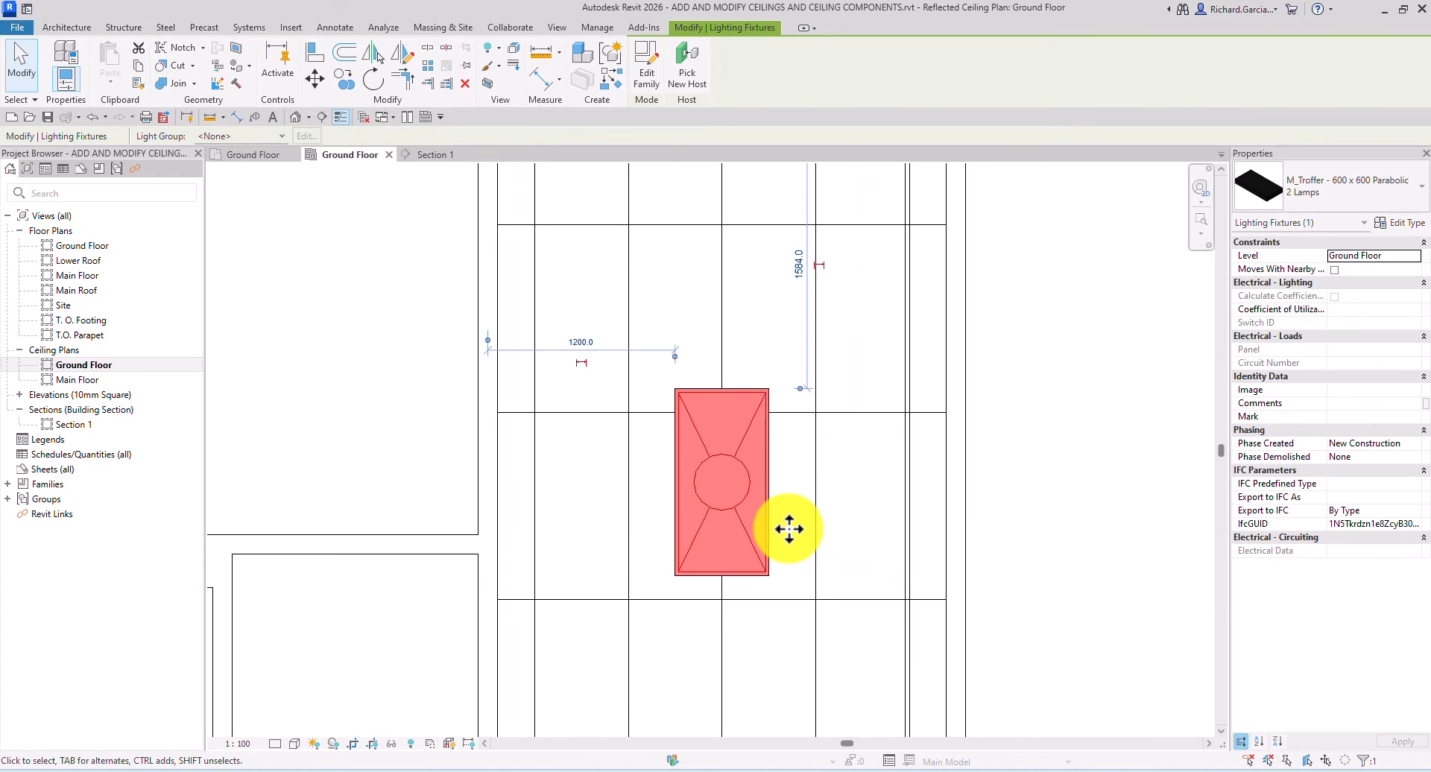
{"action": "key", "text": "space"}
{"action": "key", "text": "space"}
{"action": "key", "text": "space"}
{"action": "key", "text": "space"}
{"action": "key", "text": "space"}
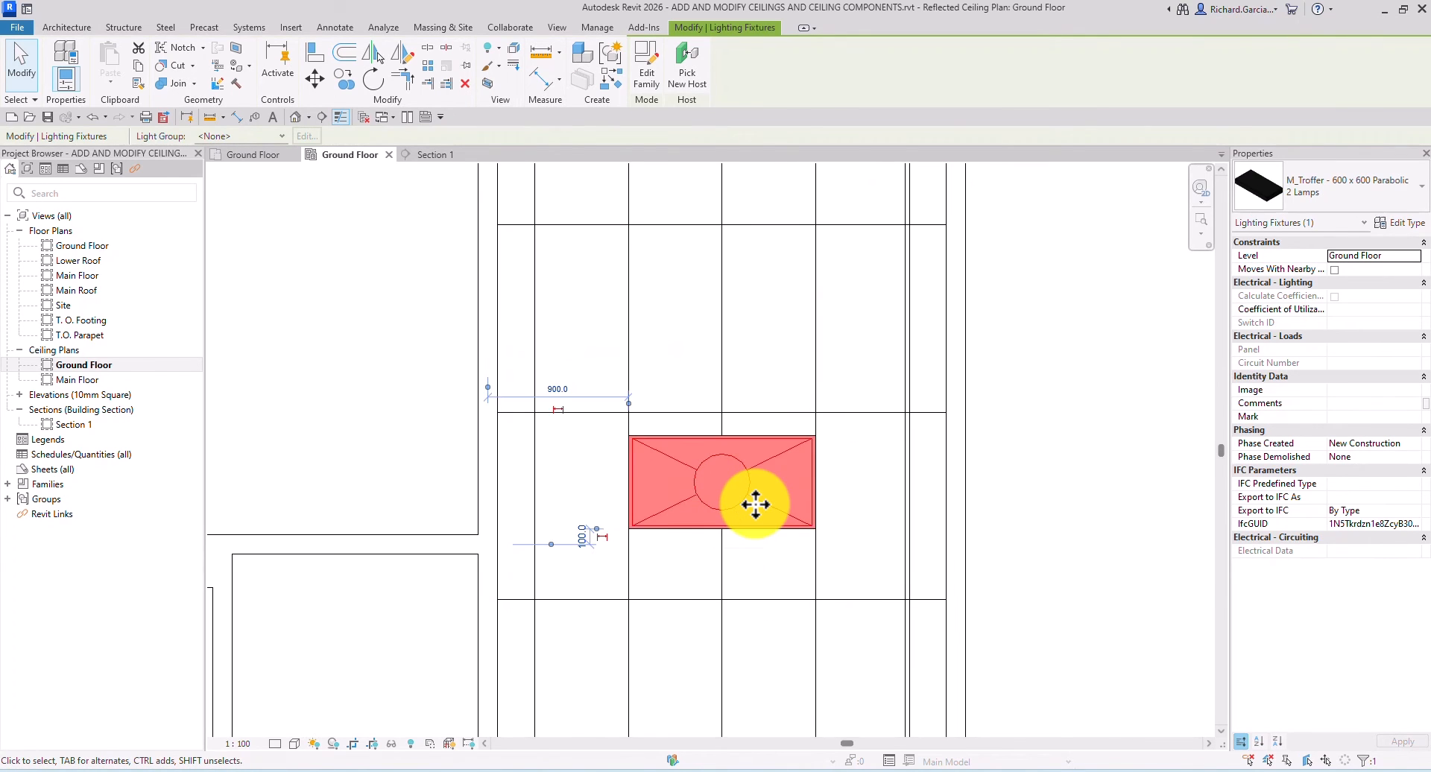
{"action": "key", "text": "space"}
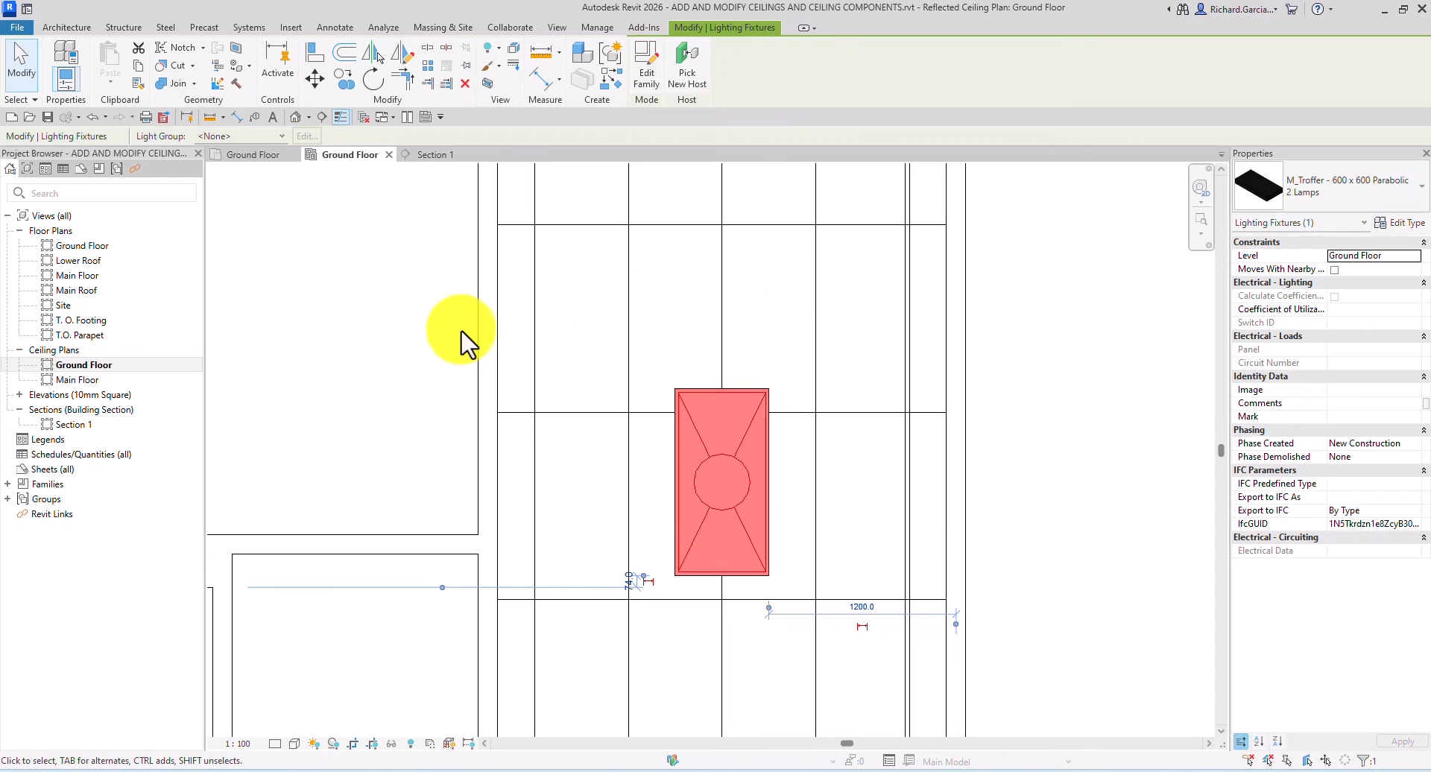
{"action": "left_click", "coordinate": [425, 320]}
Align the troffer's right edge with the vertical ceiling grid line just to its right.
{"action": "scroll", "coordinate": [437, 320], "scroll_direction": "down", "scroll_amount": 3}
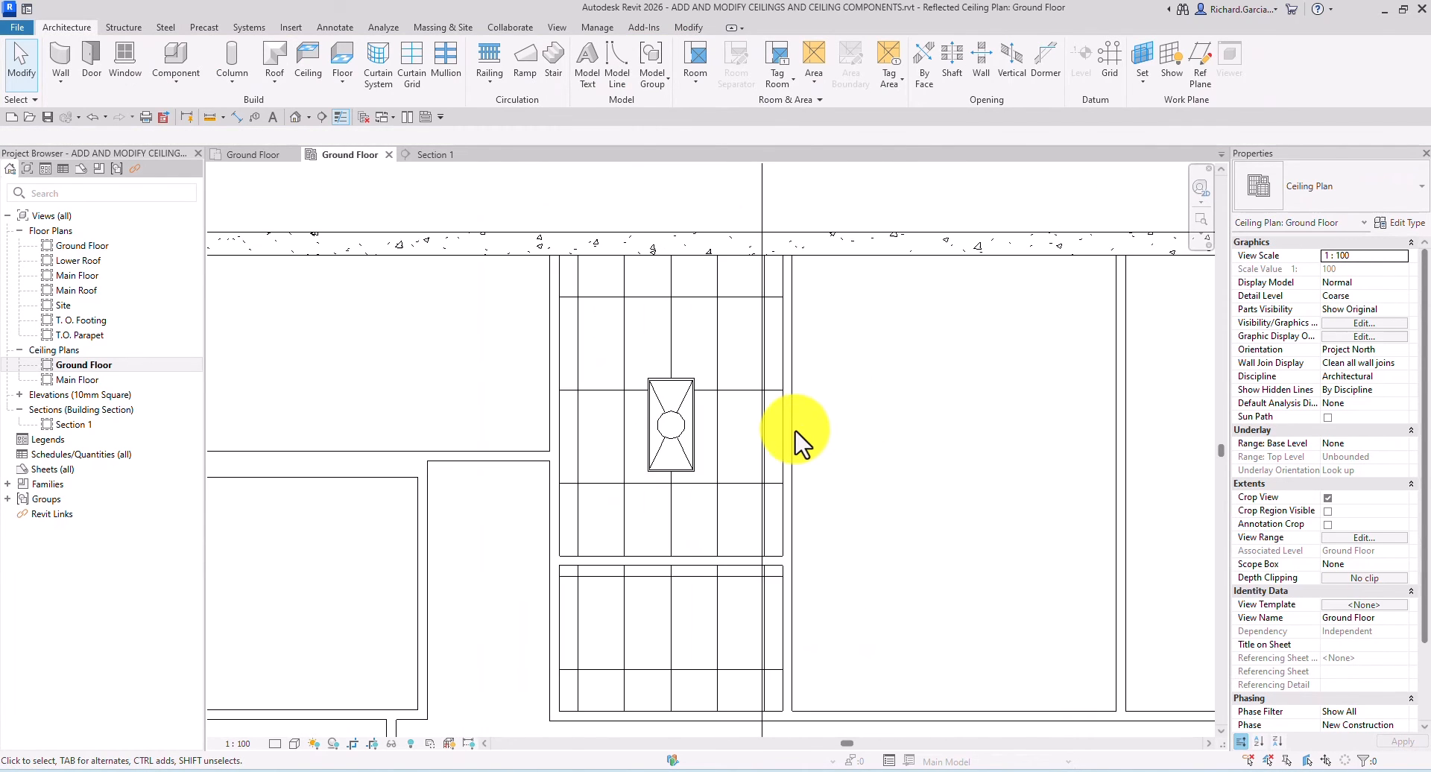
{"action": "scroll", "coordinate": [715, 432], "scroll_direction": "up", "scroll_amount": 2}
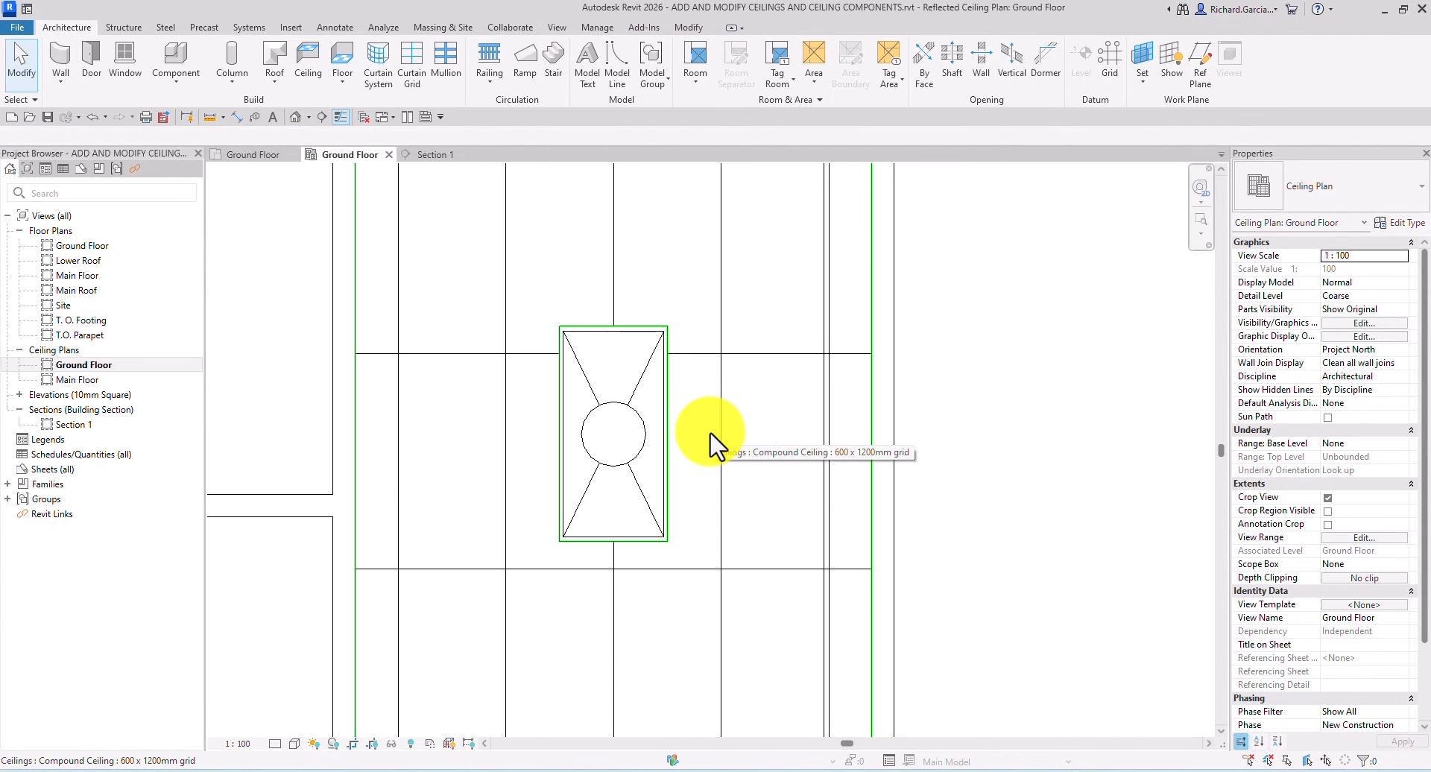
{"action": "left_click", "coordinate": [684, 26]}
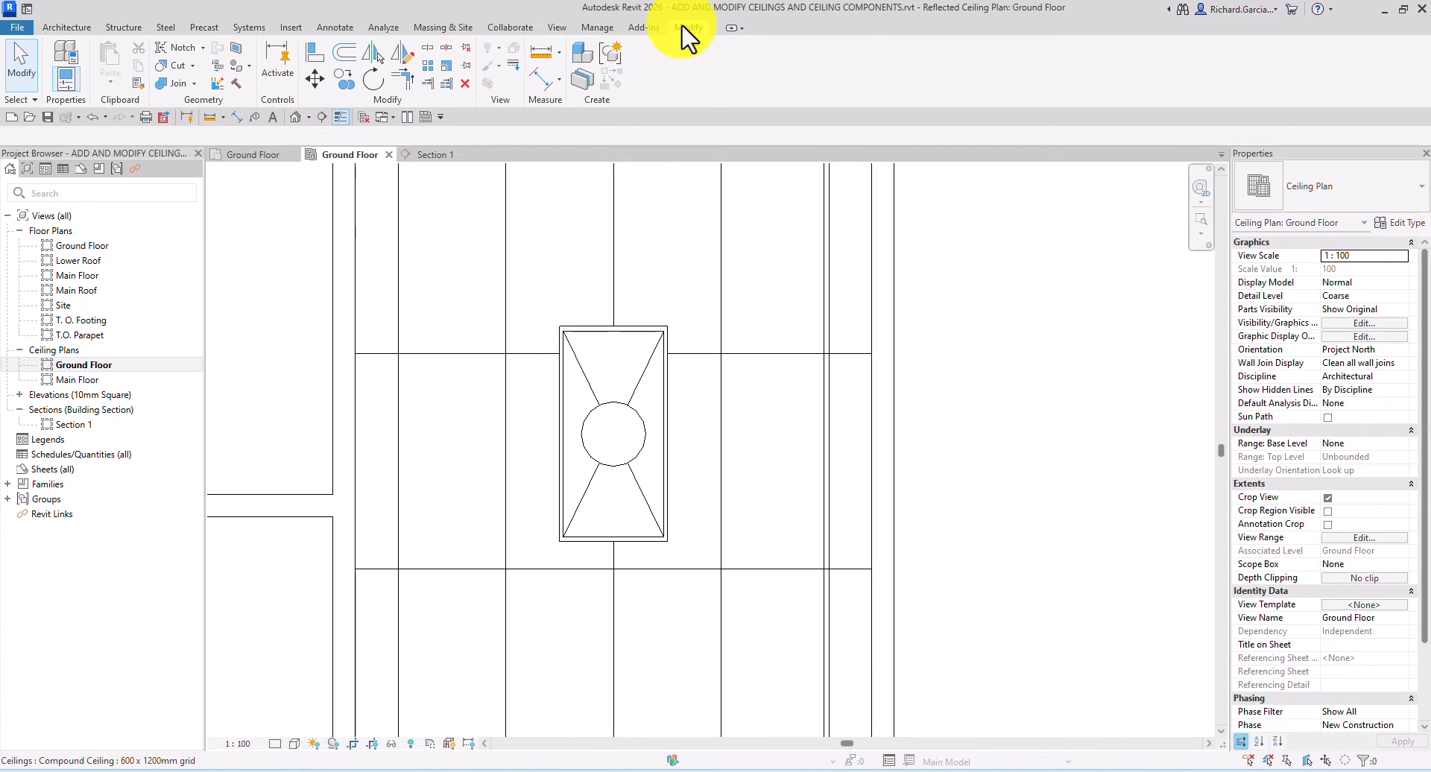
{"action": "left_click", "coordinate": [313, 56]}
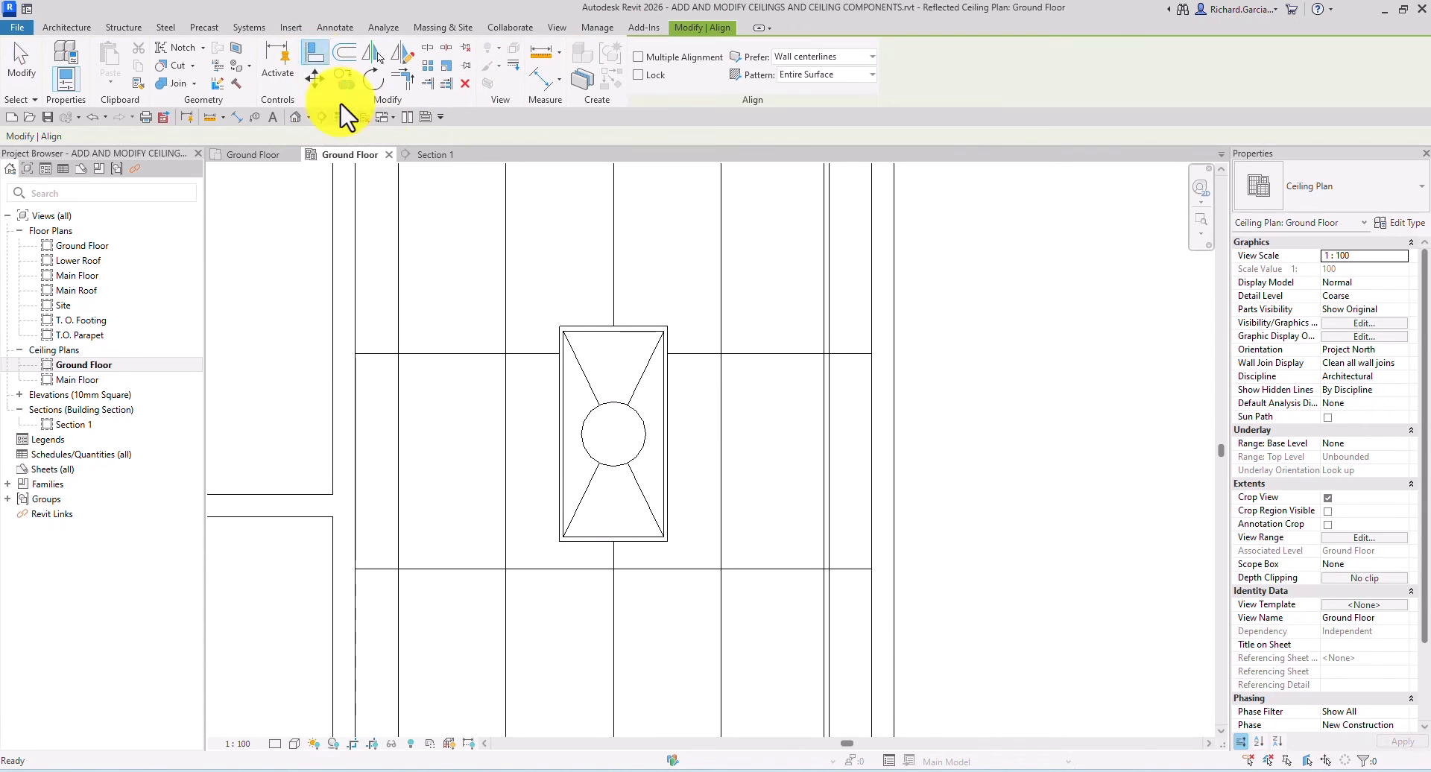
{"action": "left_click", "coordinate": [723, 472]}
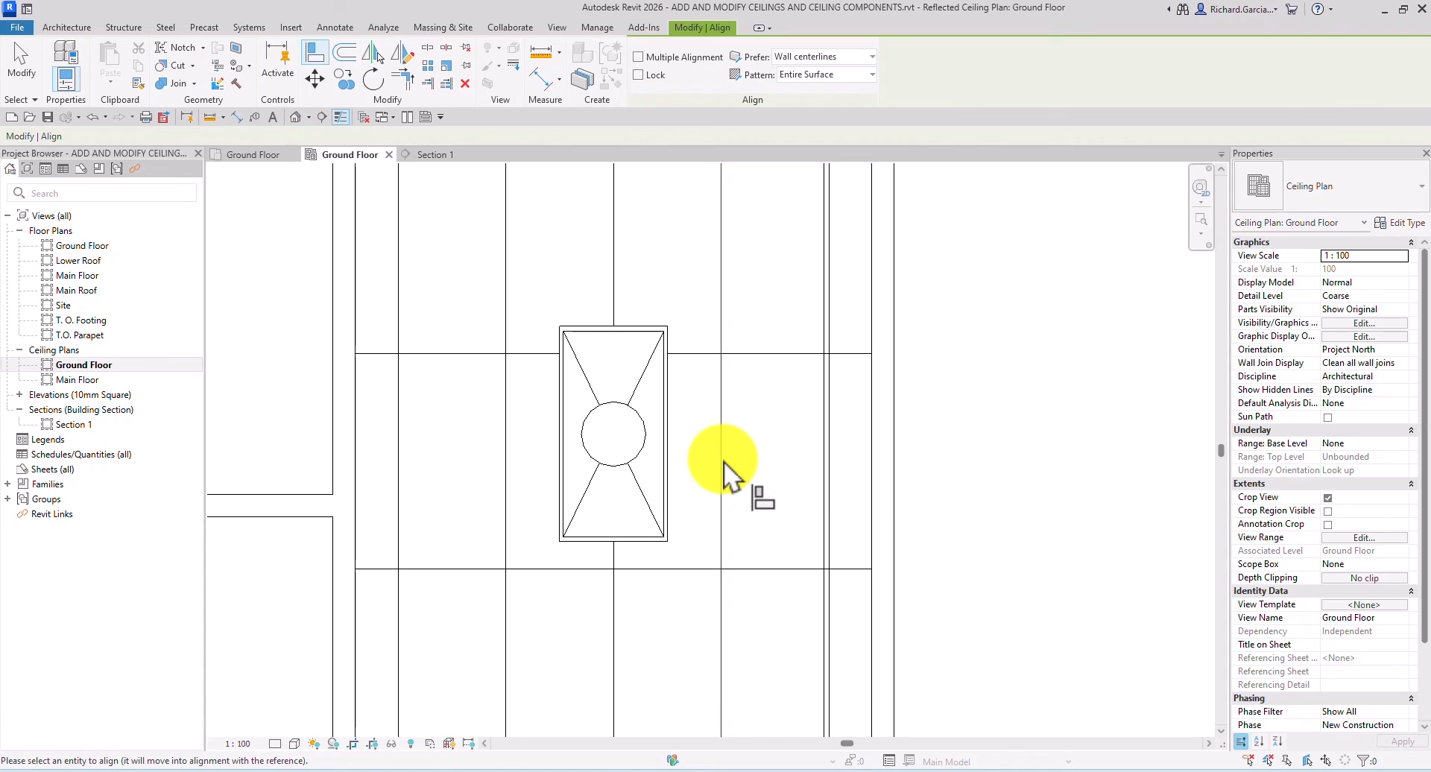
{"action": "left_click", "coordinate": [672, 453]}
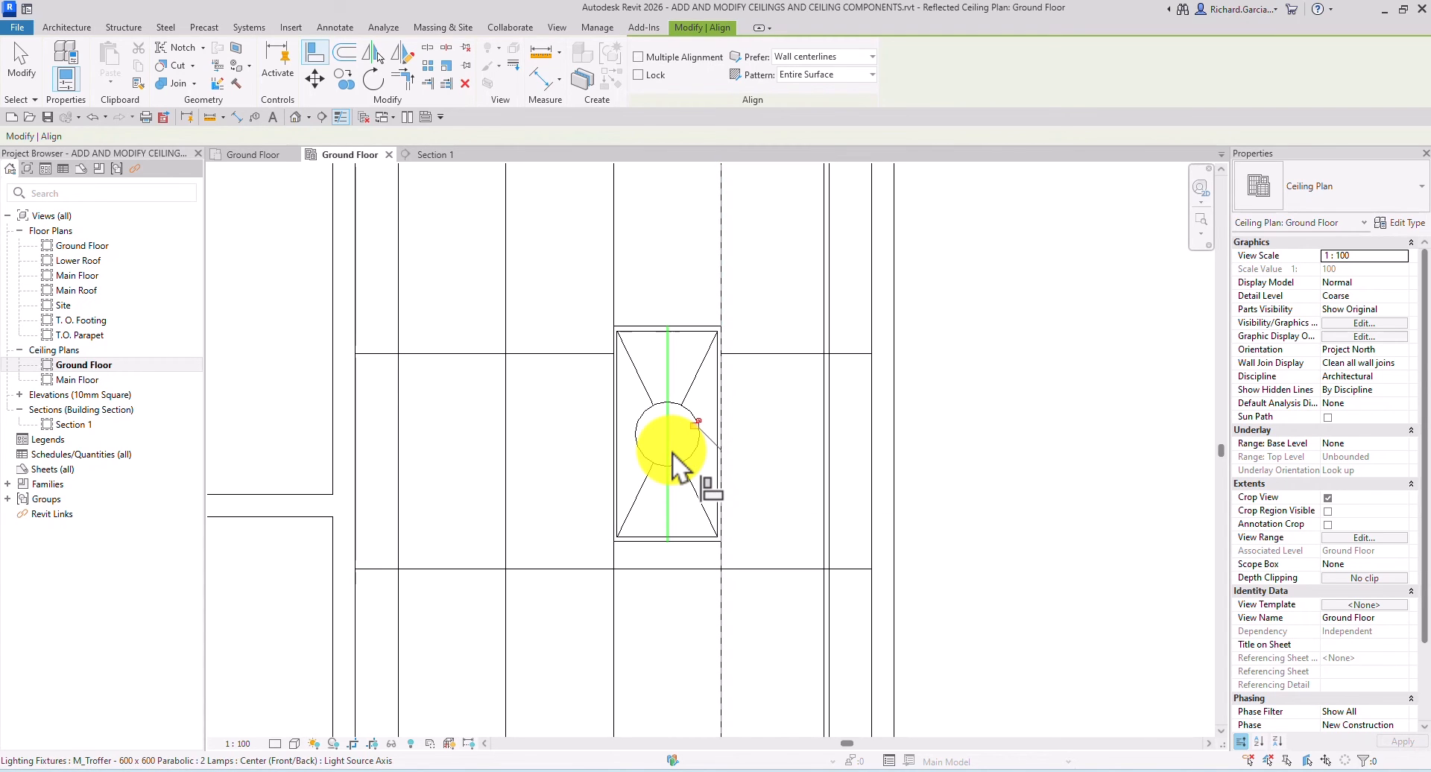
Align the troffer's lower edge with the horizontal grid line below it and end the Align command.
{"action": "left_click", "coordinate": [314, 58]}
{"action": "left_click", "coordinate": [674, 571]}
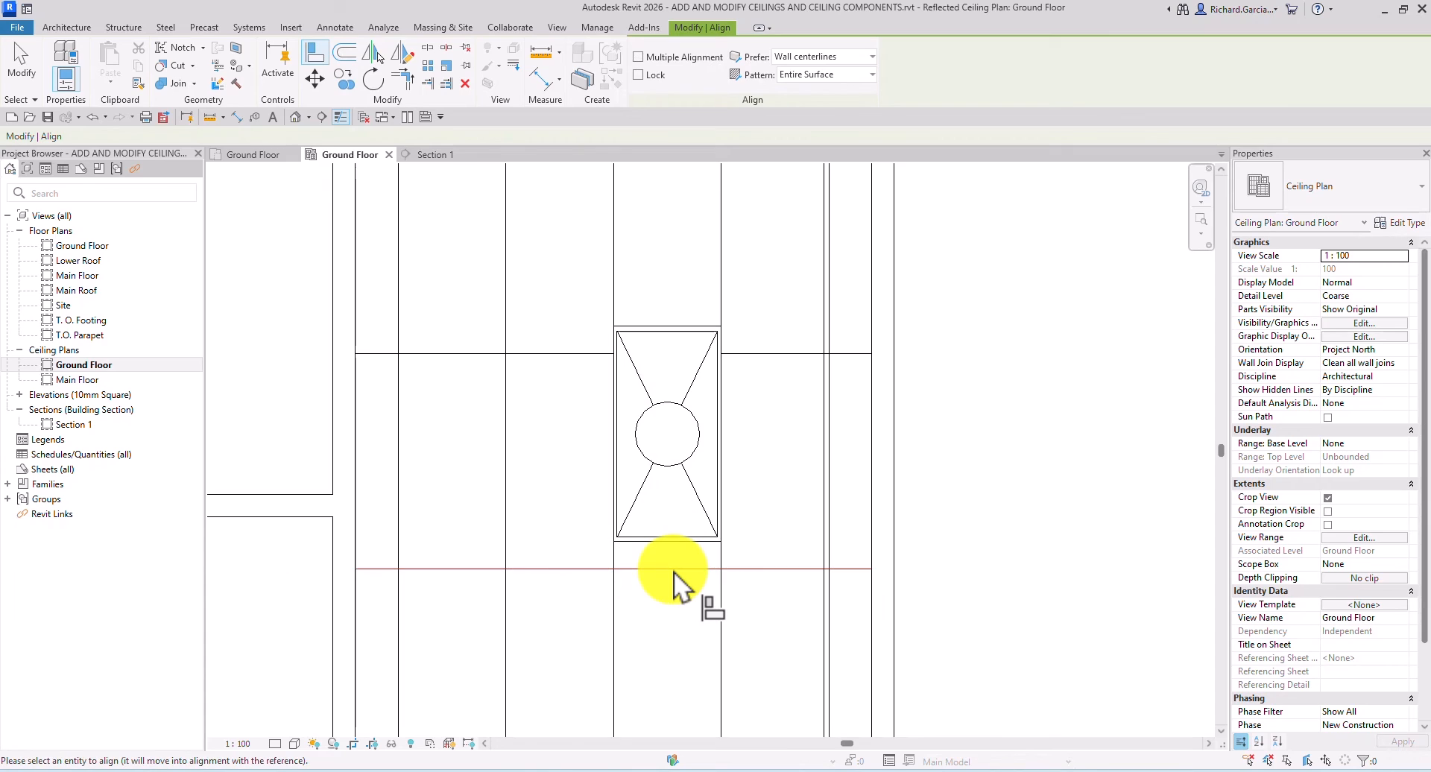
{"action": "left_click", "coordinate": [680, 545]}
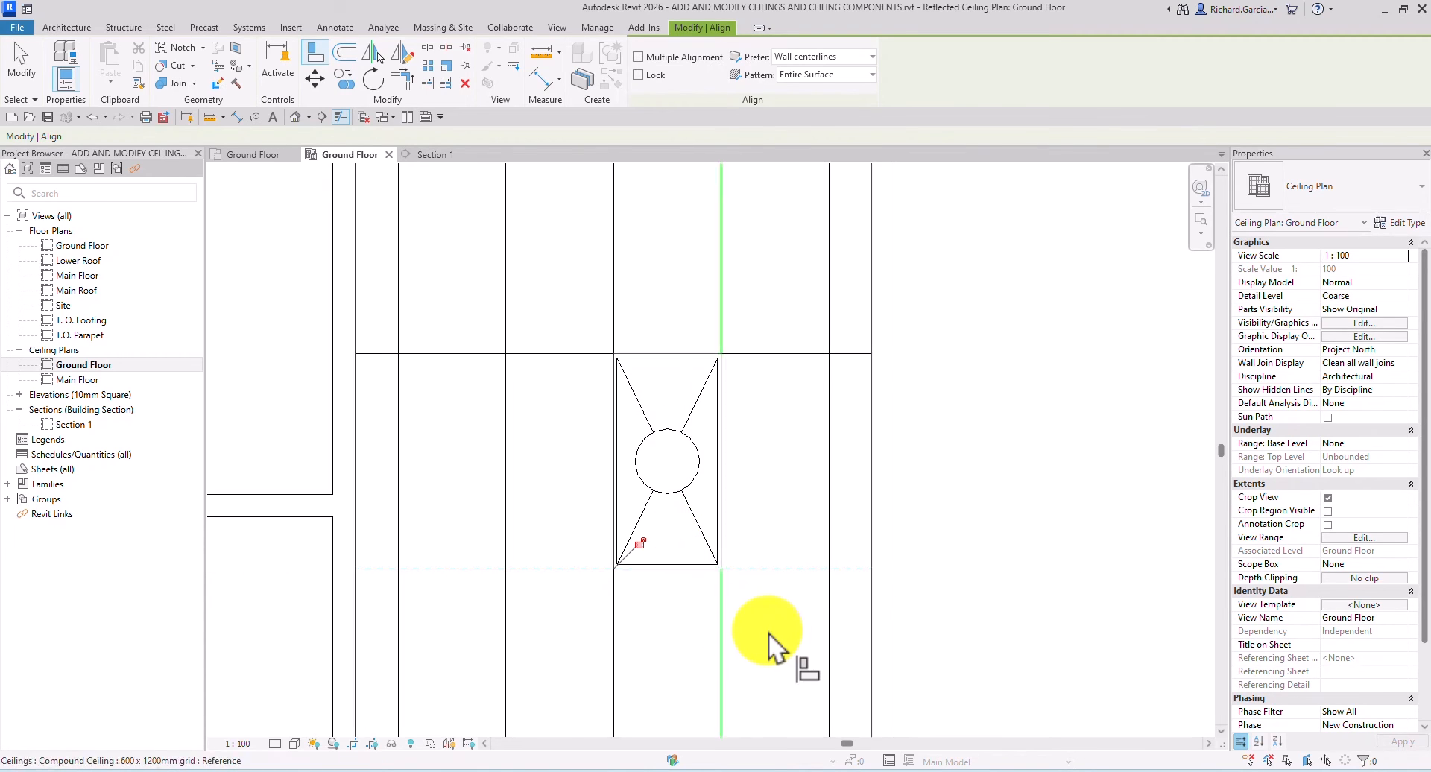
{"action": "left_click", "coordinate": [21, 63]}
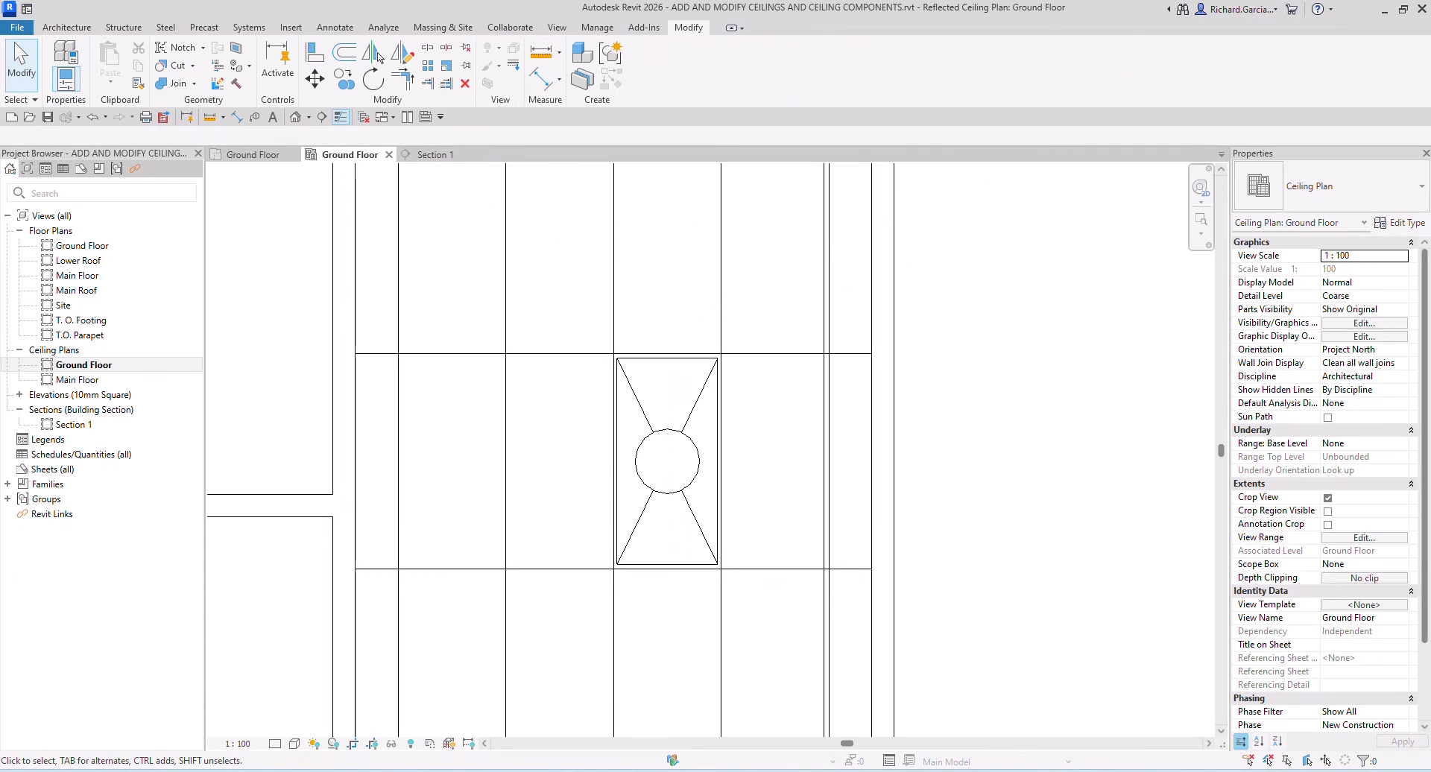
{"action": "scroll", "coordinate": [709, 457], "scroll_direction": "down", "scroll_amount": 3}
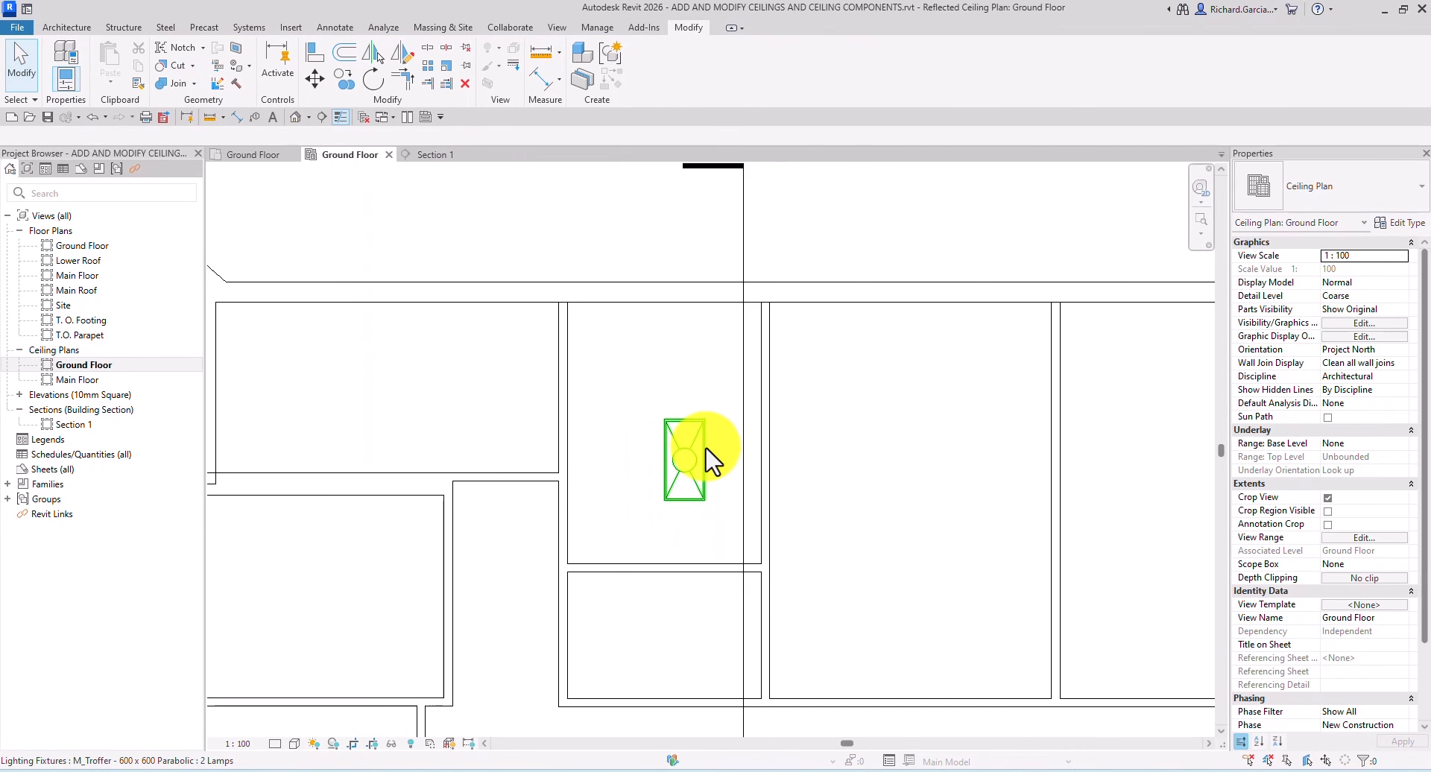
{"action": "middle_click_drag", "start_coordinate": [793, 501], "coordinate": [837, 417]}
{"action": "scroll", "coordinate": [738, 530], "scroll_direction": "up", "scroll_amount": 2}
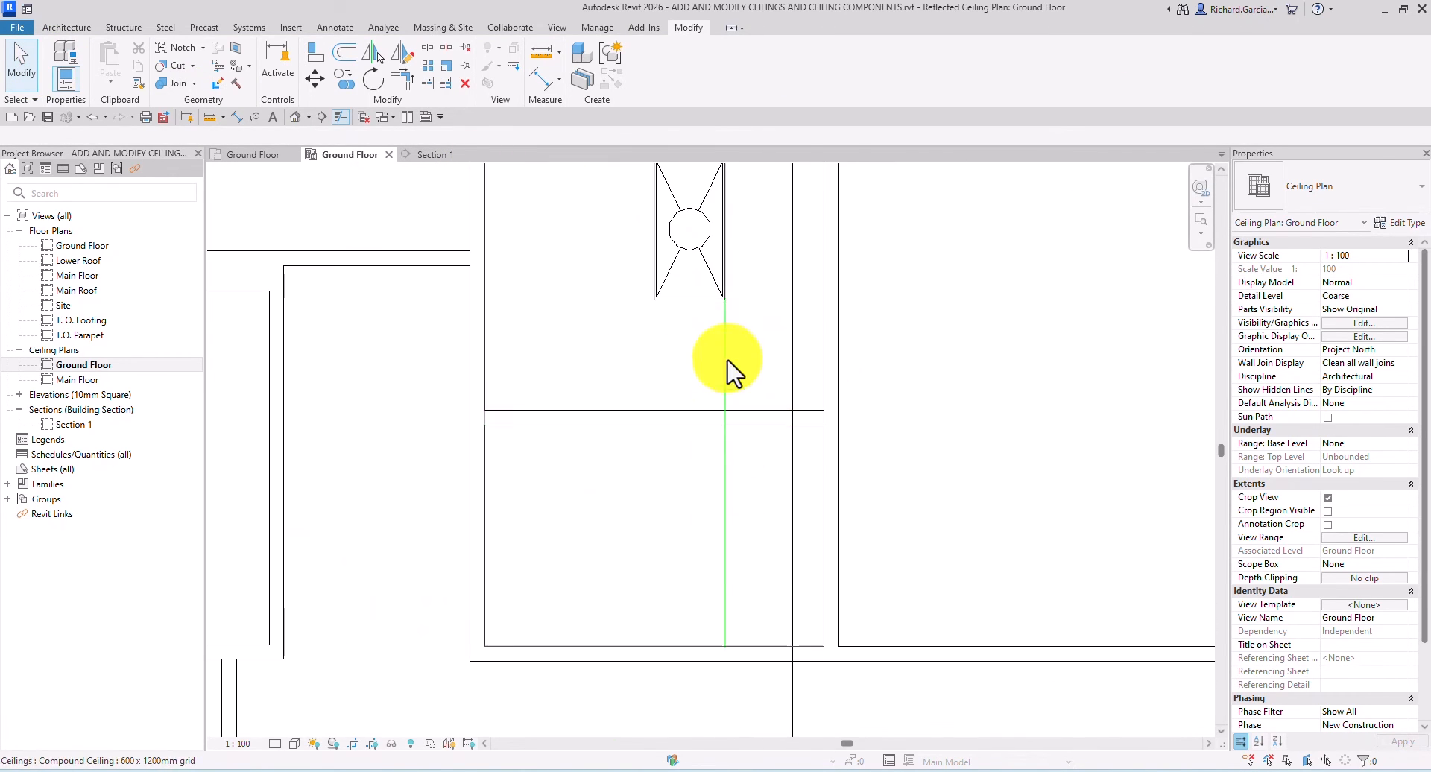
Copy the troffer straight down from its lower-left grid intersection to the second grid intersection below it, inside the lower room's ceiling.
{"action": "left_click", "coordinate": [686, 244]}
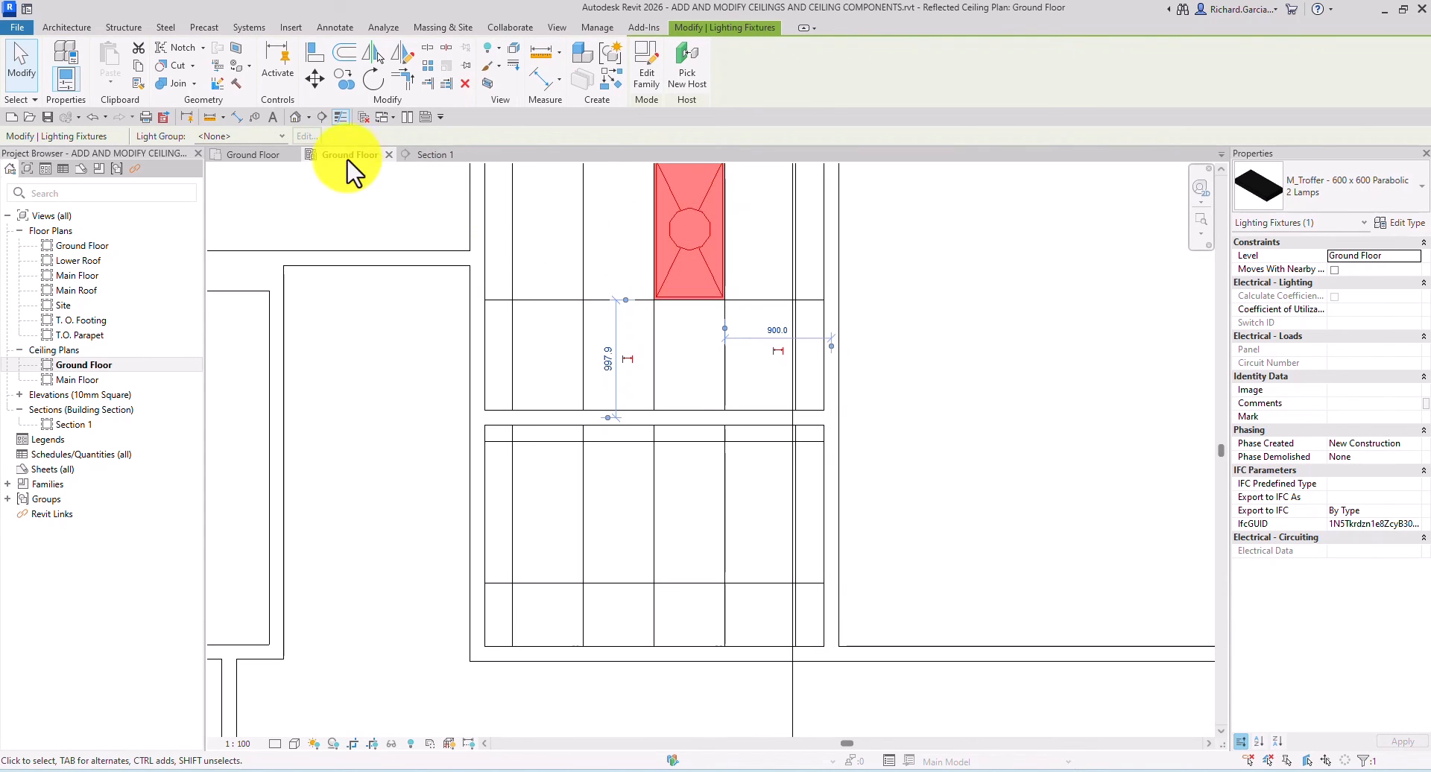
{"action": "left_click", "coordinate": [344, 82]}
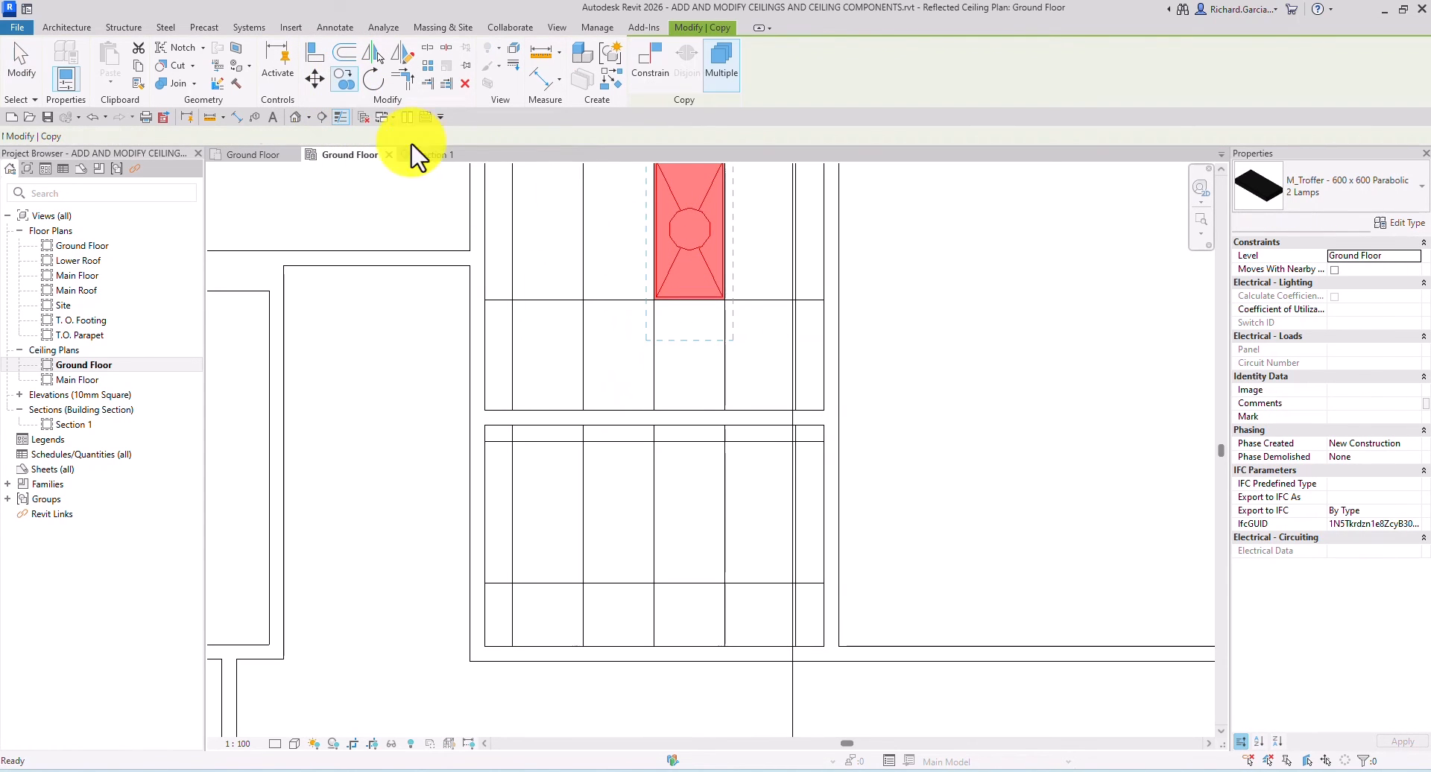
{"action": "left_click", "coordinate": [654, 301]}
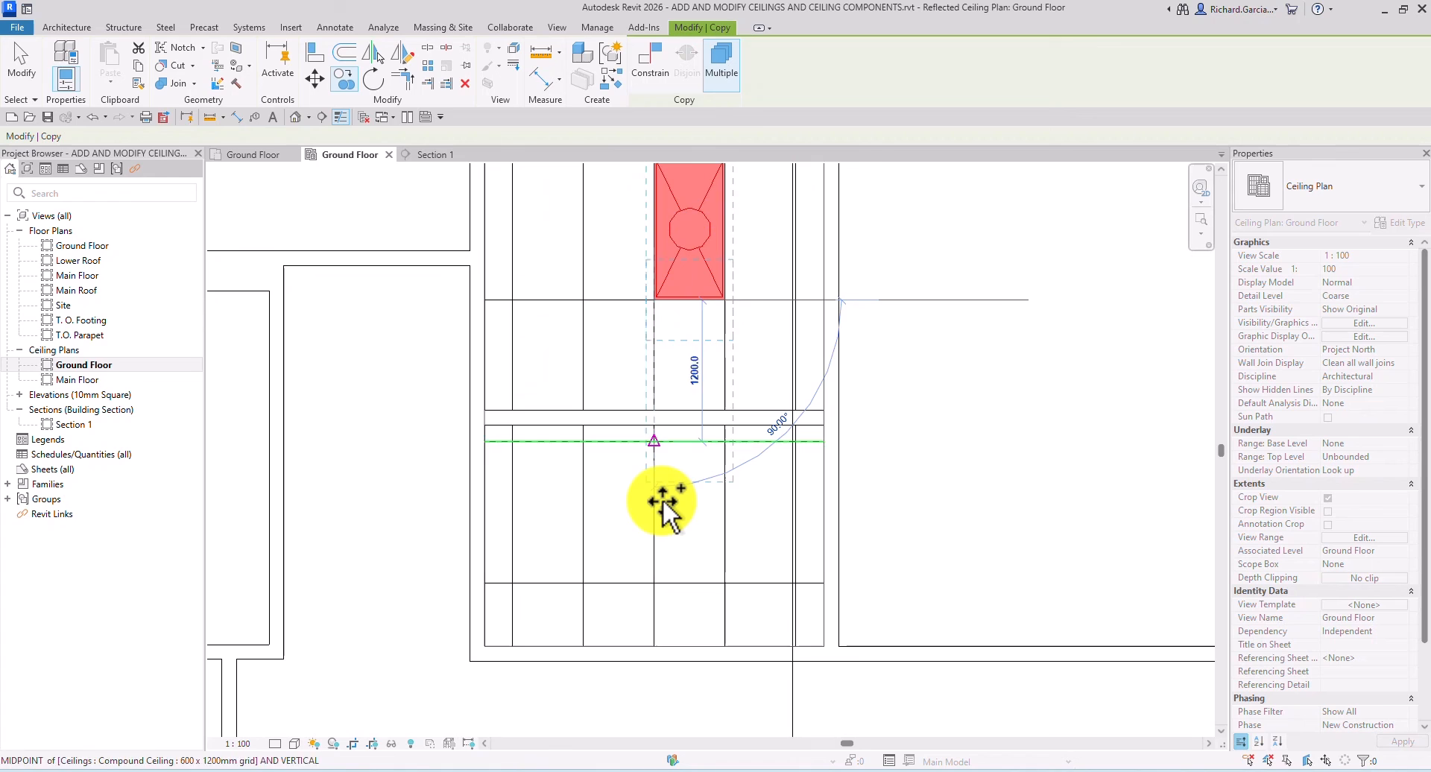
{"action": "left_click", "coordinate": [654, 583]}
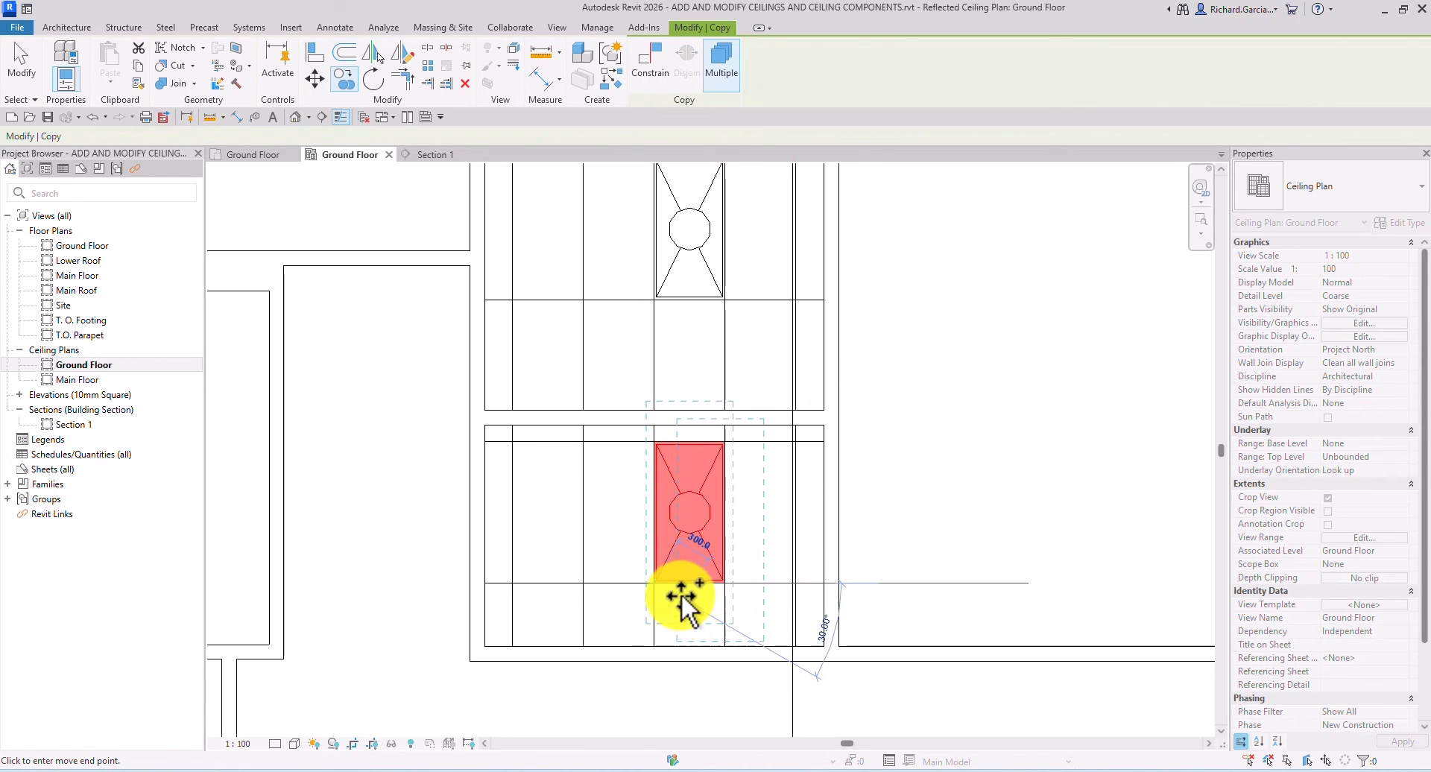
{"action": "left_click", "coordinate": [28, 75]}
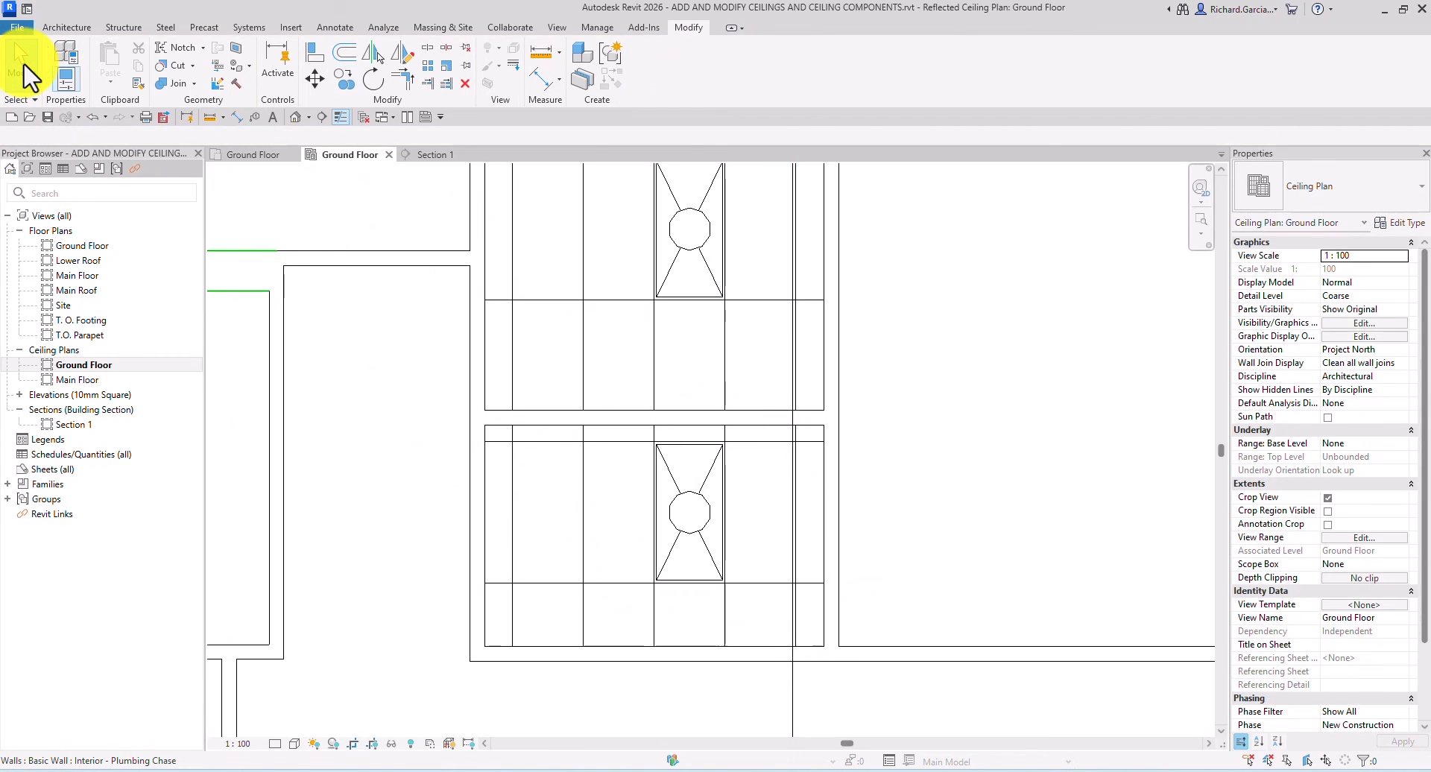
{"action": "scroll", "coordinate": [746, 447], "scroll_direction": "down", "scroll_amount": 3}
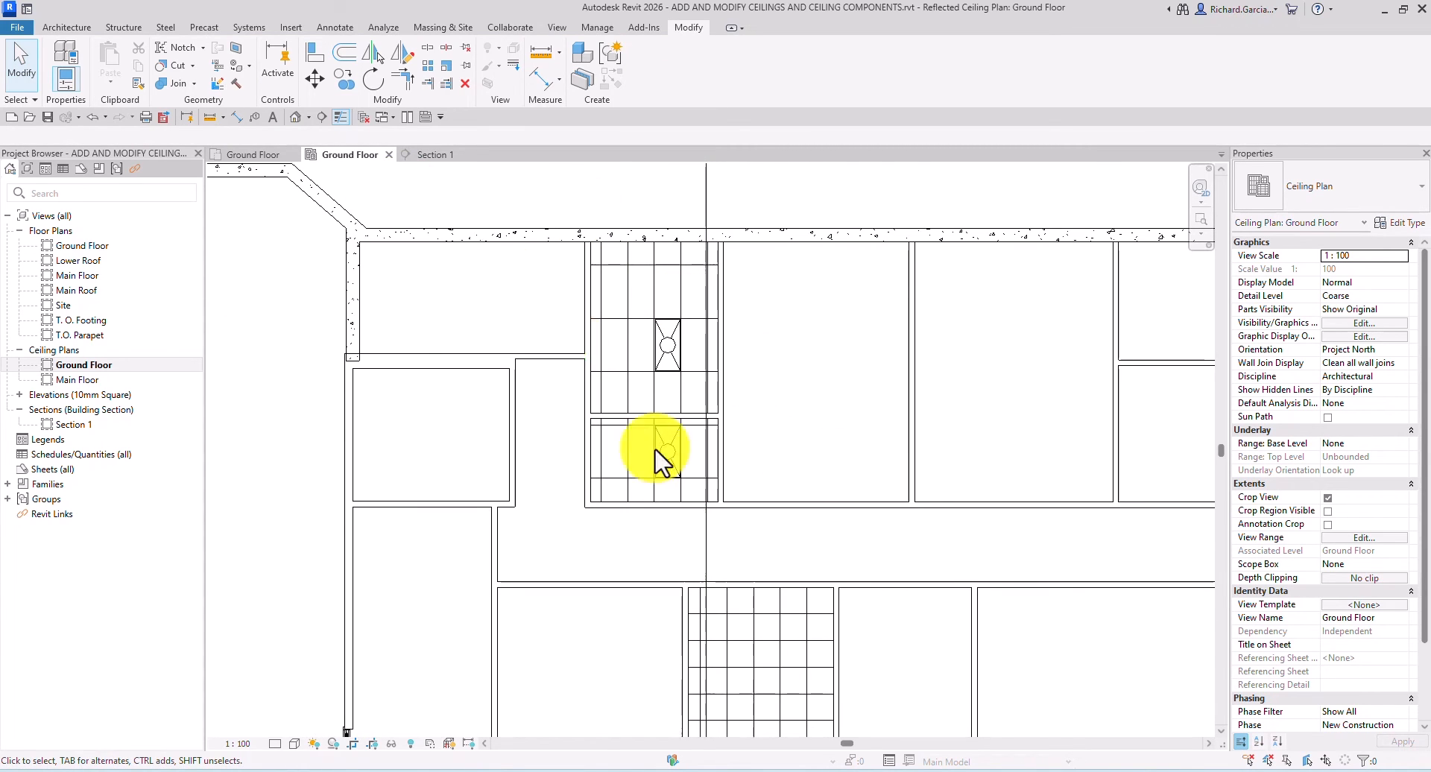
In Section 1, attach the top of the partition wall between the two troffers to the 600 x 1200mm grid ceiling and deselect it.
{"action": "left_click", "coordinate": [435, 155]}
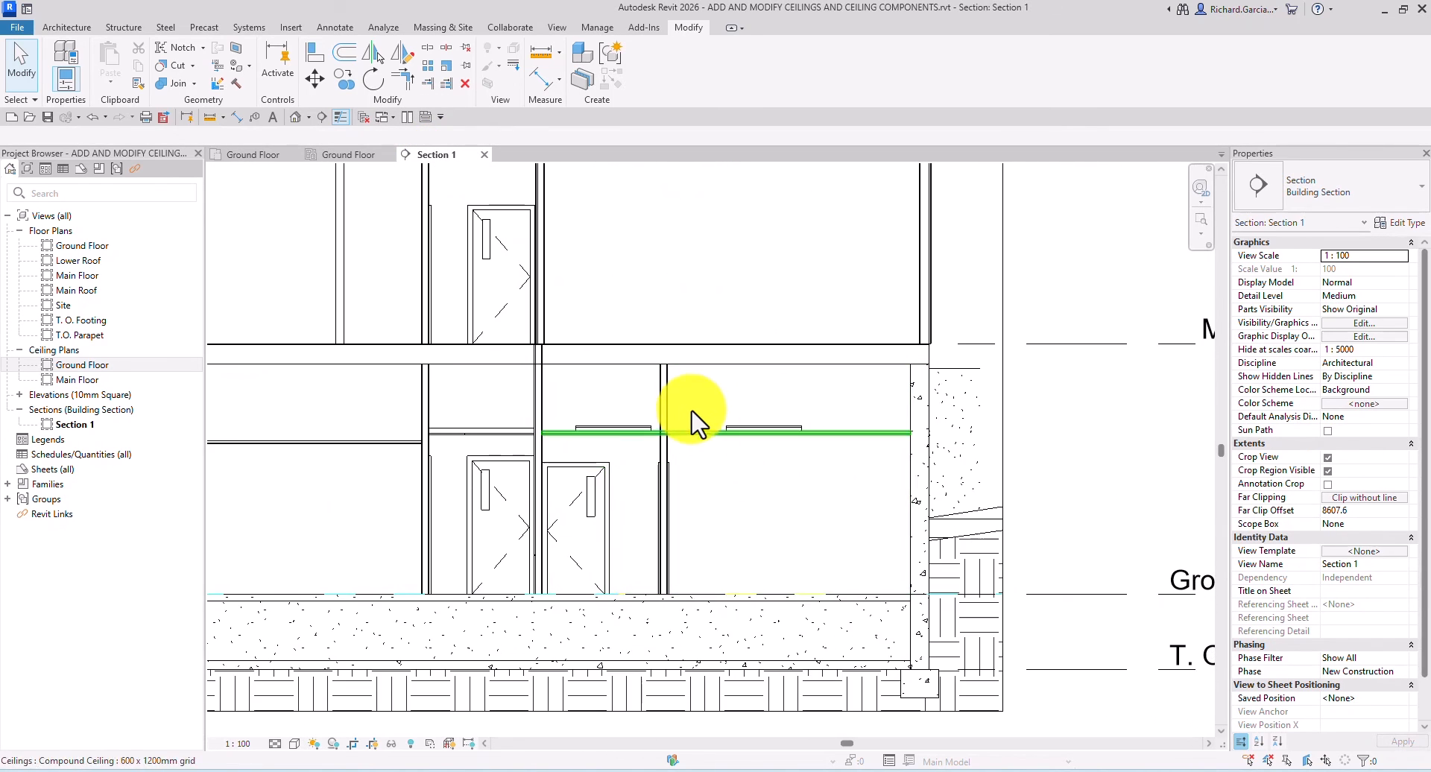
{"action": "scroll", "coordinate": [689, 418], "scroll_direction": "up", "scroll_amount": 2}
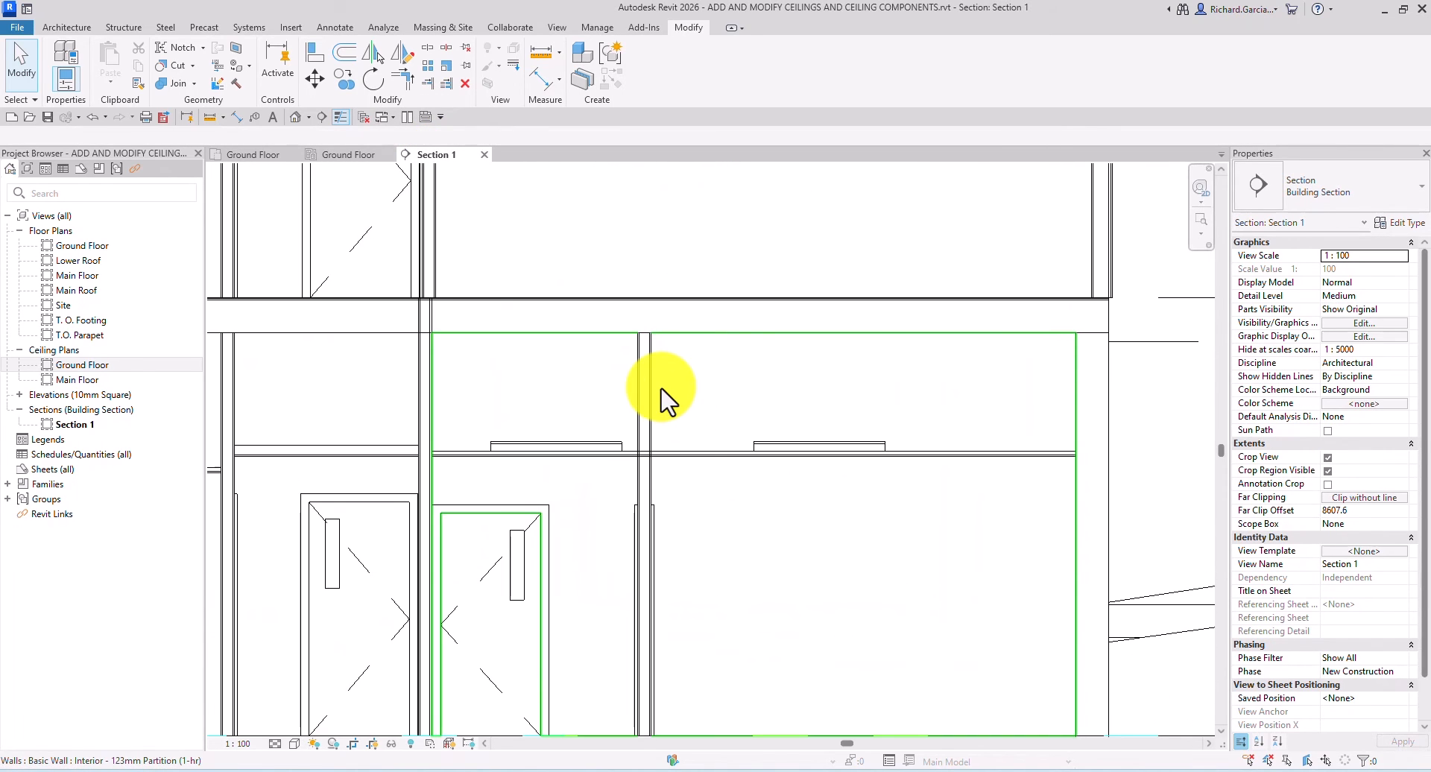
{"action": "left_click", "coordinate": [693, 460]}
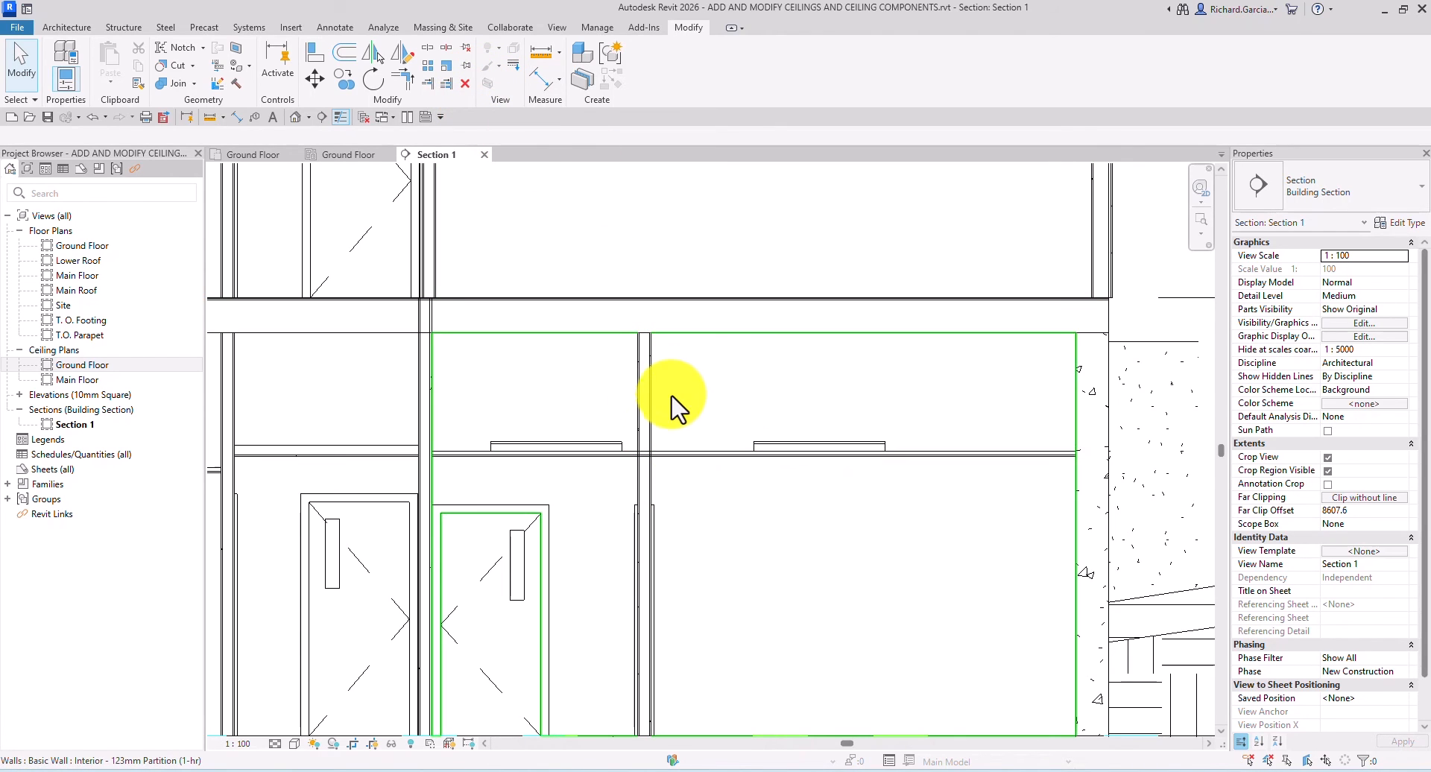
{"action": "left_click", "coordinate": [647, 399]}
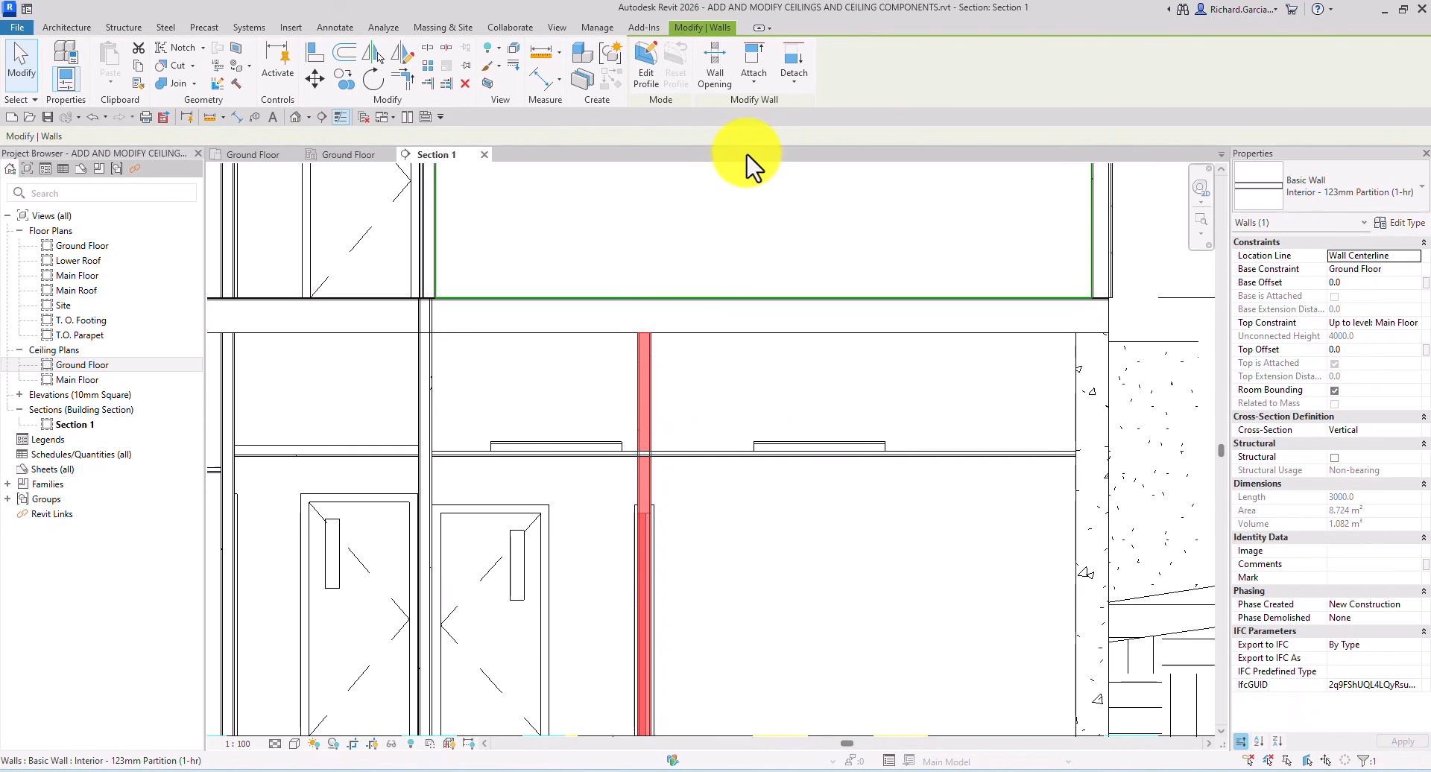
{"action": "left_click", "coordinate": [755, 54]}
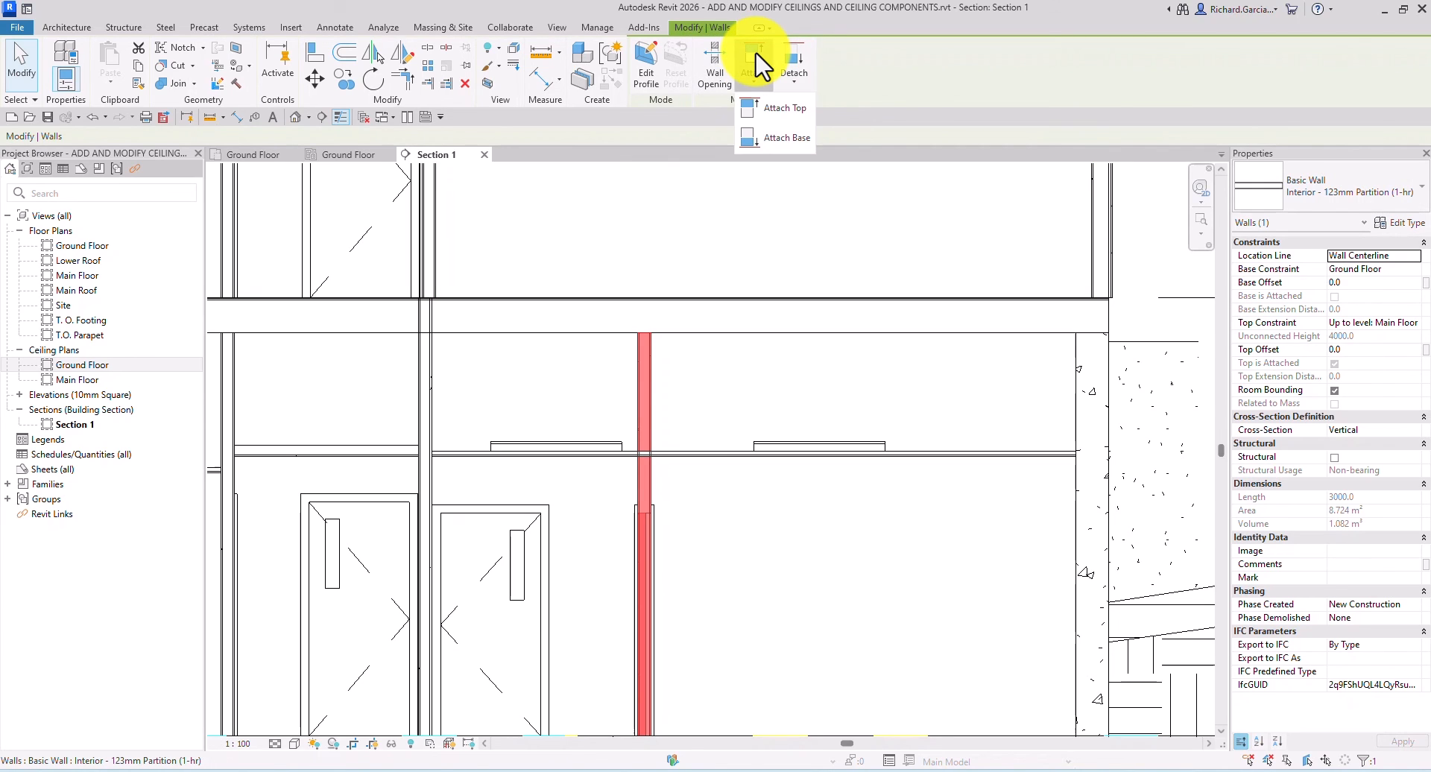
{"action": "left_click", "coordinate": [782, 117]}
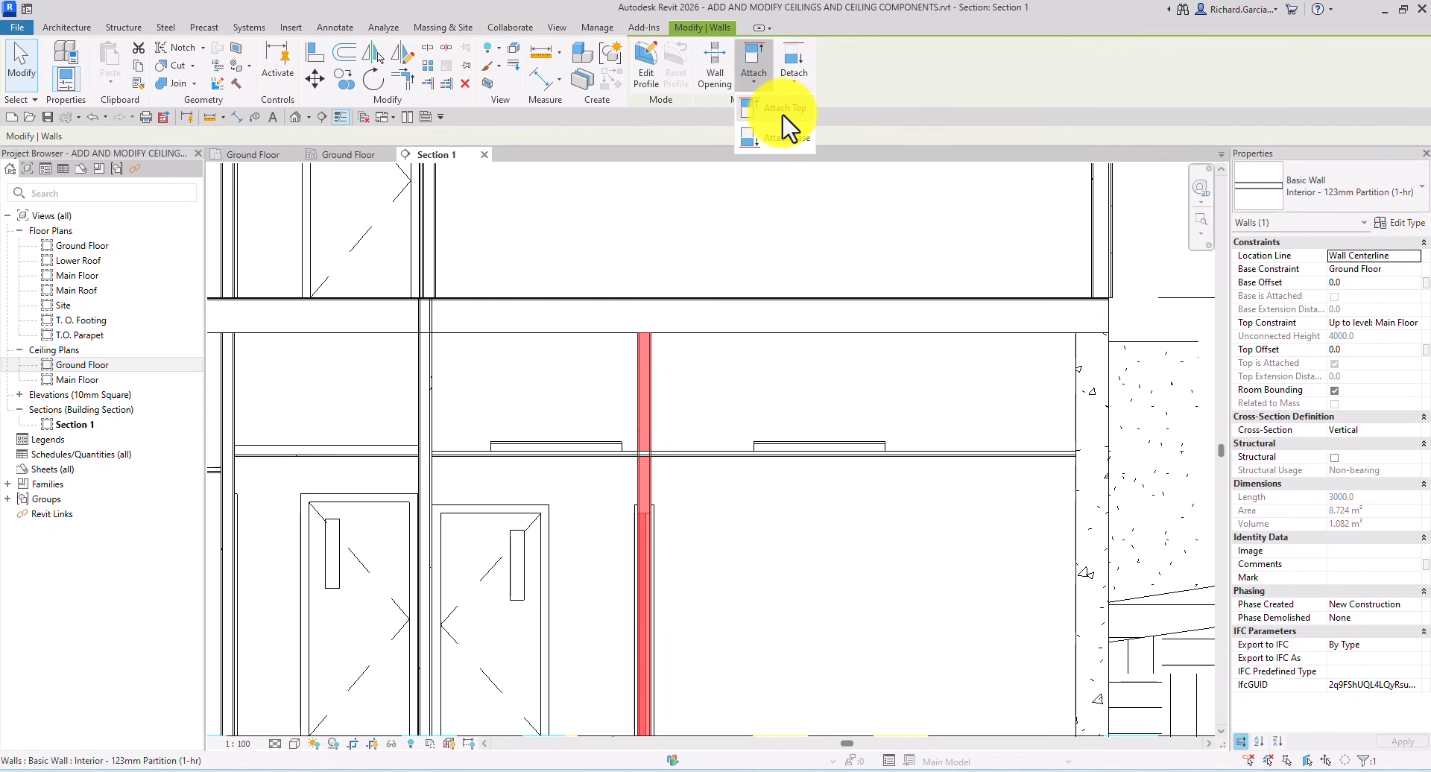
{"action": "left_click", "coordinate": [700, 459]}
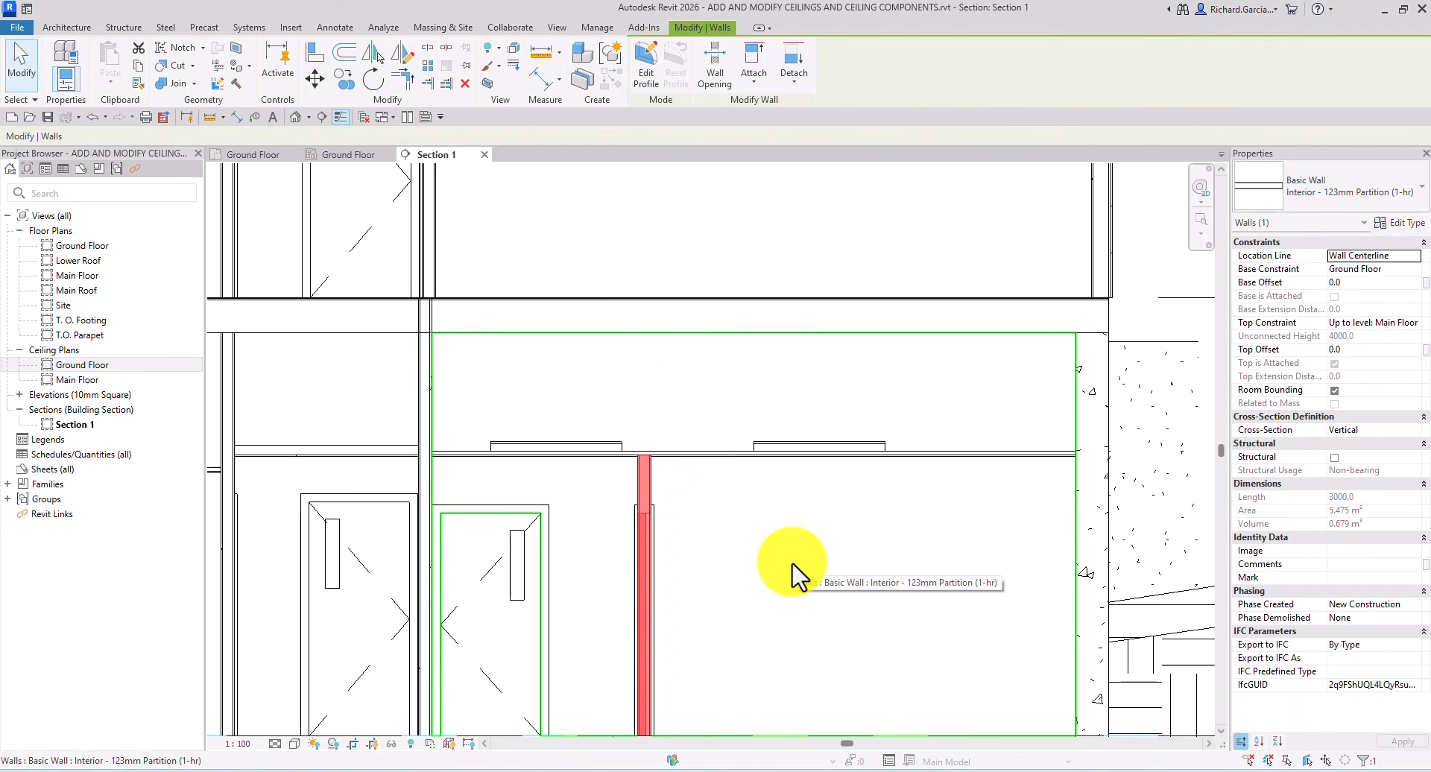
{"action": "left_click", "coordinate": [27, 84]}
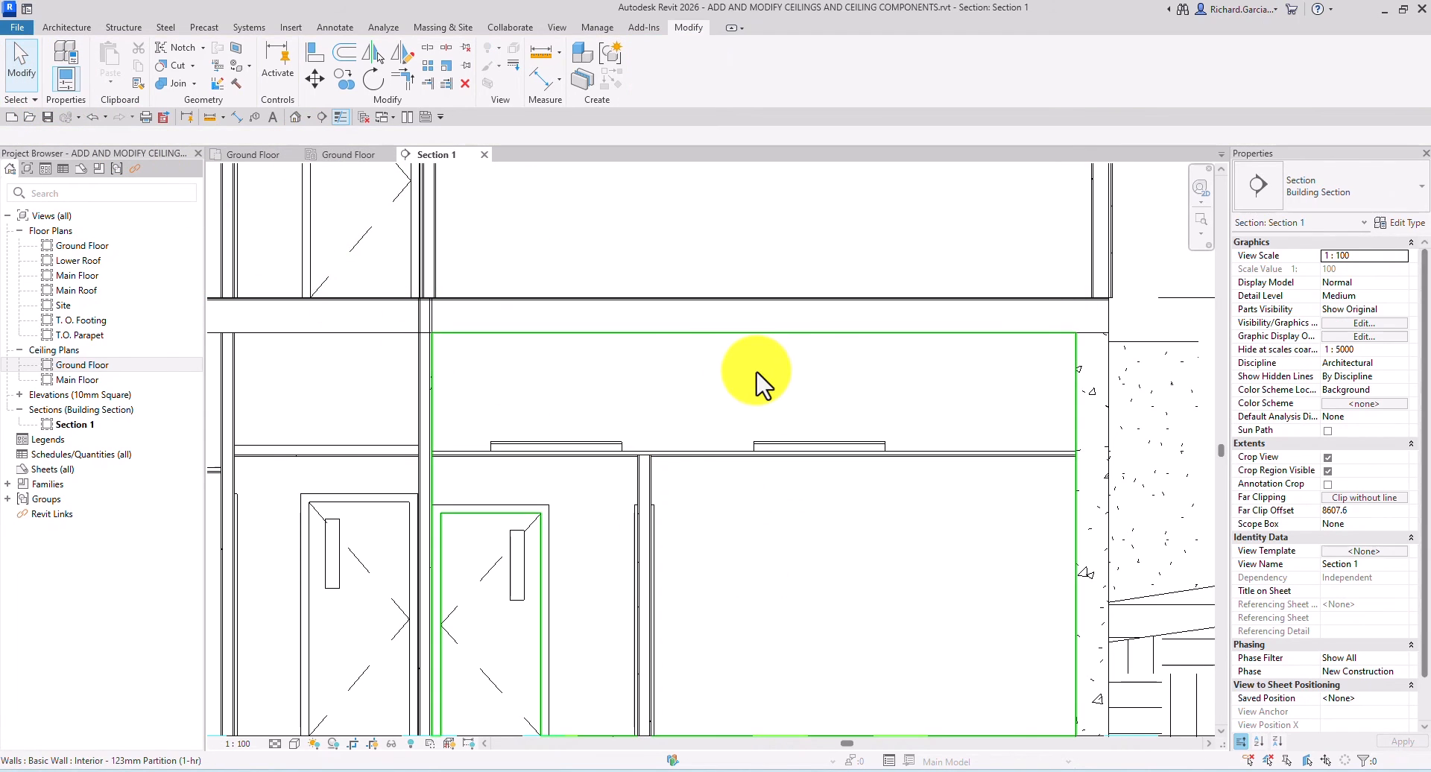
Select the troffer nearest the corridor and the ceiling of the large room in section, and isolate them with a 3D selection box.
{"action": "scroll", "coordinate": [758, 383], "scroll_direction": "down", "scroll_amount": 3}
{"action": "middle_click_drag", "start_coordinate": [760, 485], "coordinate": [949, 470]}
{"action": "scroll", "coordinate": [913, 473], "scroll_direction": "down", "scroll_amount": 1}
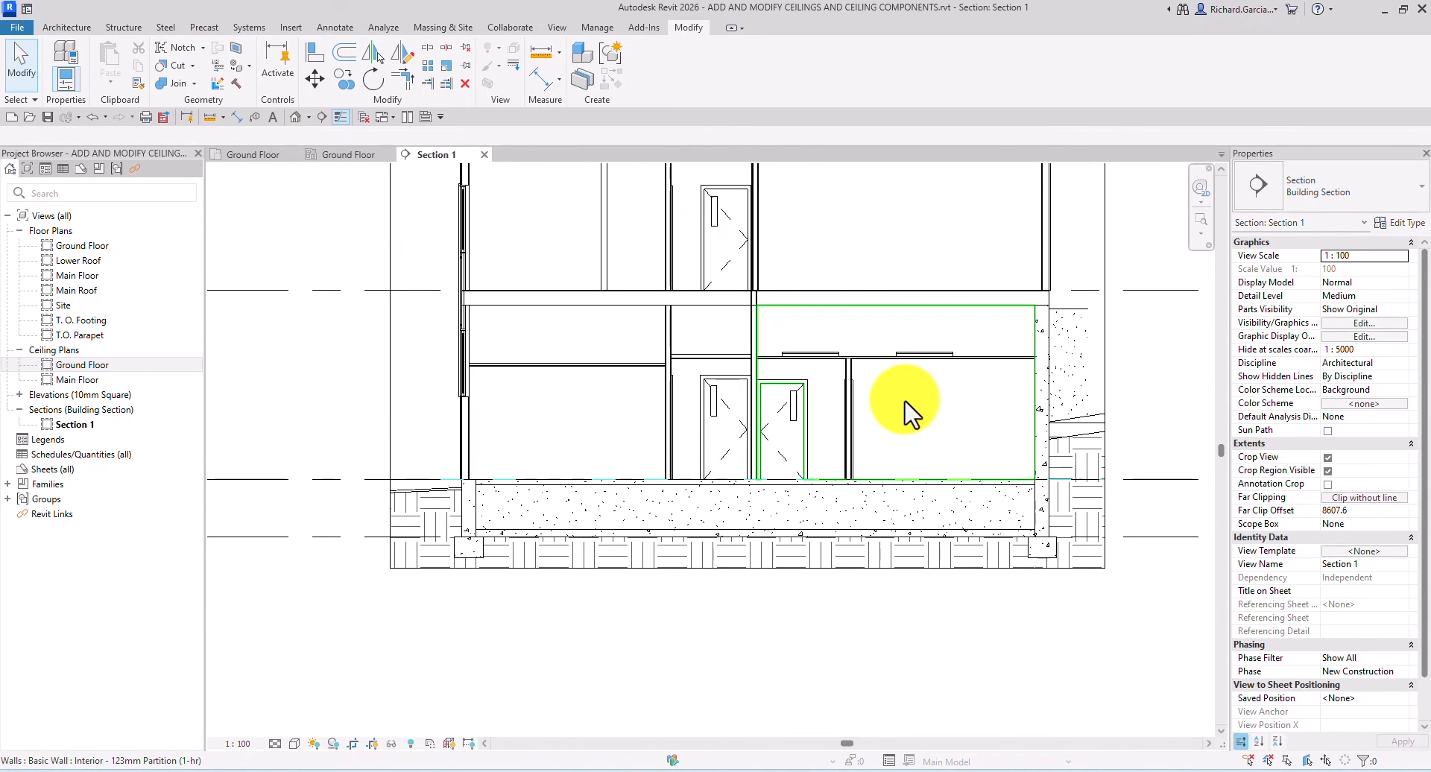
{"action": "scroll", "coordinate": [863, 415], "scroll_direction": "up", "scroll_amount": 3}
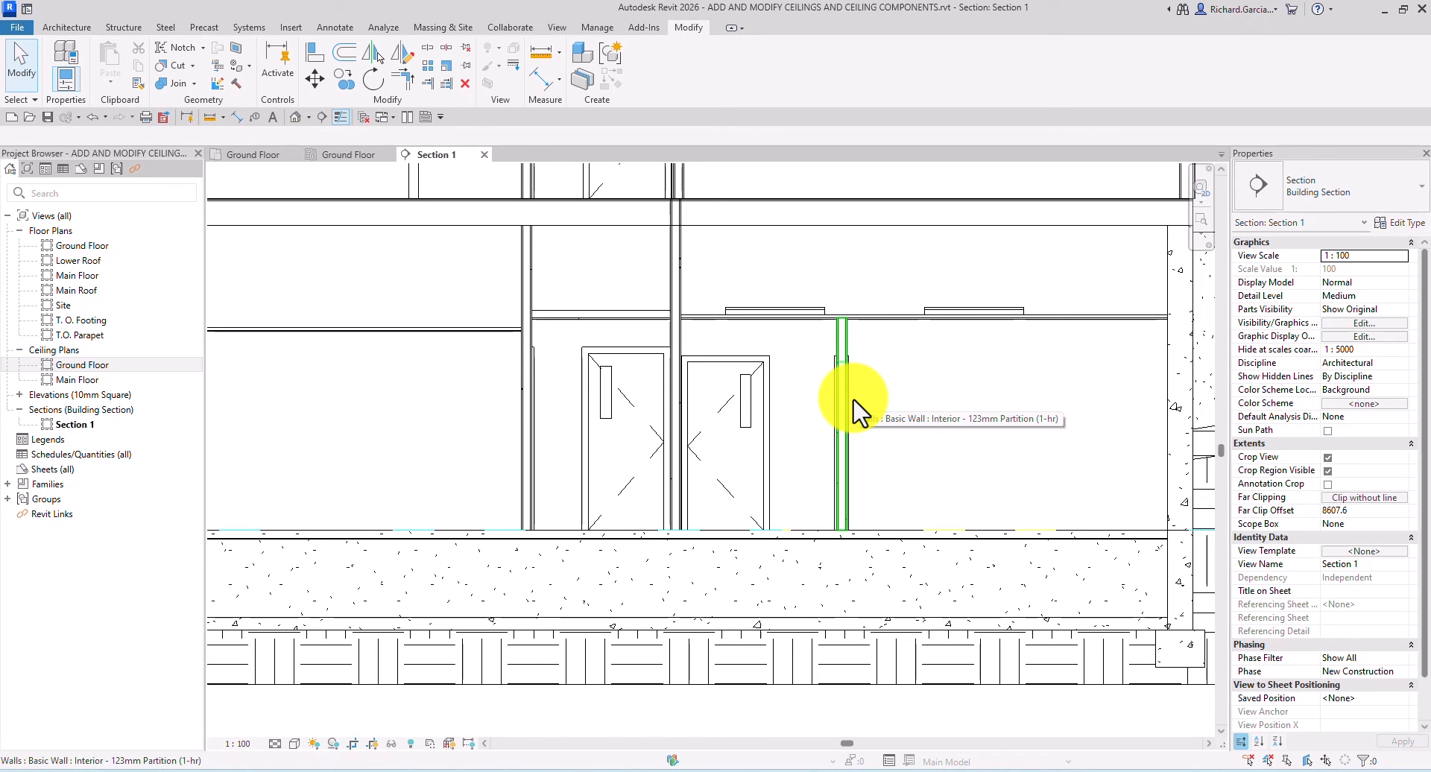
{"action": "left_click", "coordinate": [798, 308]}
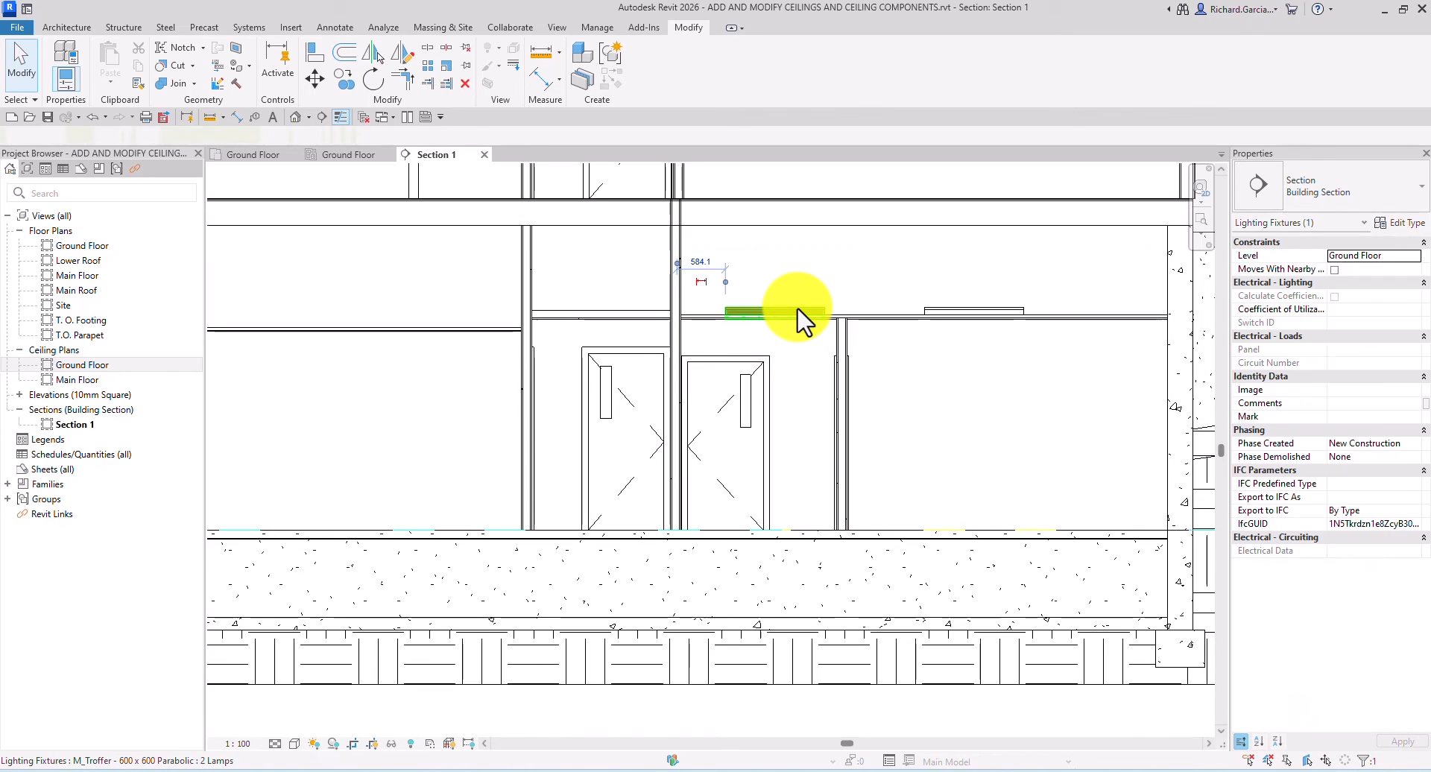
{"action": "left_click", "coordinate": [458, 328], "text": "ctrl"}
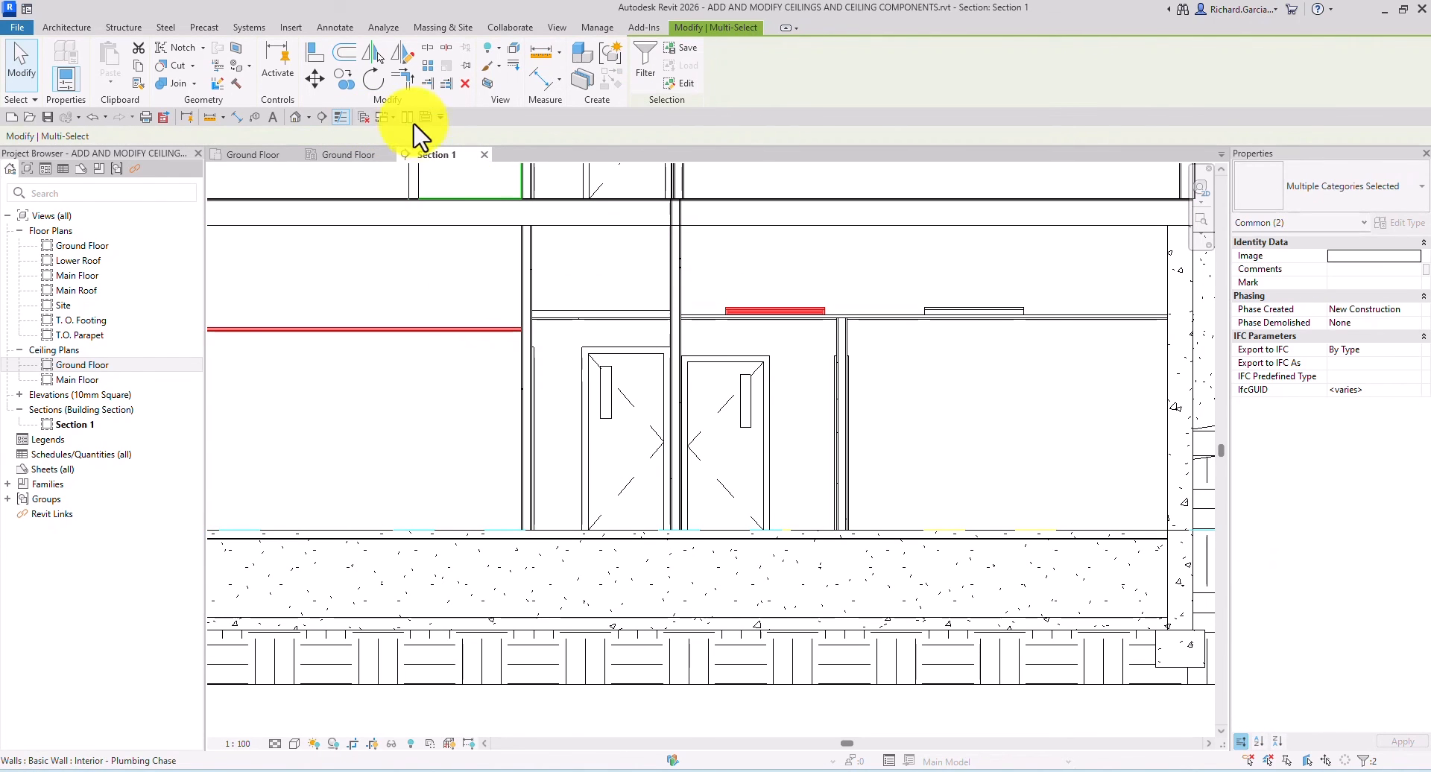
{"action": "left_click", "coordinate": [494, 85]}
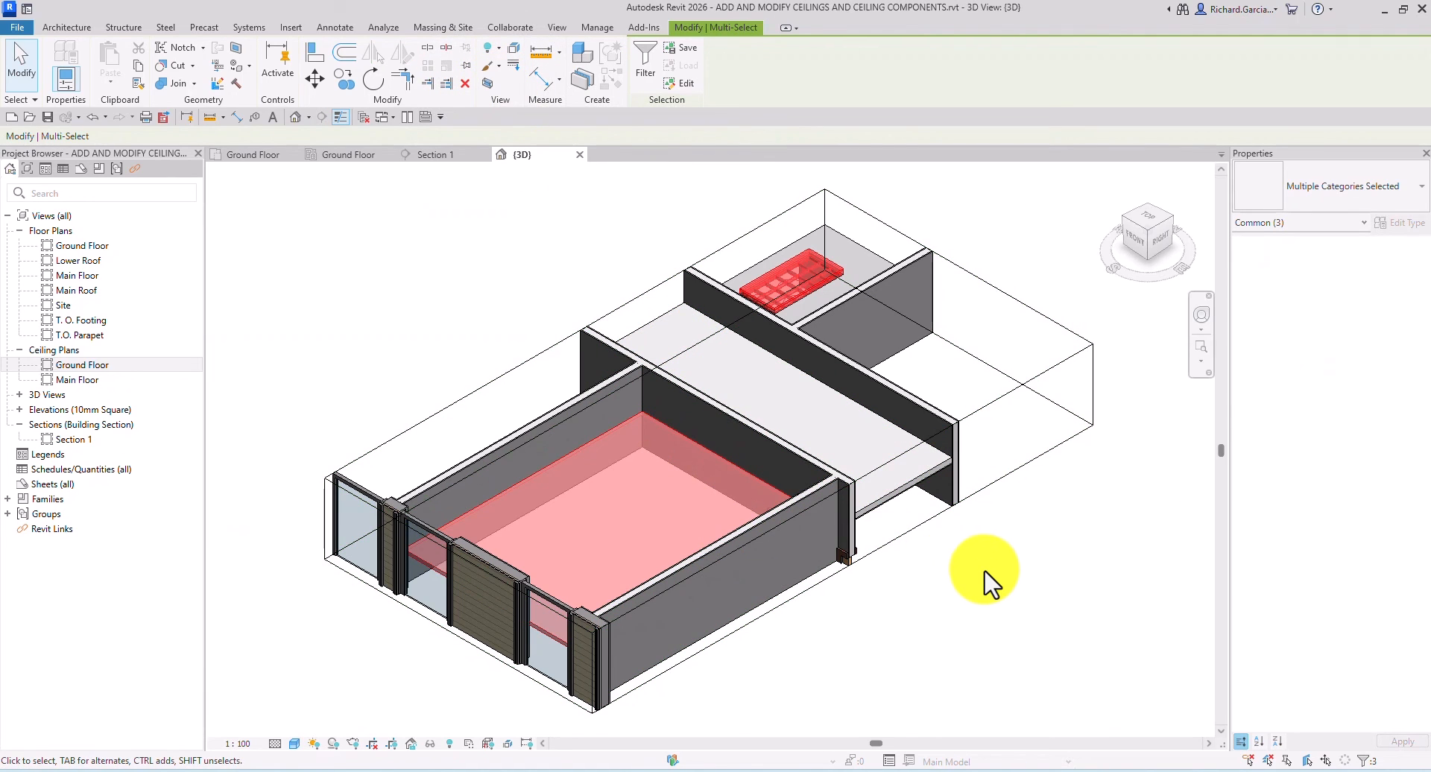
Enlarge the 3D section box down past the T. O. Footing level and out around both troffers, and deselect it.
{"action": "left_click", "coordinate": [990, 581]}
{"action": "middle_click_drag", "start_coordinate": [990, 582], "coordinate": [1321, 484], "text": "shift"}
{"action": "middle_click_drag", "start_coordinate": [898, 544], "coordinate": [738, 413]}
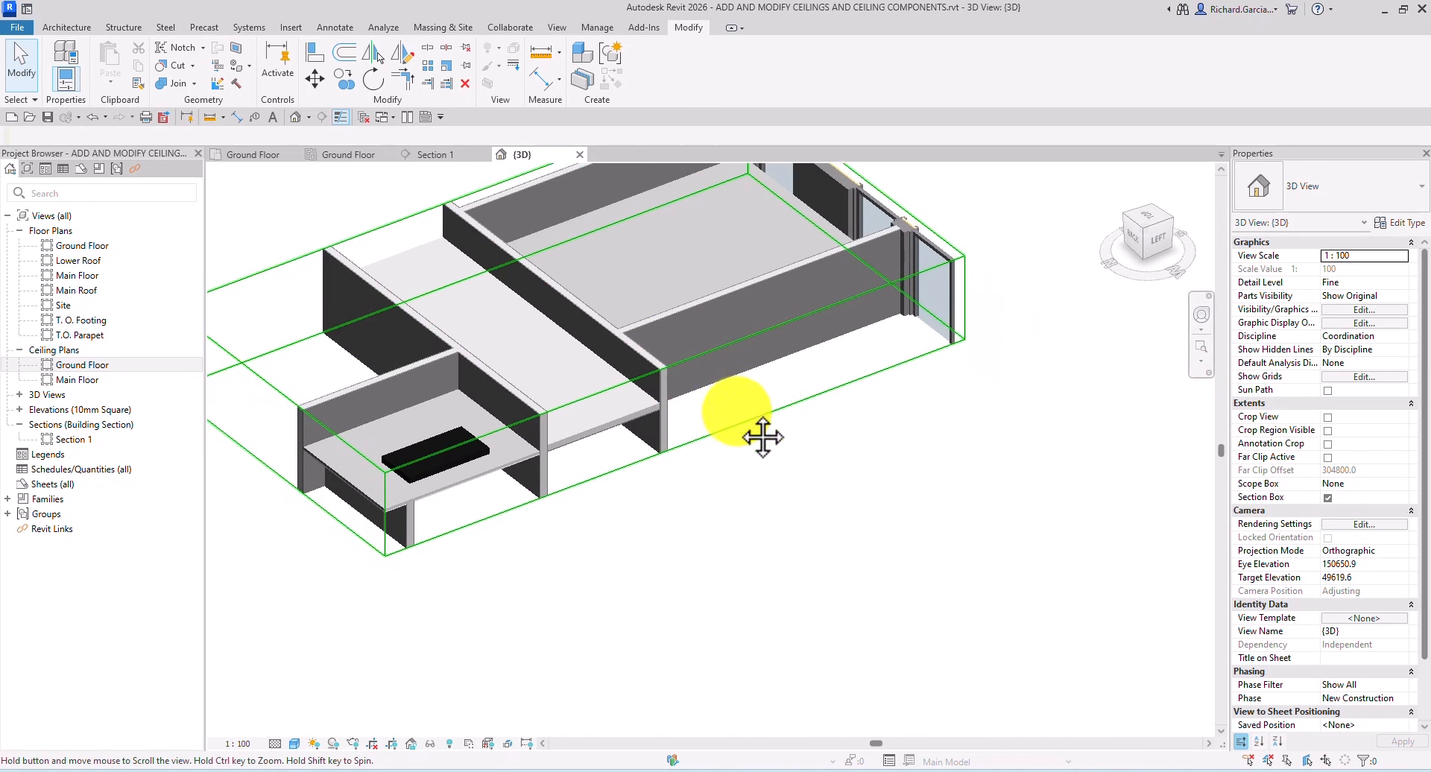
{"action": "scroll", "coordinate": [701, 431], "scroll_direction": "down", "scroll_amount": 2}
{"action": "left_click", "coordinate": [701, 431]}
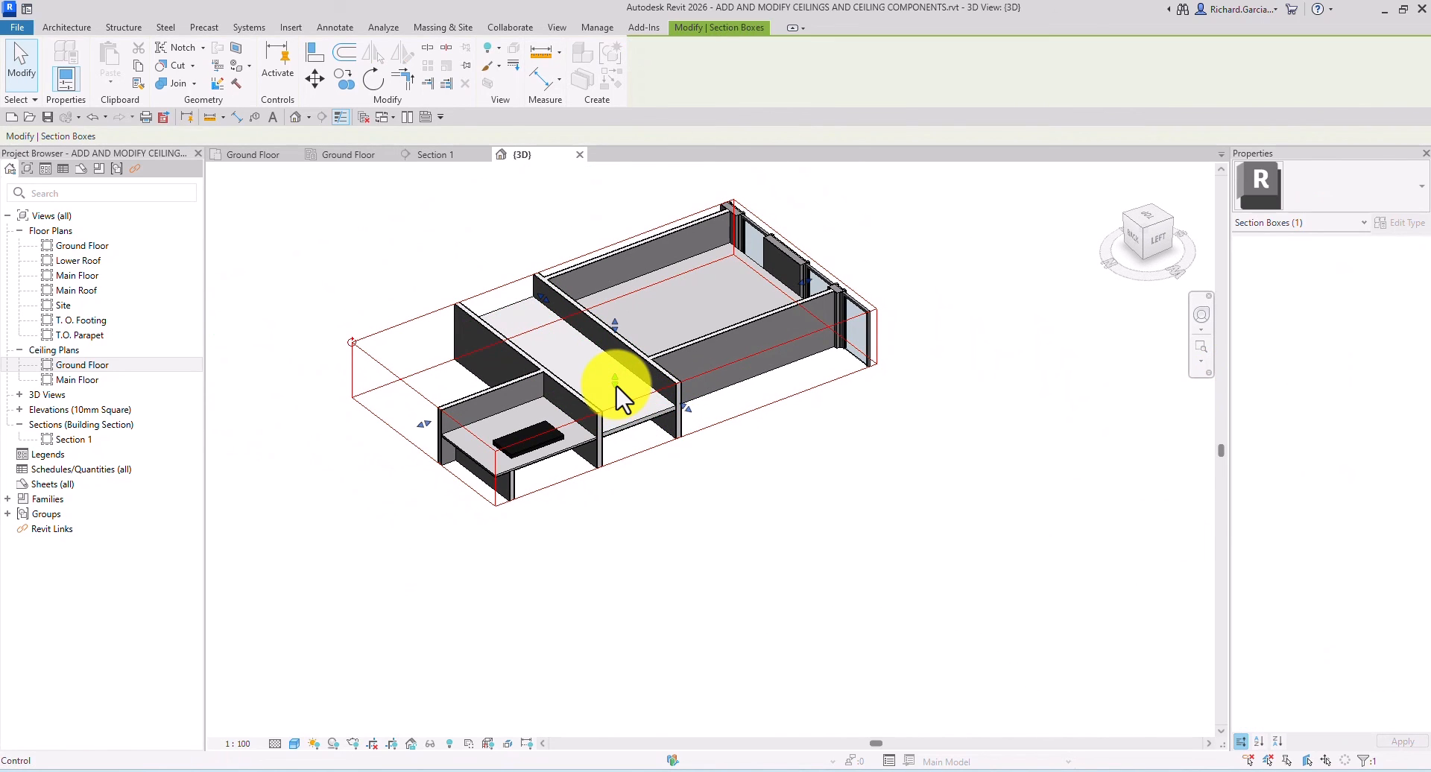
{"action": "left_click_drag", "start_coordinate": [618, 399], "coordinate": [633, 606]}
{"action": "middle_click_drag", "start_coordinate": [815, 575], "coordinate": [726, 462], "text": "shift"}
{"action": "middle_click_drag", "start_coordinate": [705, 360], "coordinate": [687, 408], "text": "shift"}
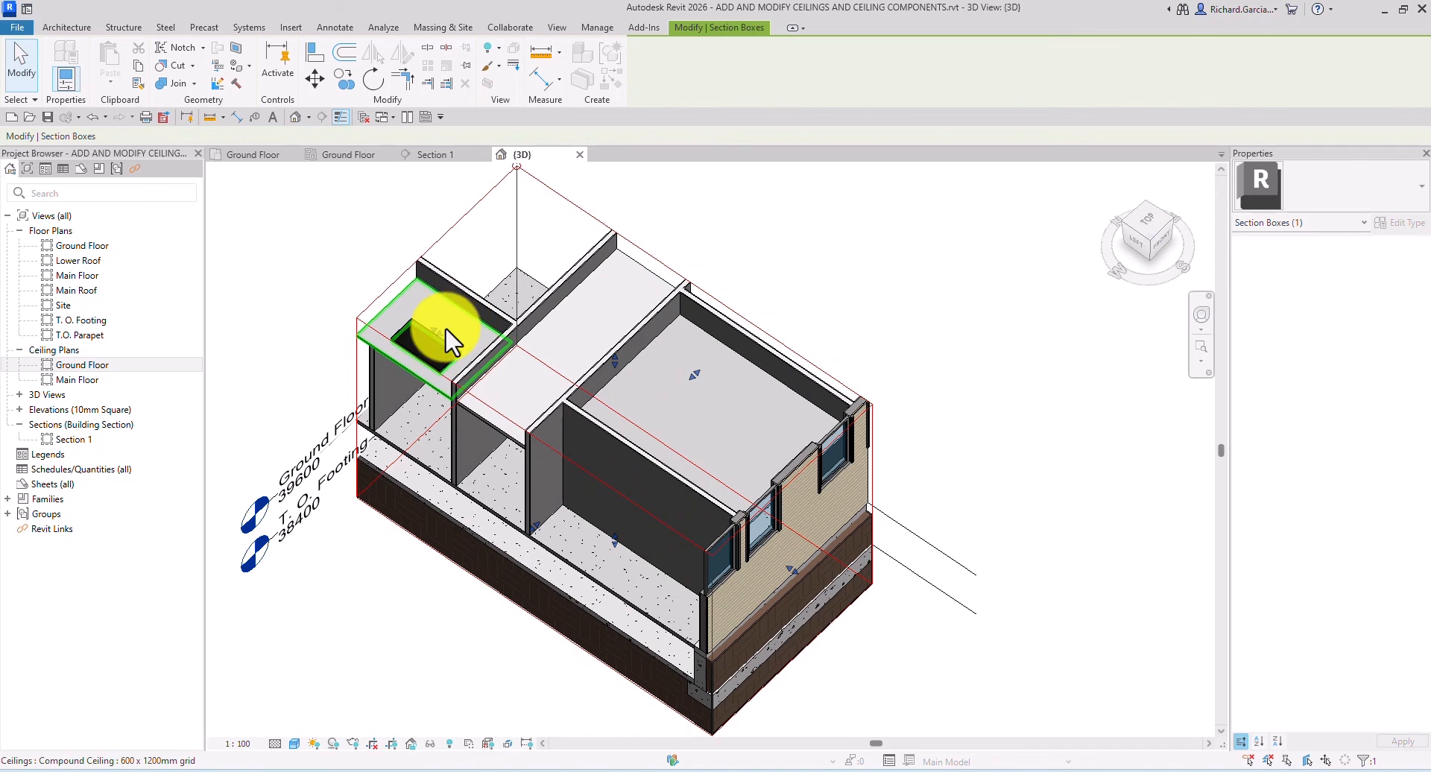
{"action": "middle_click_drag", "start_coordinate": [435, 327], "coordinate": [472, 447], "text": "shift"}
{"action": "left_click", "coordinate": [760, 369]}
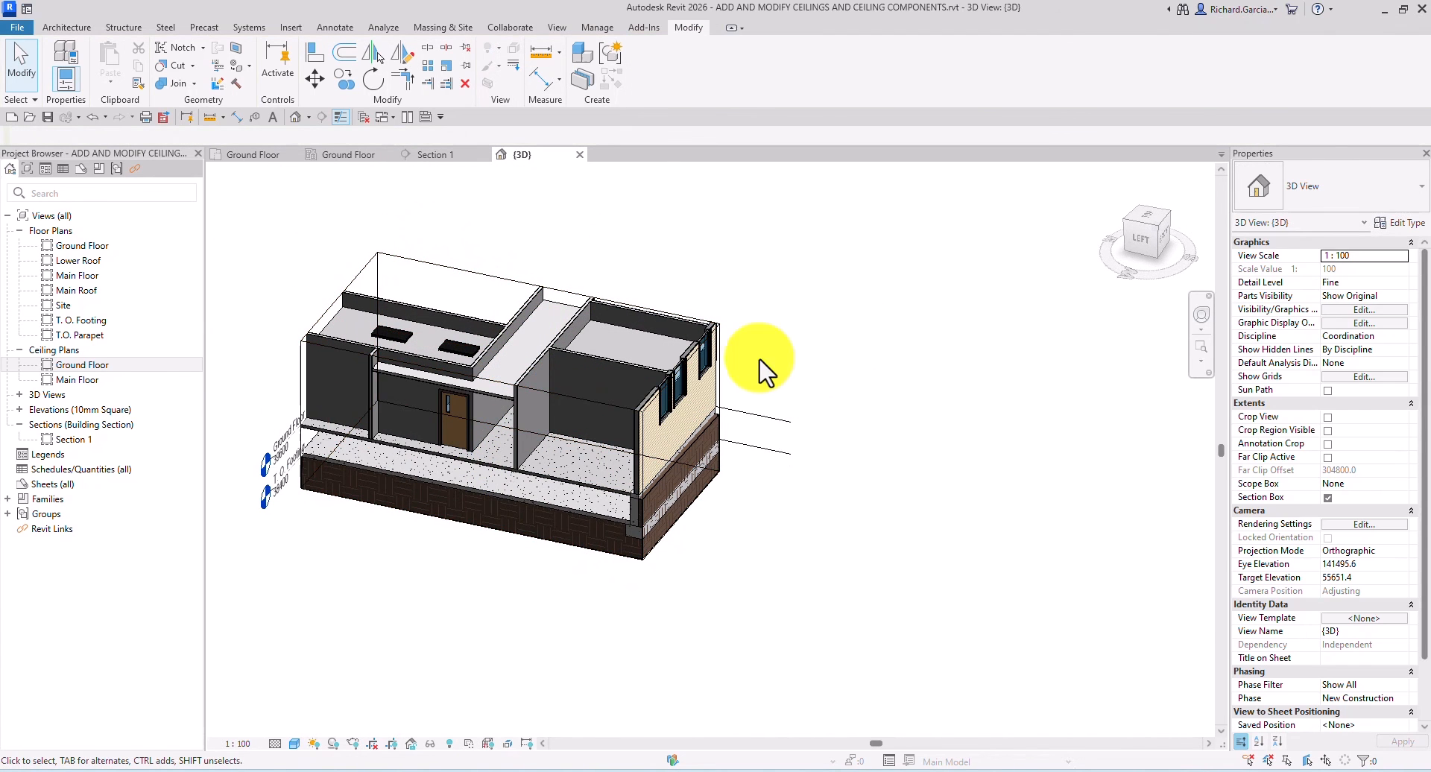
Pull the section box's long near face inward to cut through the troffer rooms and the corridor, and examine the cut in 3D.
{"action": "scroll", "coordinate": [470, 381], "scroll_direction": "up", "scroll_amount": 2}
{"action": "middle_click_drag", "start_coordinate": [693, 481], "coordinate": [1001, 535]}
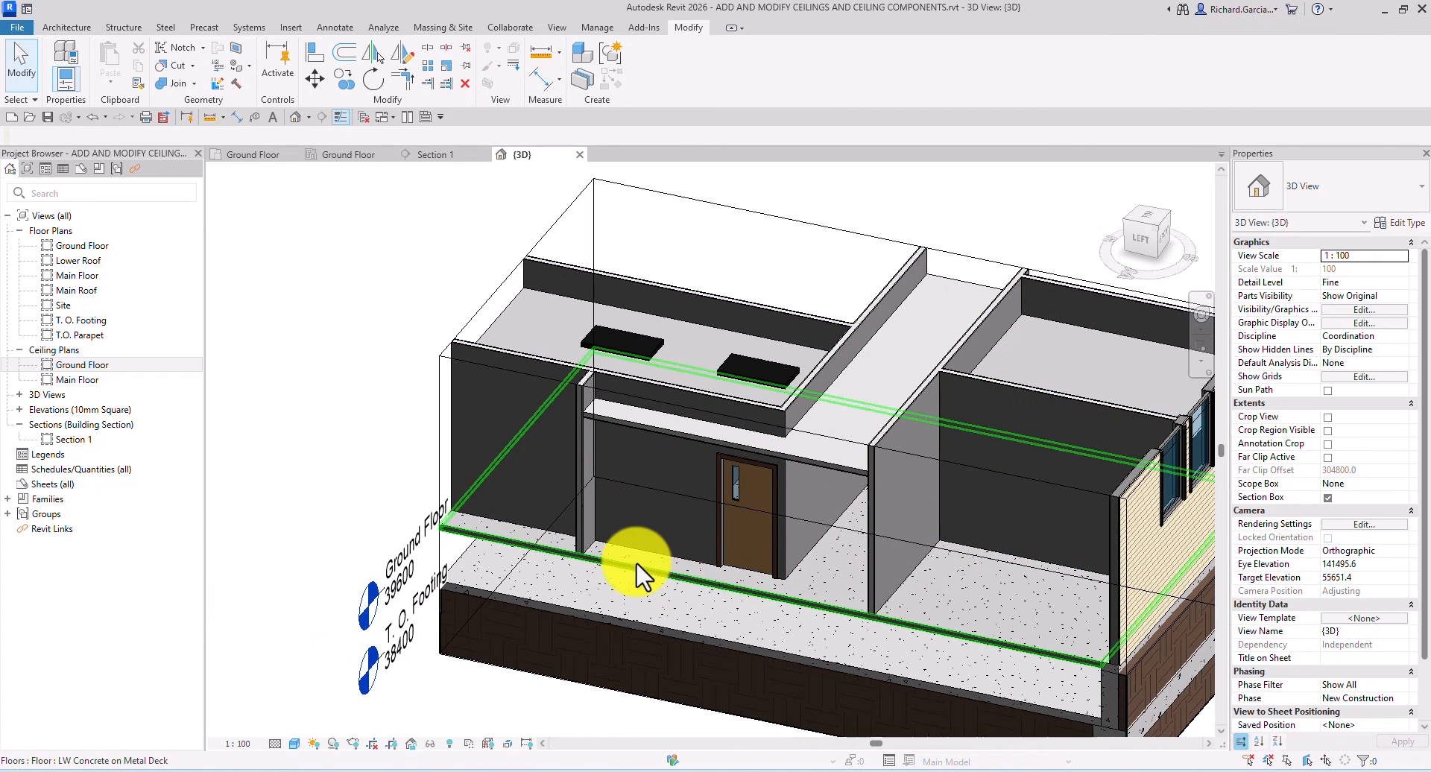
{"action": "scroll", "coordinate": [638, 575], "scroll_direction": "down", "scroll_amount": 3}
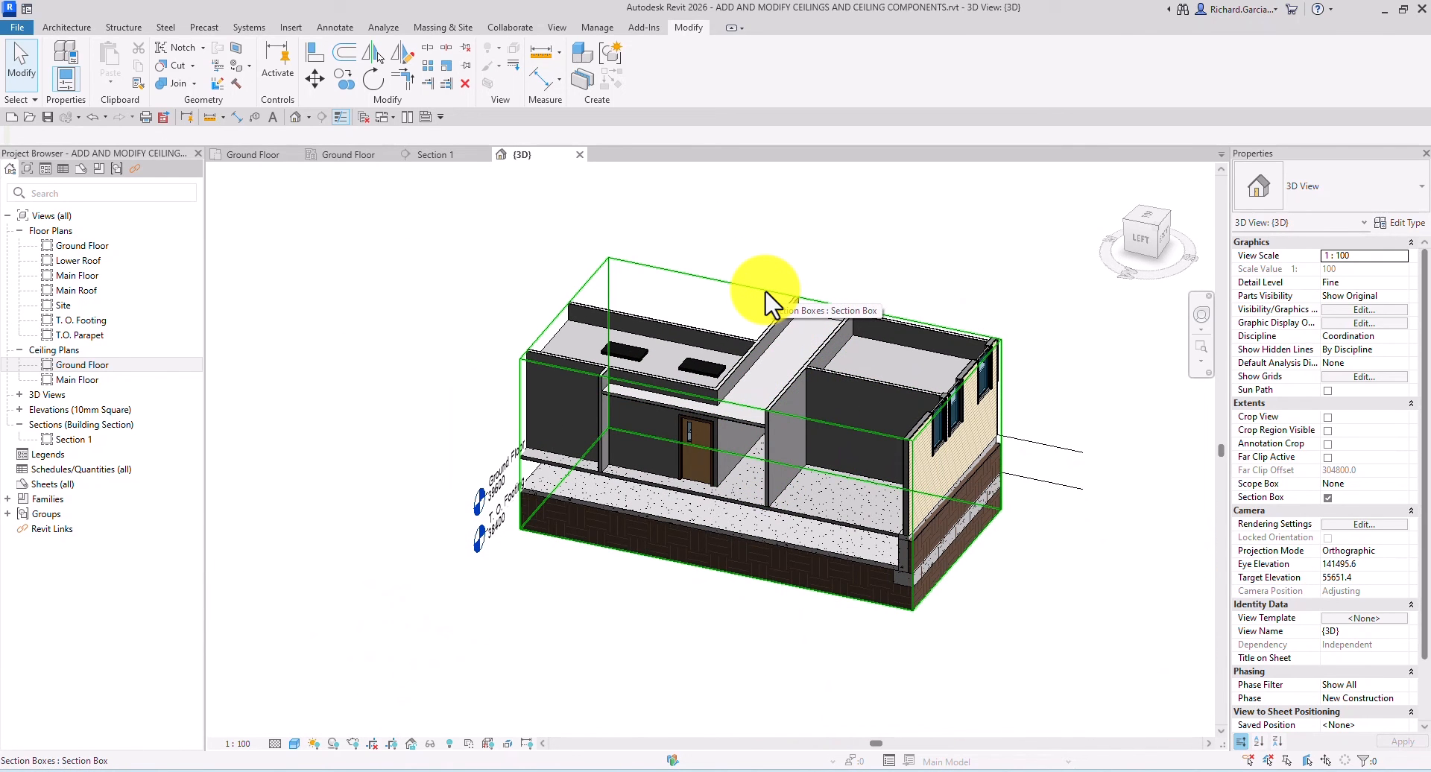
{"action": "left_click", "coordinate": [765, 290]}
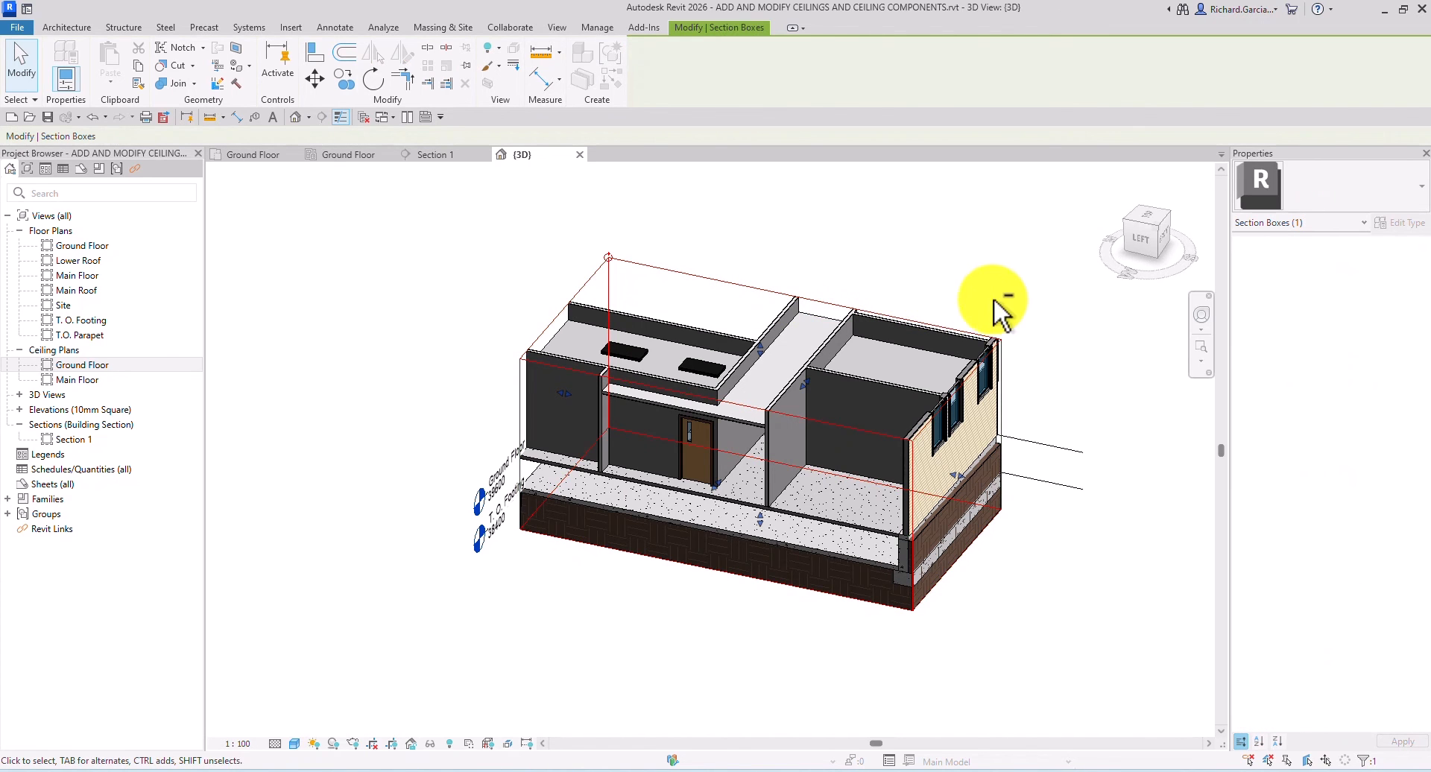
{"action": "middle_click_drag", "start_coordinate": [1000, 303], "coordinate": [936, 369], "text": "shift"}
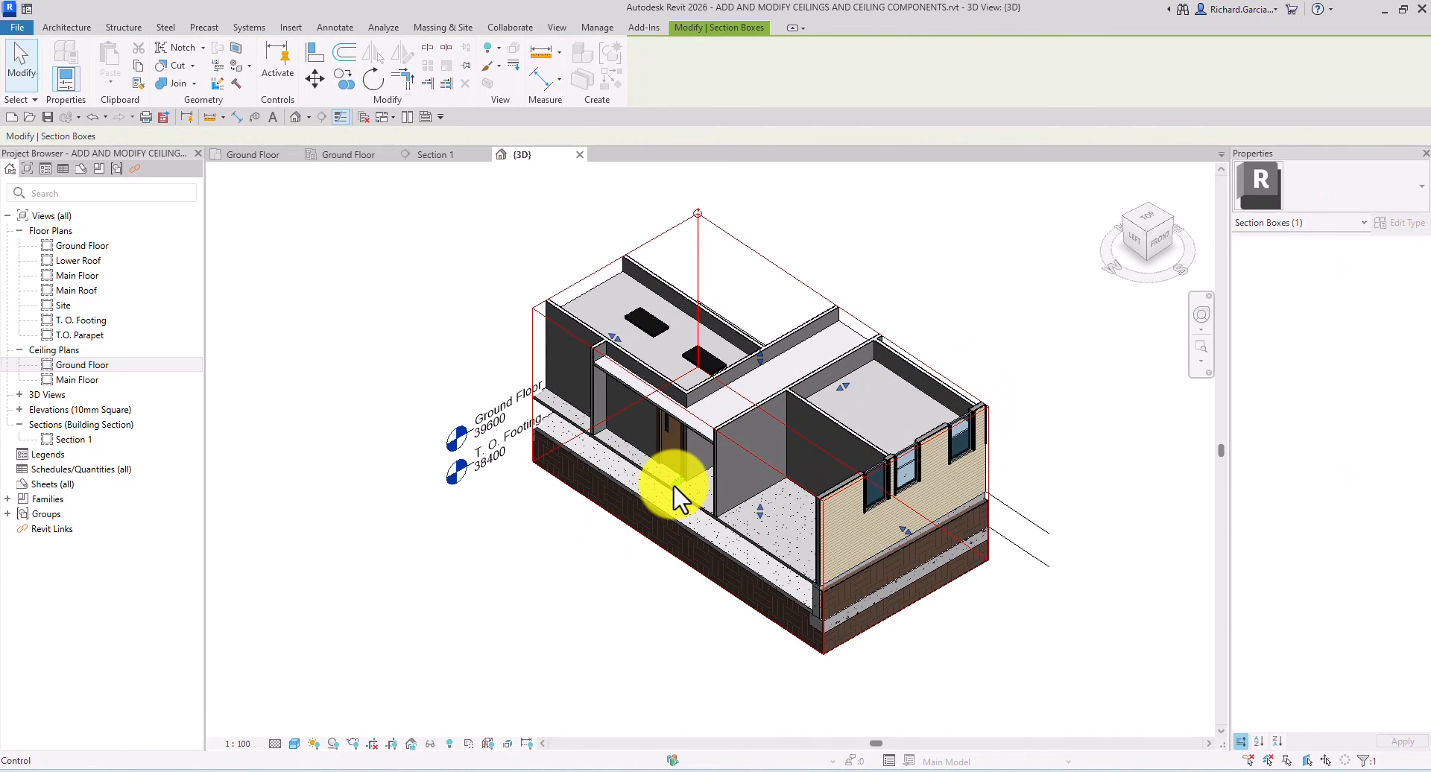
{"action": "left_click_drag", "start_coordinate": [733, 474], "coordinate": [781, 449]}
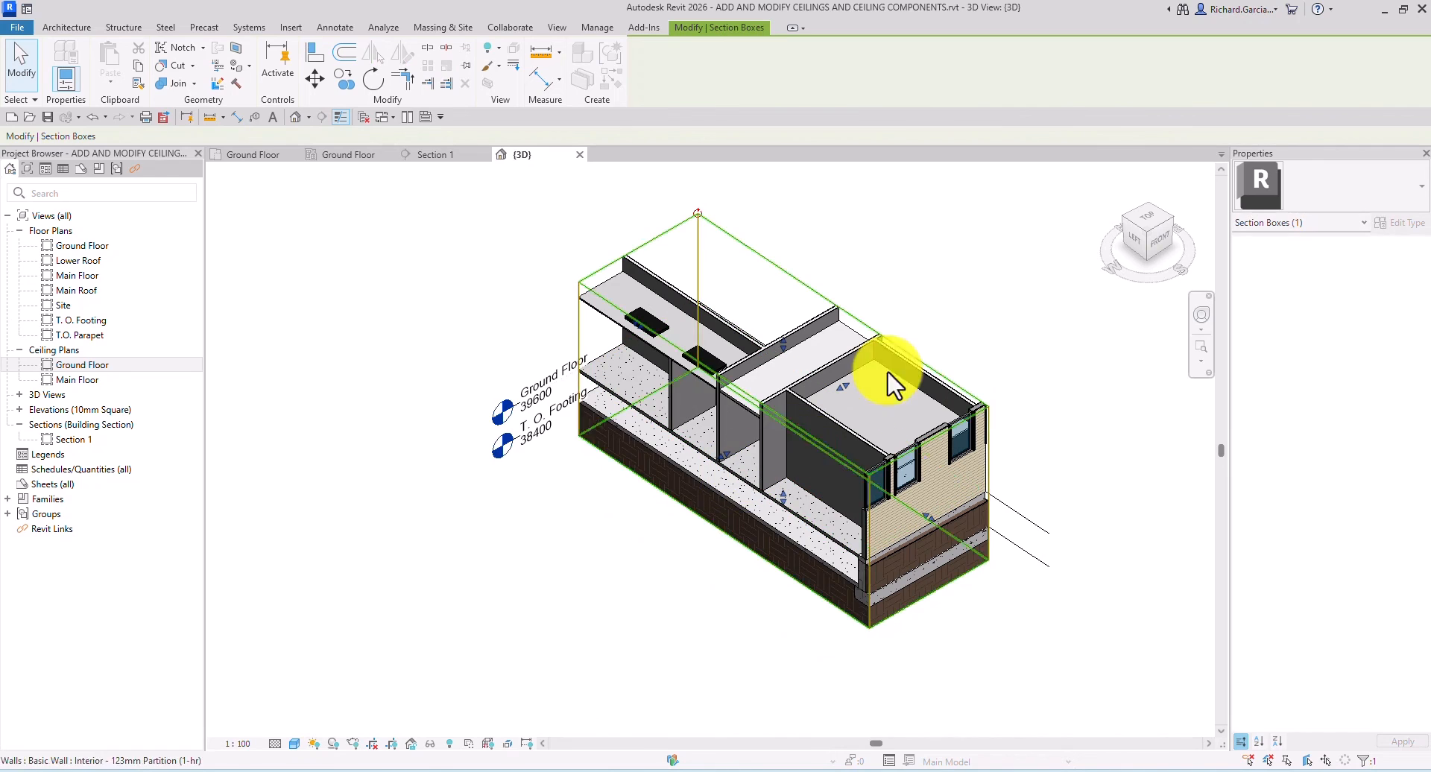
{"action": "left_click", "coordinate": [979, 312]}
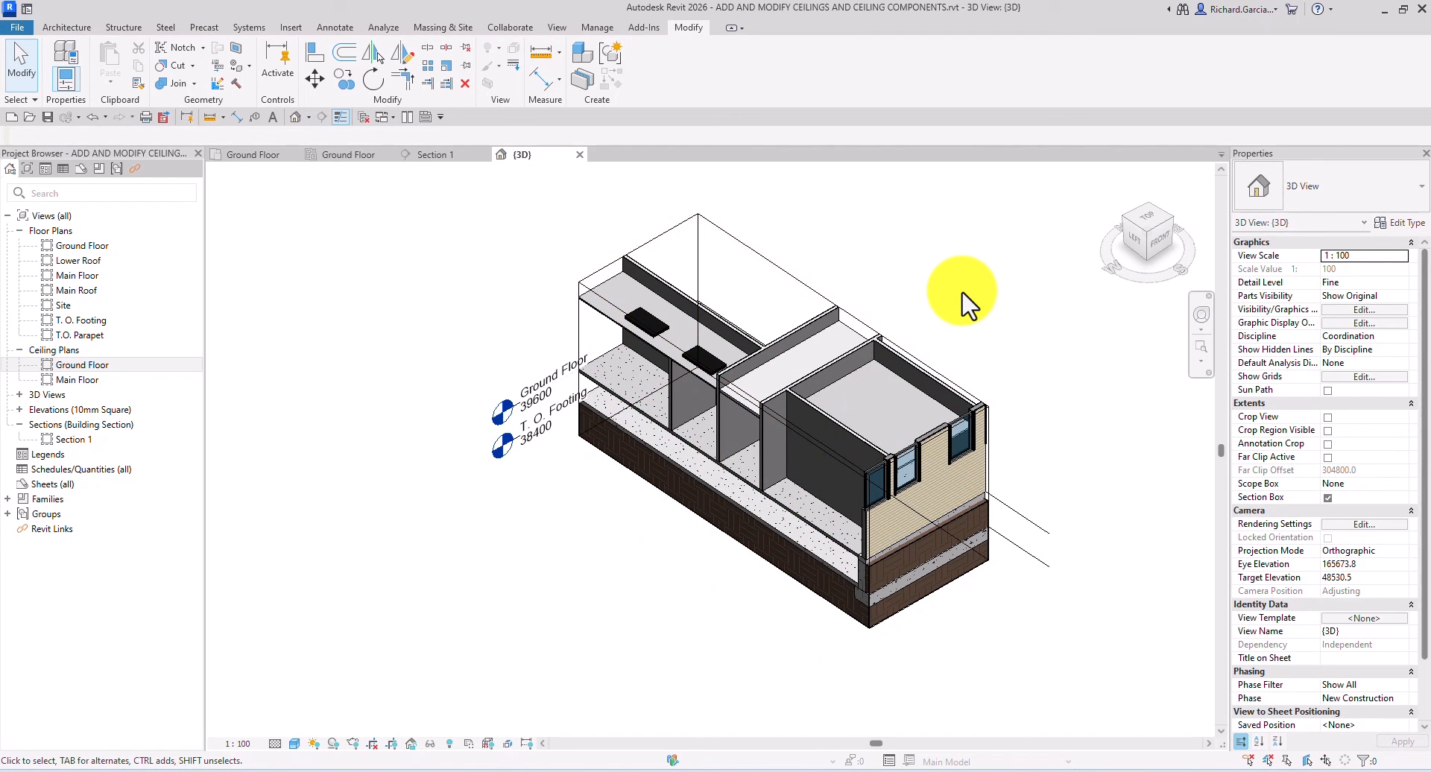
{"action": "middle_click_drag", "start_coordinate": [962, 295], "coordinate": [936, 249], "text": "shift"}
{"action": "scroll", "coordinate": [863, 320], "scroll_direction": "up", "scroll_amount": 2}
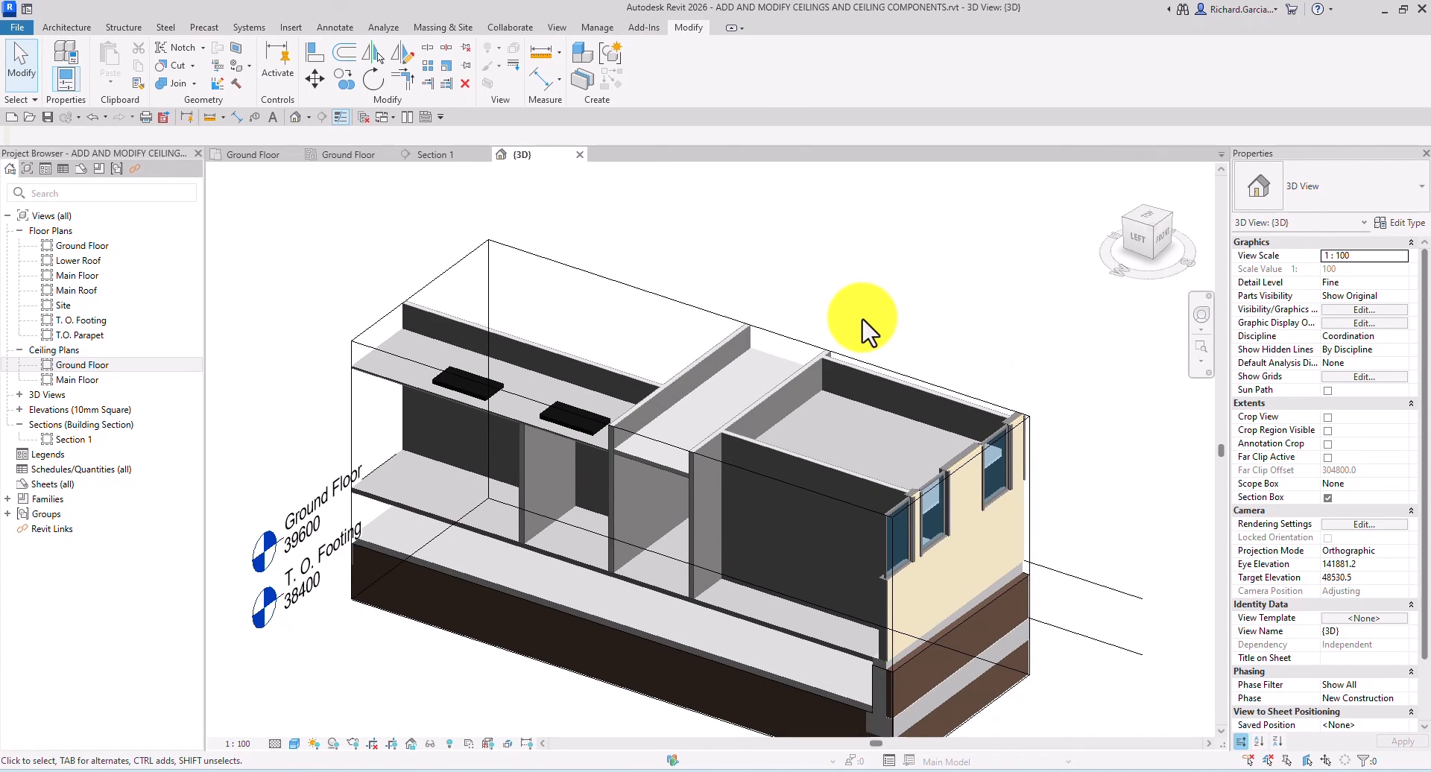
{"action": "mouse_move", "coordinate": [864, 332]}
{"action": "middle_mouse_down"}
{"action": "mouse_move", "coordinate": [942, 310]}
{"action": "mouse_move", "coordinate": [946, 260]}
{"action": "middle_mouse_up"}
{"action": "middle_click_drag", "start_coordinate": [967, 267], "coordinate": [952, 264]}
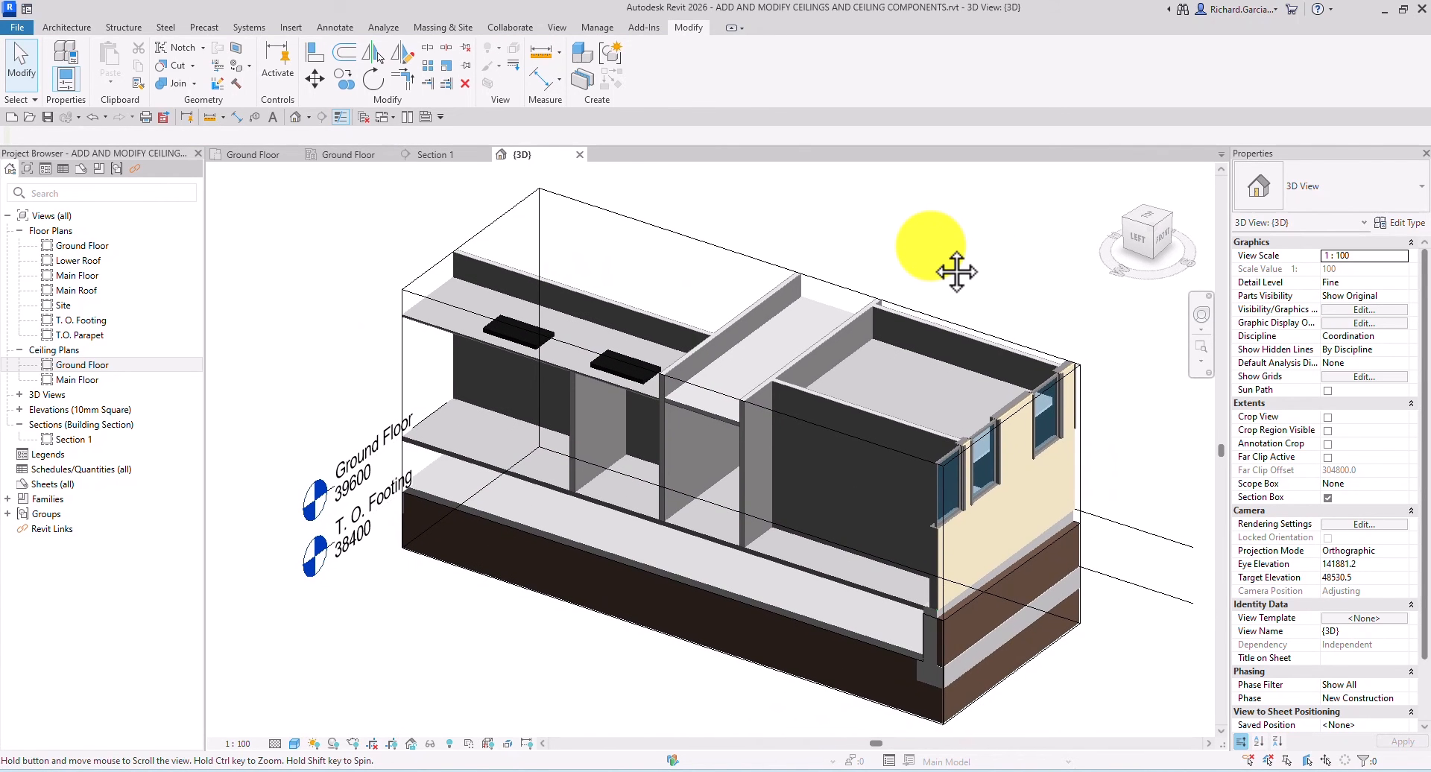